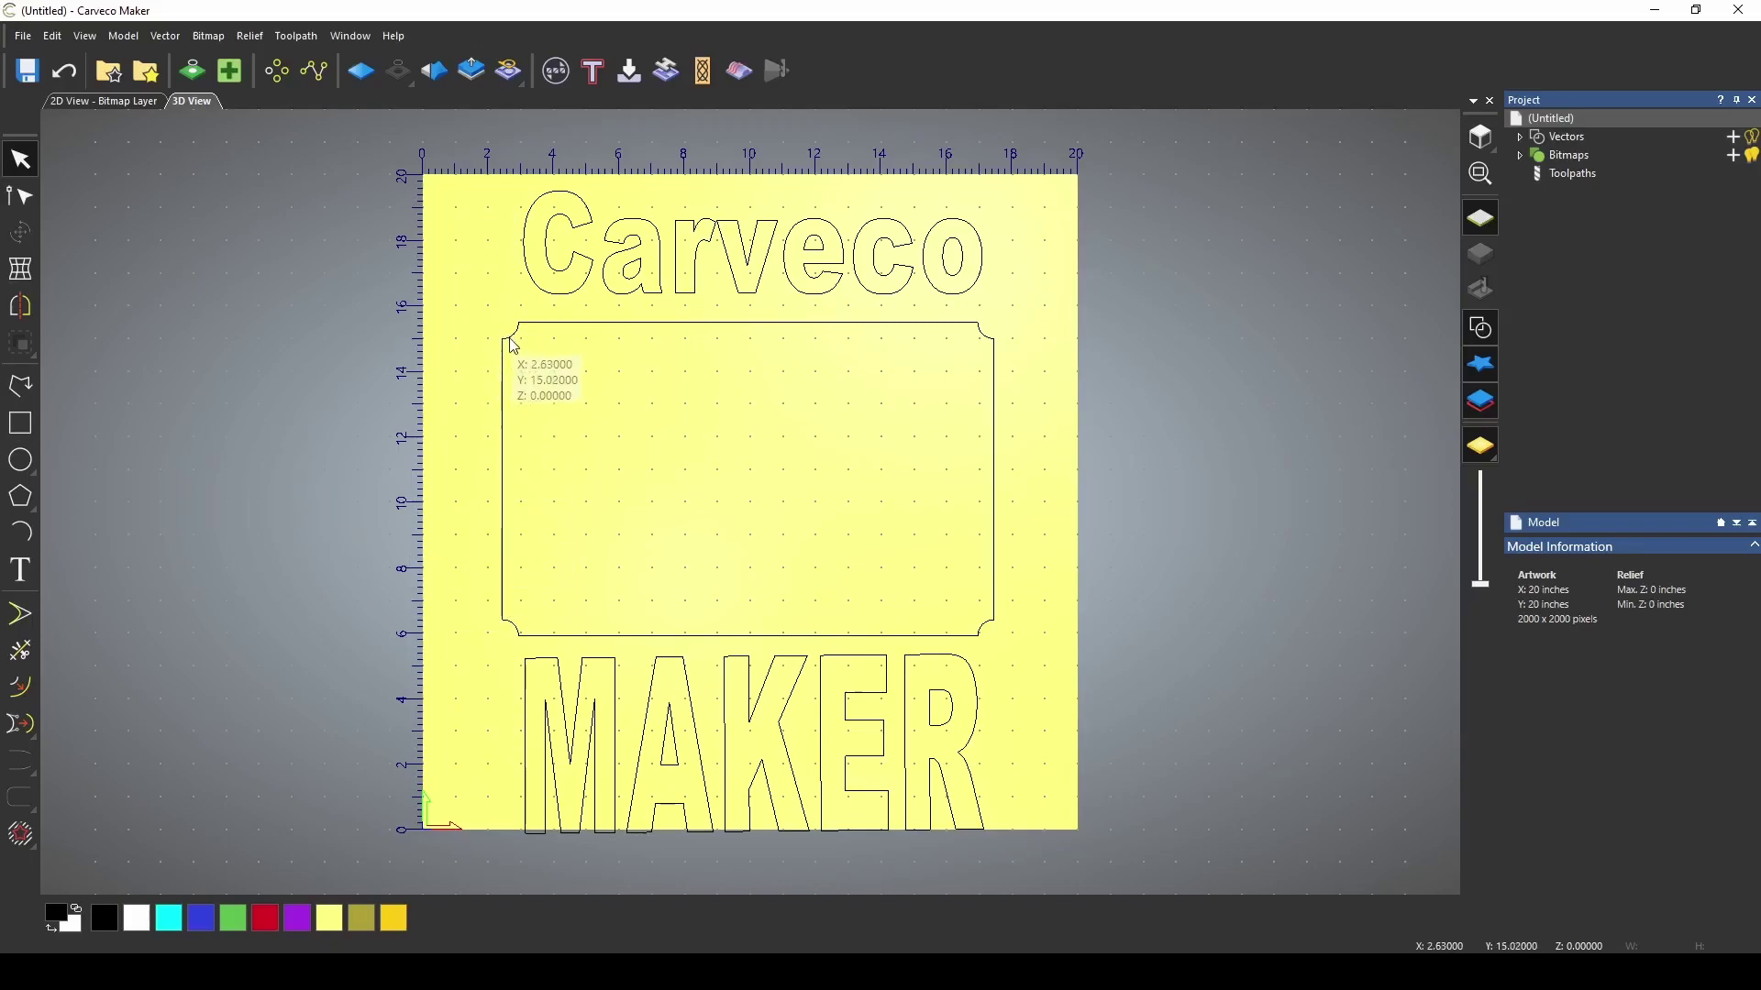
# - Drag the notched panel slightly down, raise MAKER into it, and lay Carveco over MAKER
pyautogui.click(503, 541)
pyautogui.moveTo(502, 540); pyautogui.dragTo(503, 563)
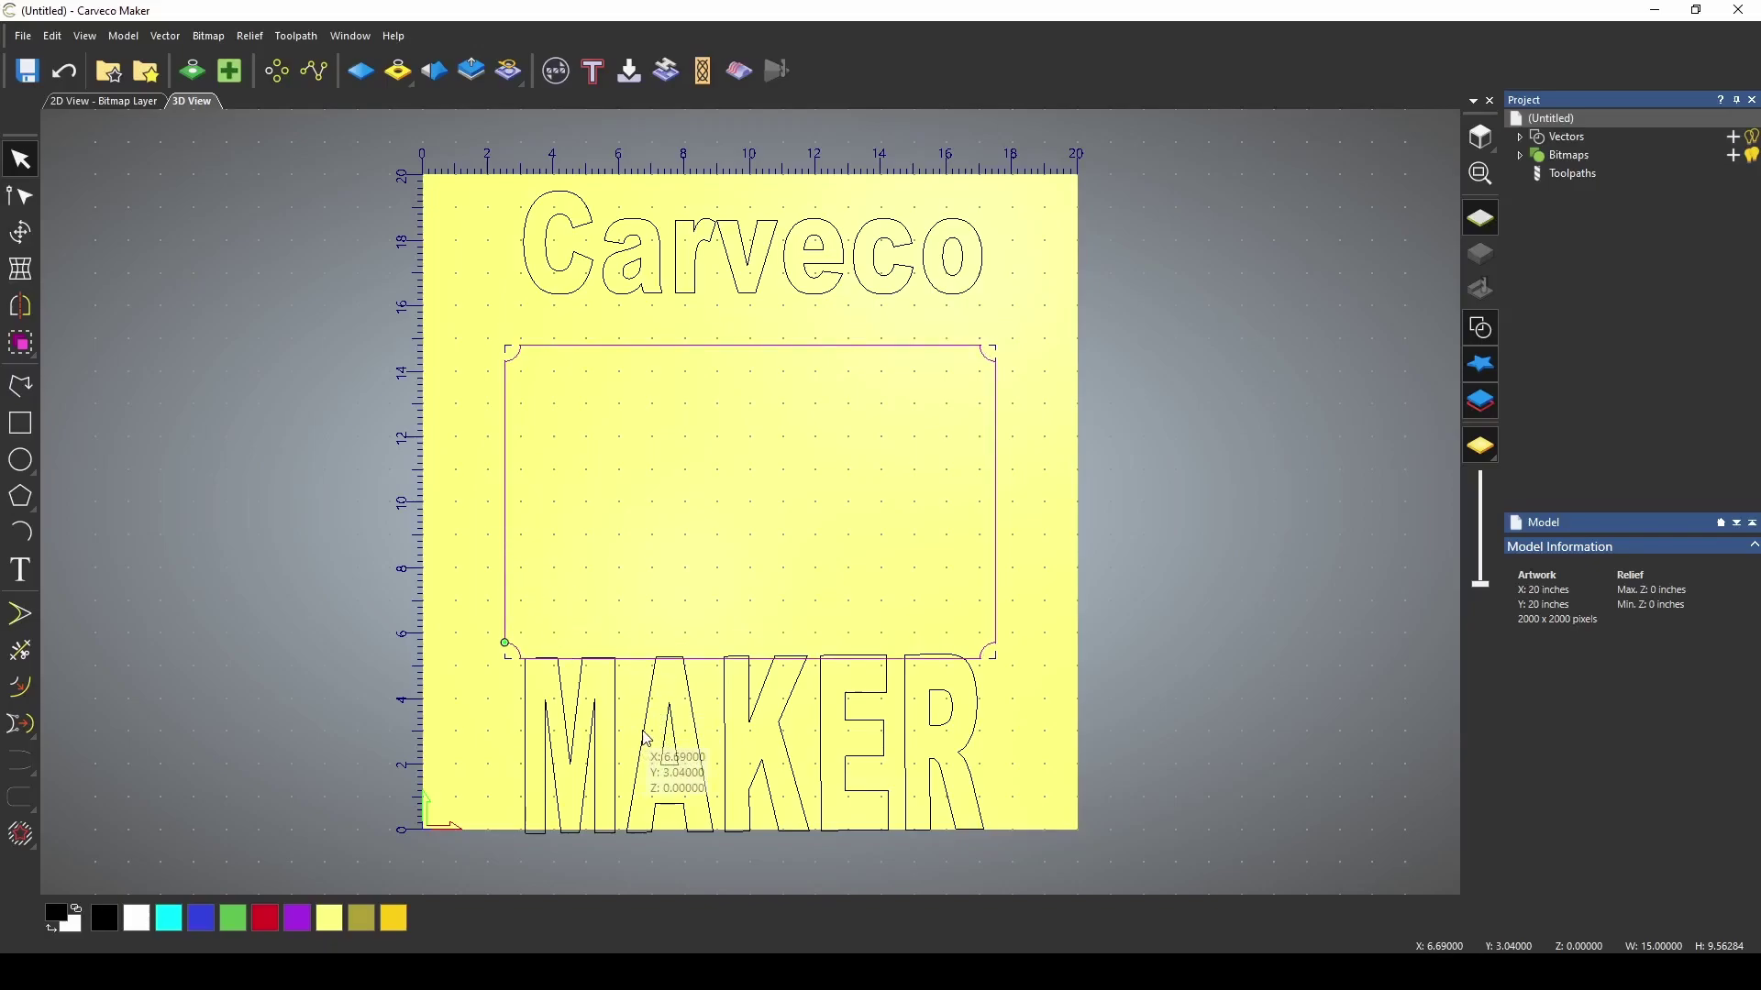
pyautogui.moveTo(644, 739); pyautogui.dragTo(643, 498)
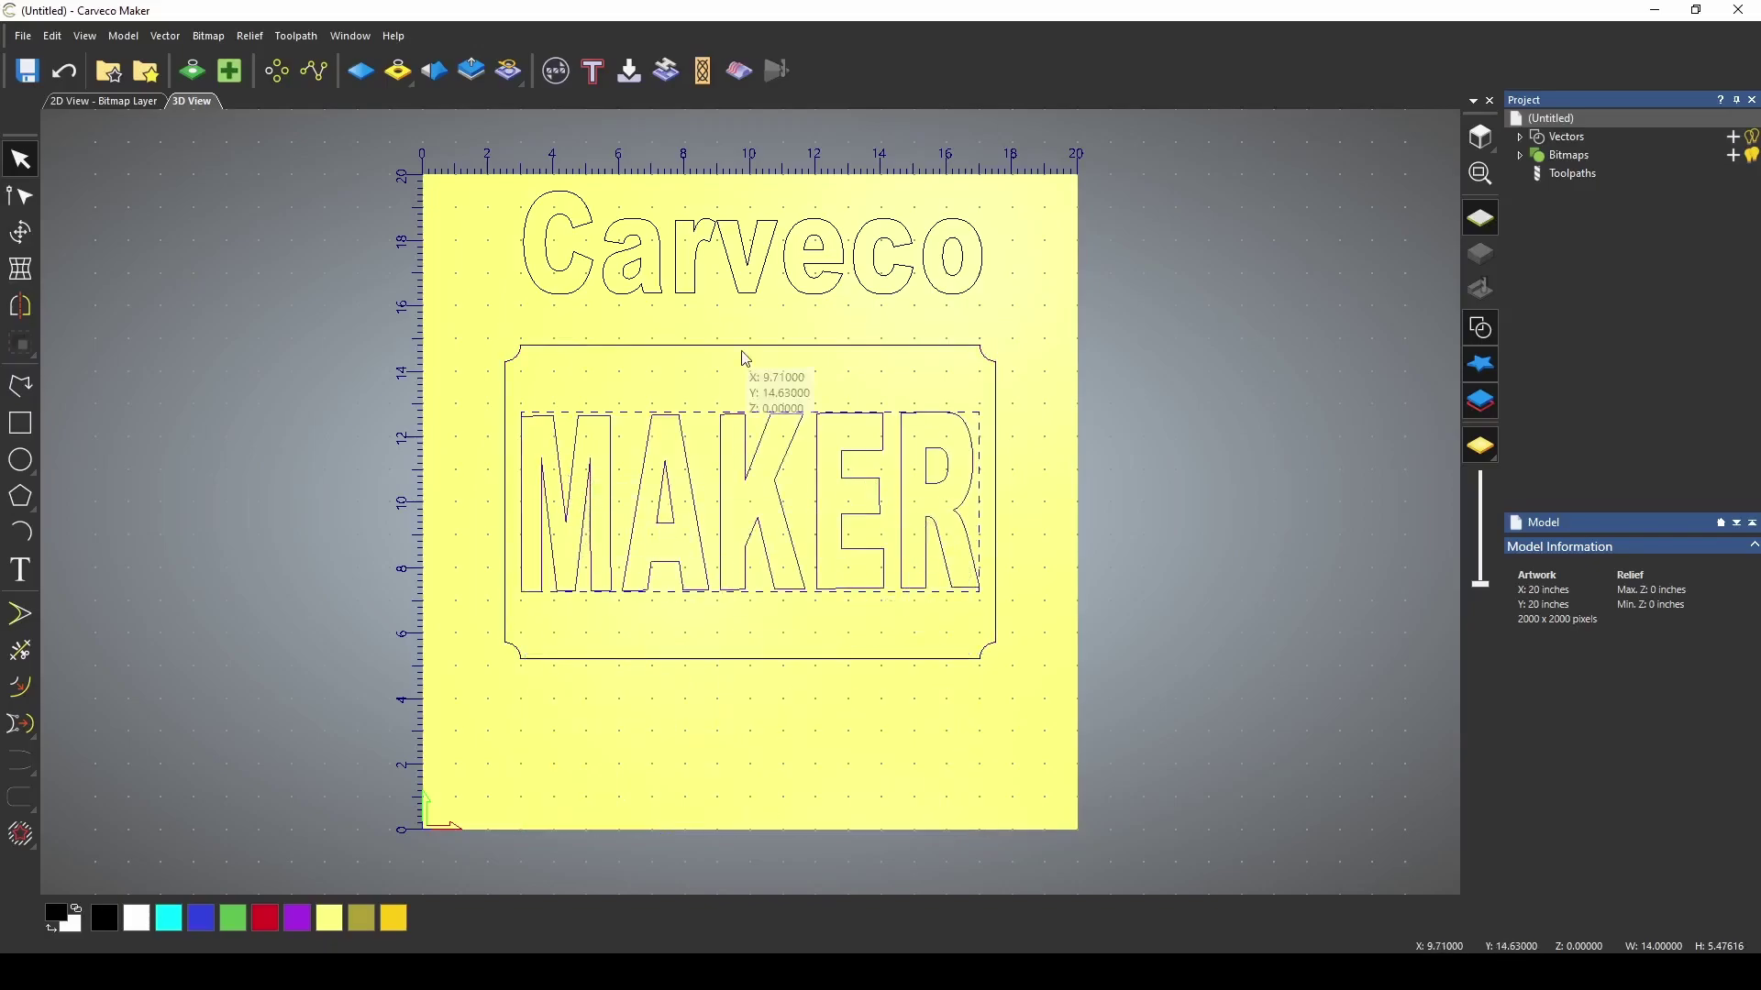
pyautogui.click(730, 255)
pyautogui.moveTo(730, 289); pyautogui.dragTo(659, 533)
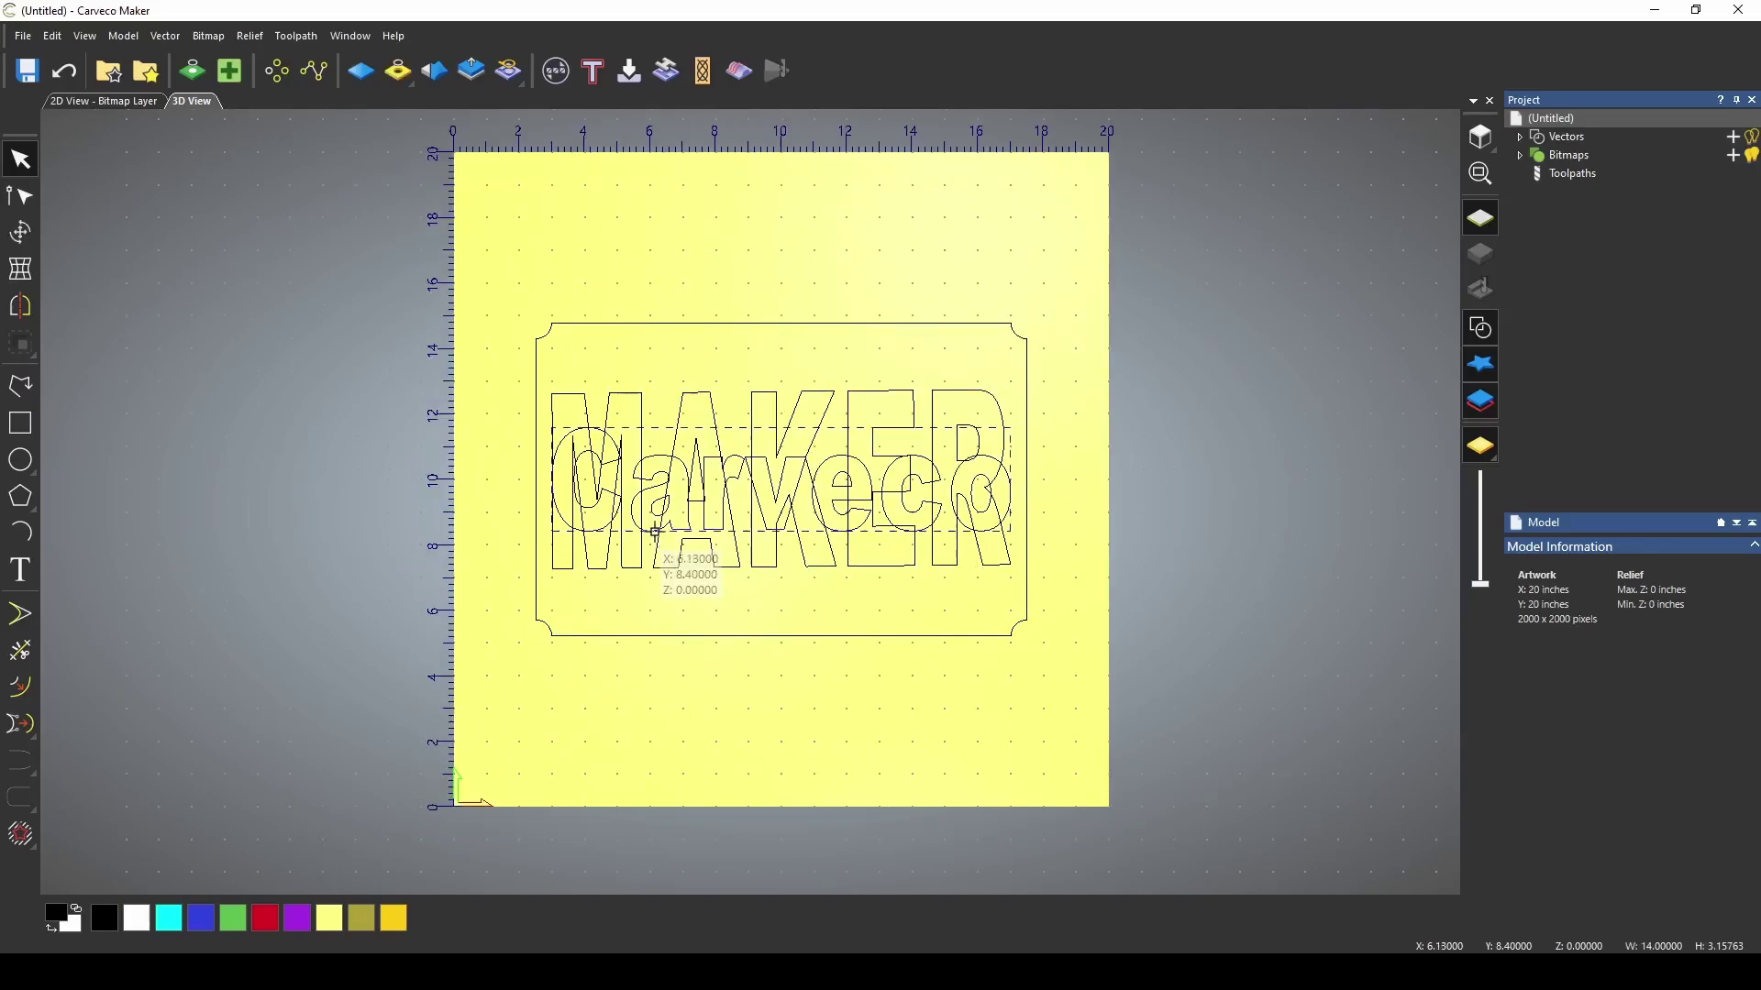
# - Move the Carveco text onto its own new vector layer and make Default Layer current
pyautogui.rightClick(659, 537)
pyautogui.moveTo(731, 418)
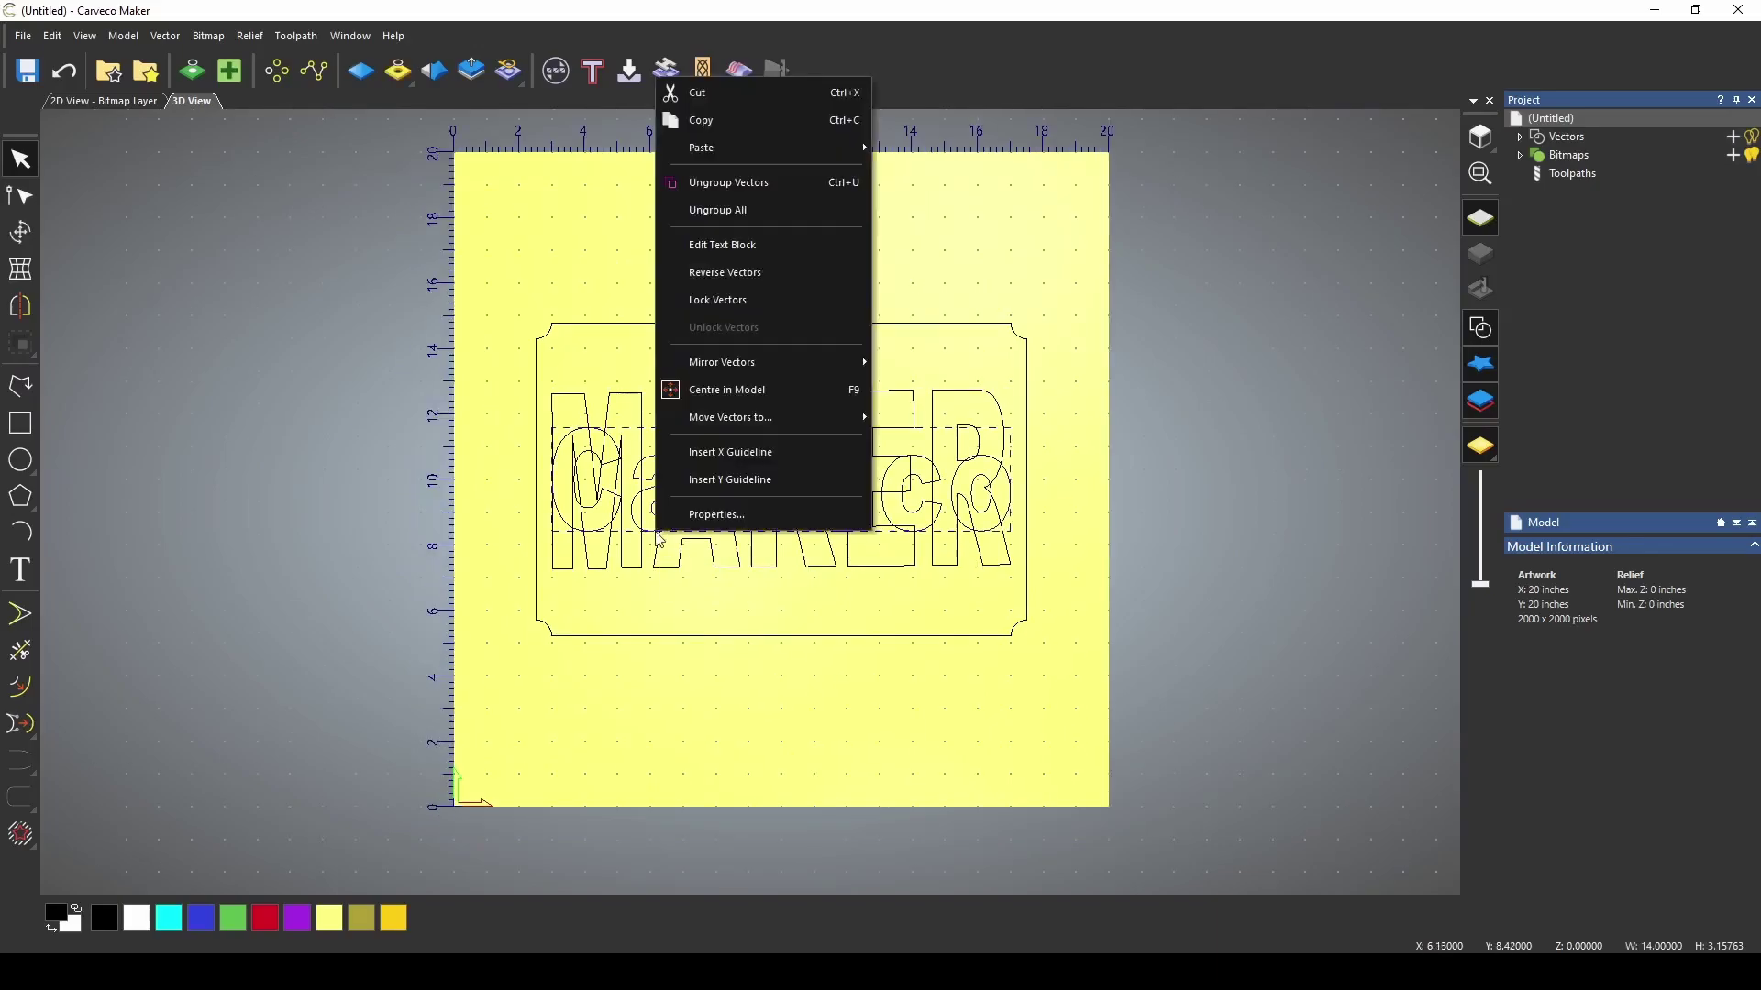
pyautogui.click(916, 420)
pyautogui.click(1520, 136)
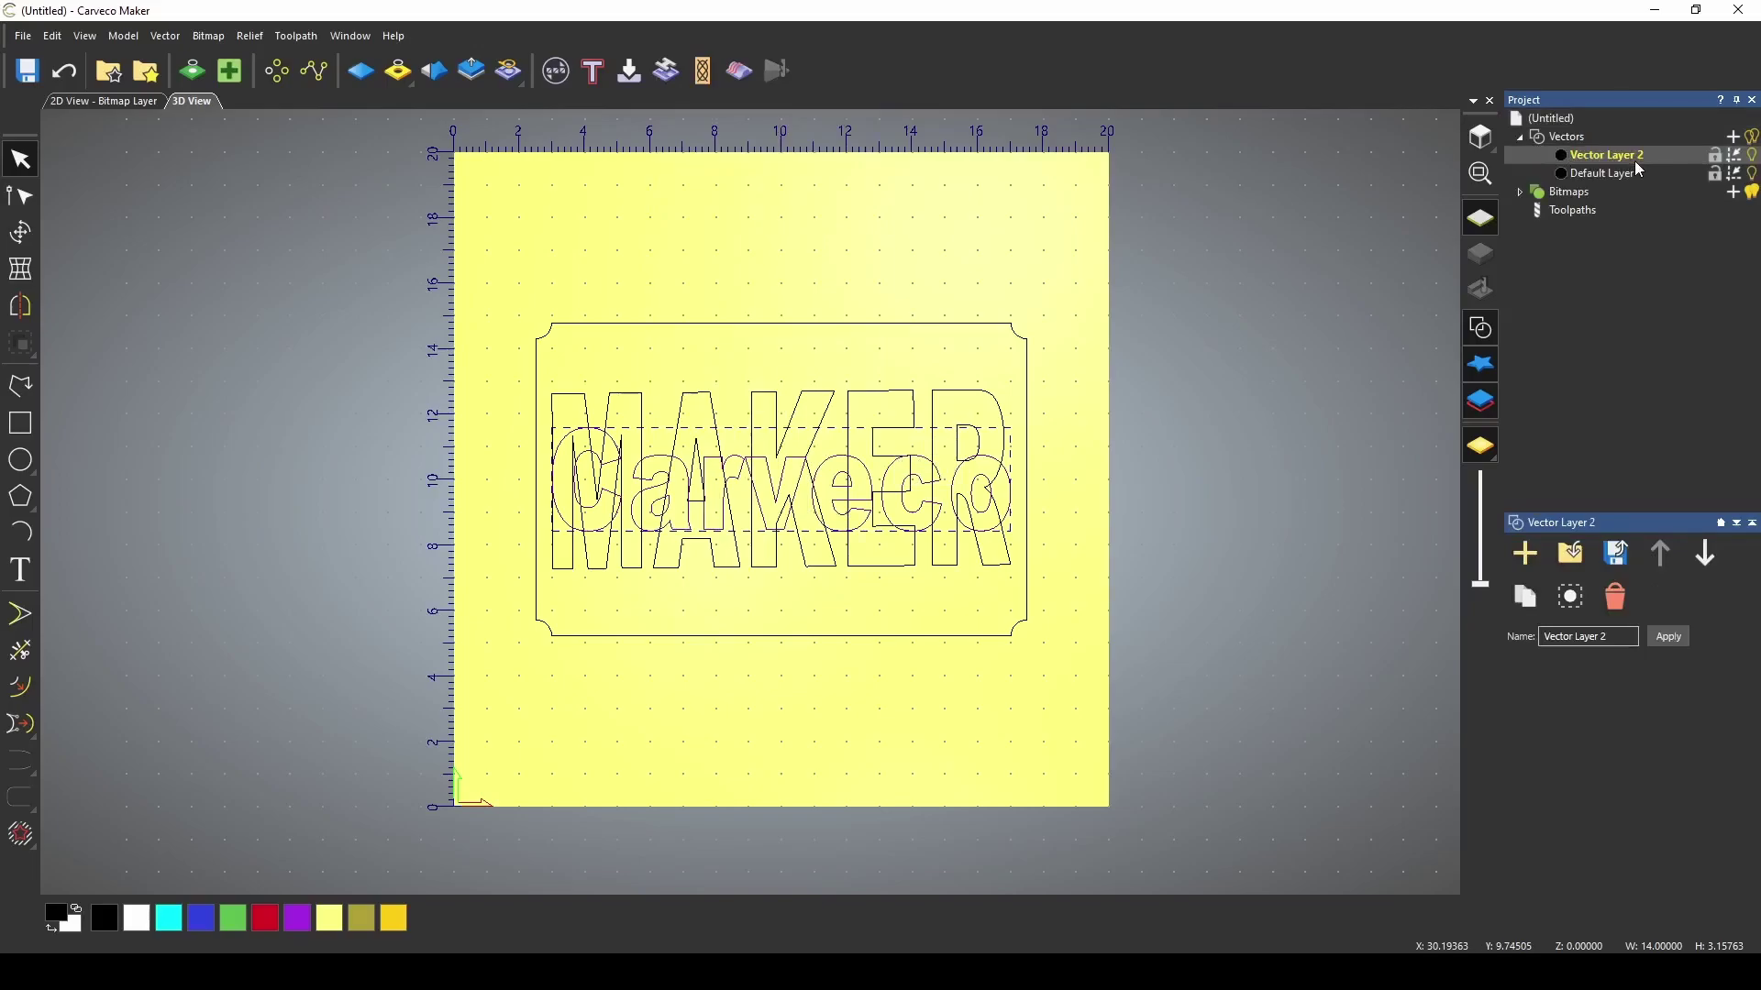
pyautogui.click(1602, 173)
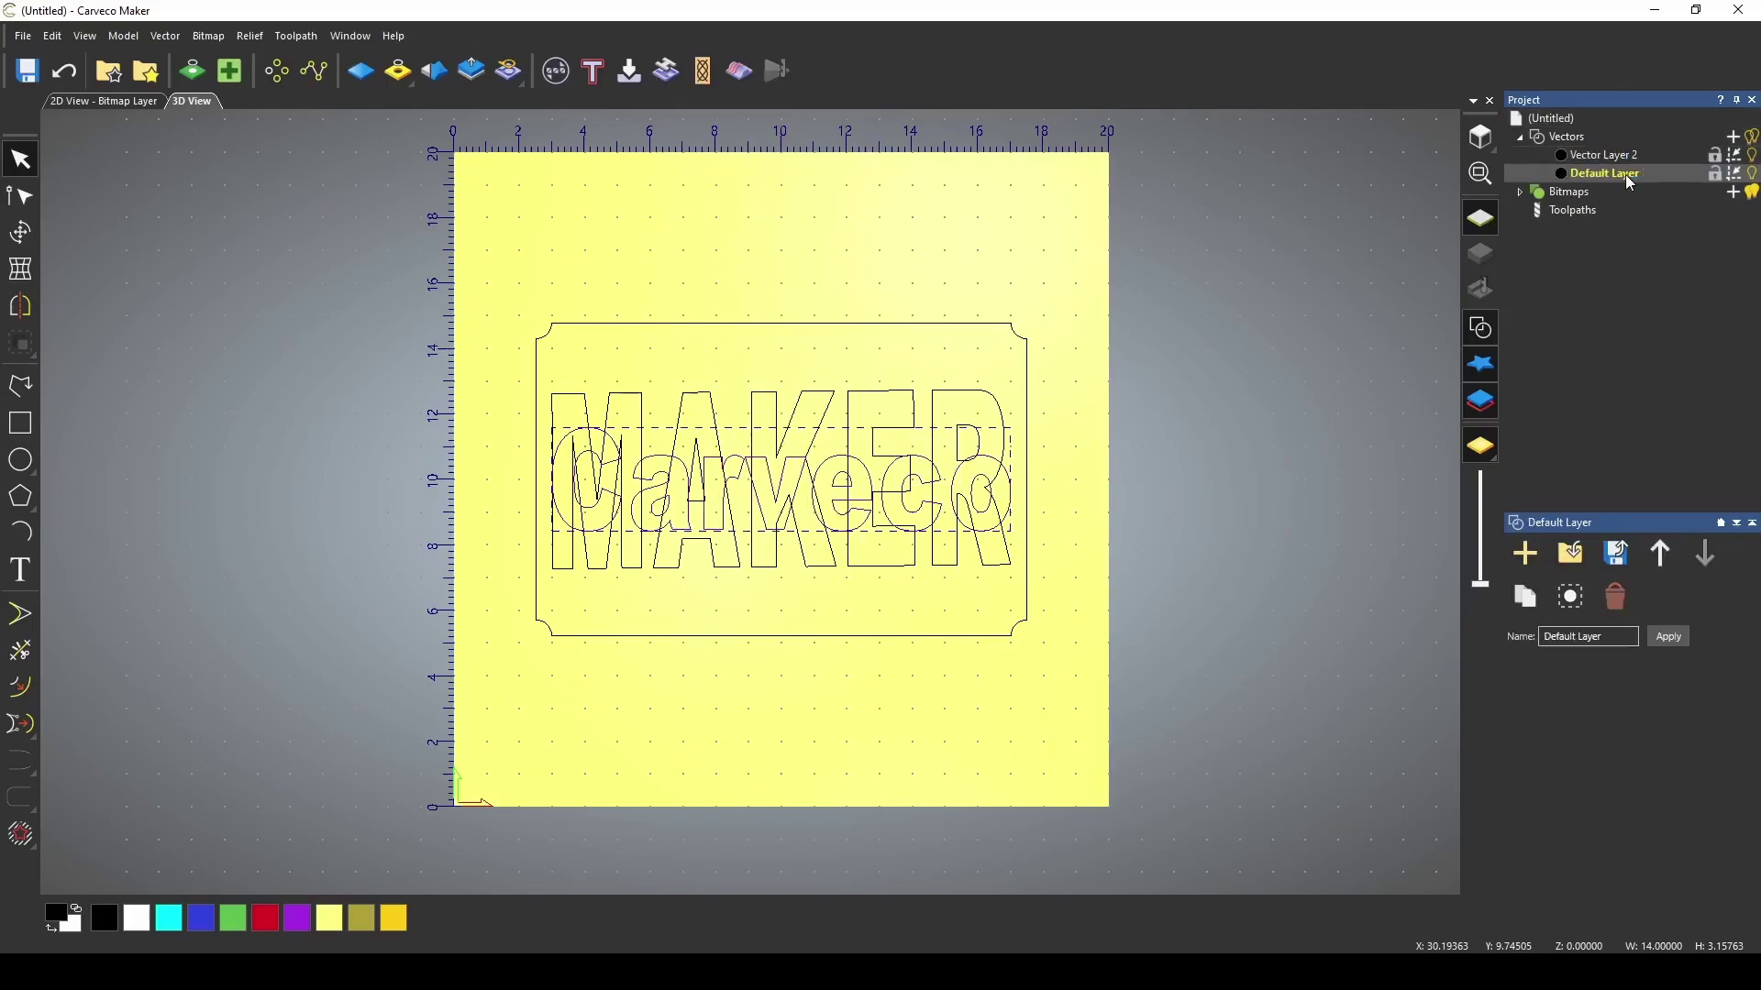
# - Move MAKER onto another new vector layer and hide the Carveco layer
pyautogui.rightClick(860, 579)
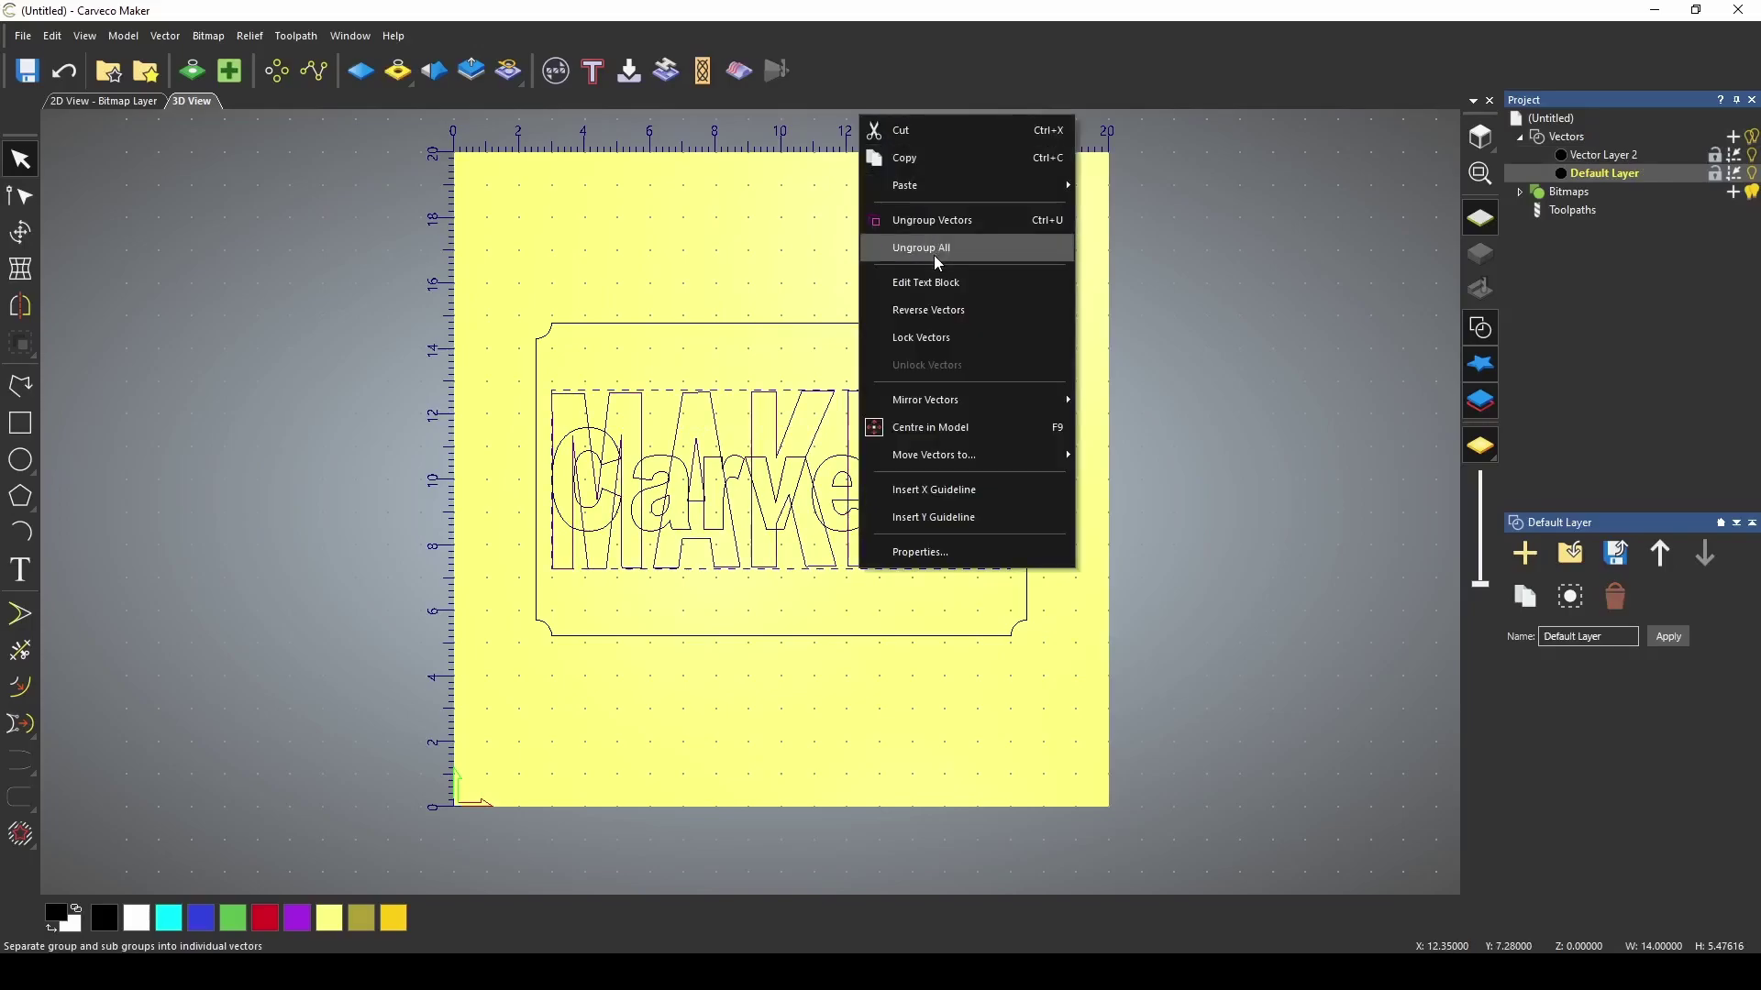
pyautogui.click(1128, 458)
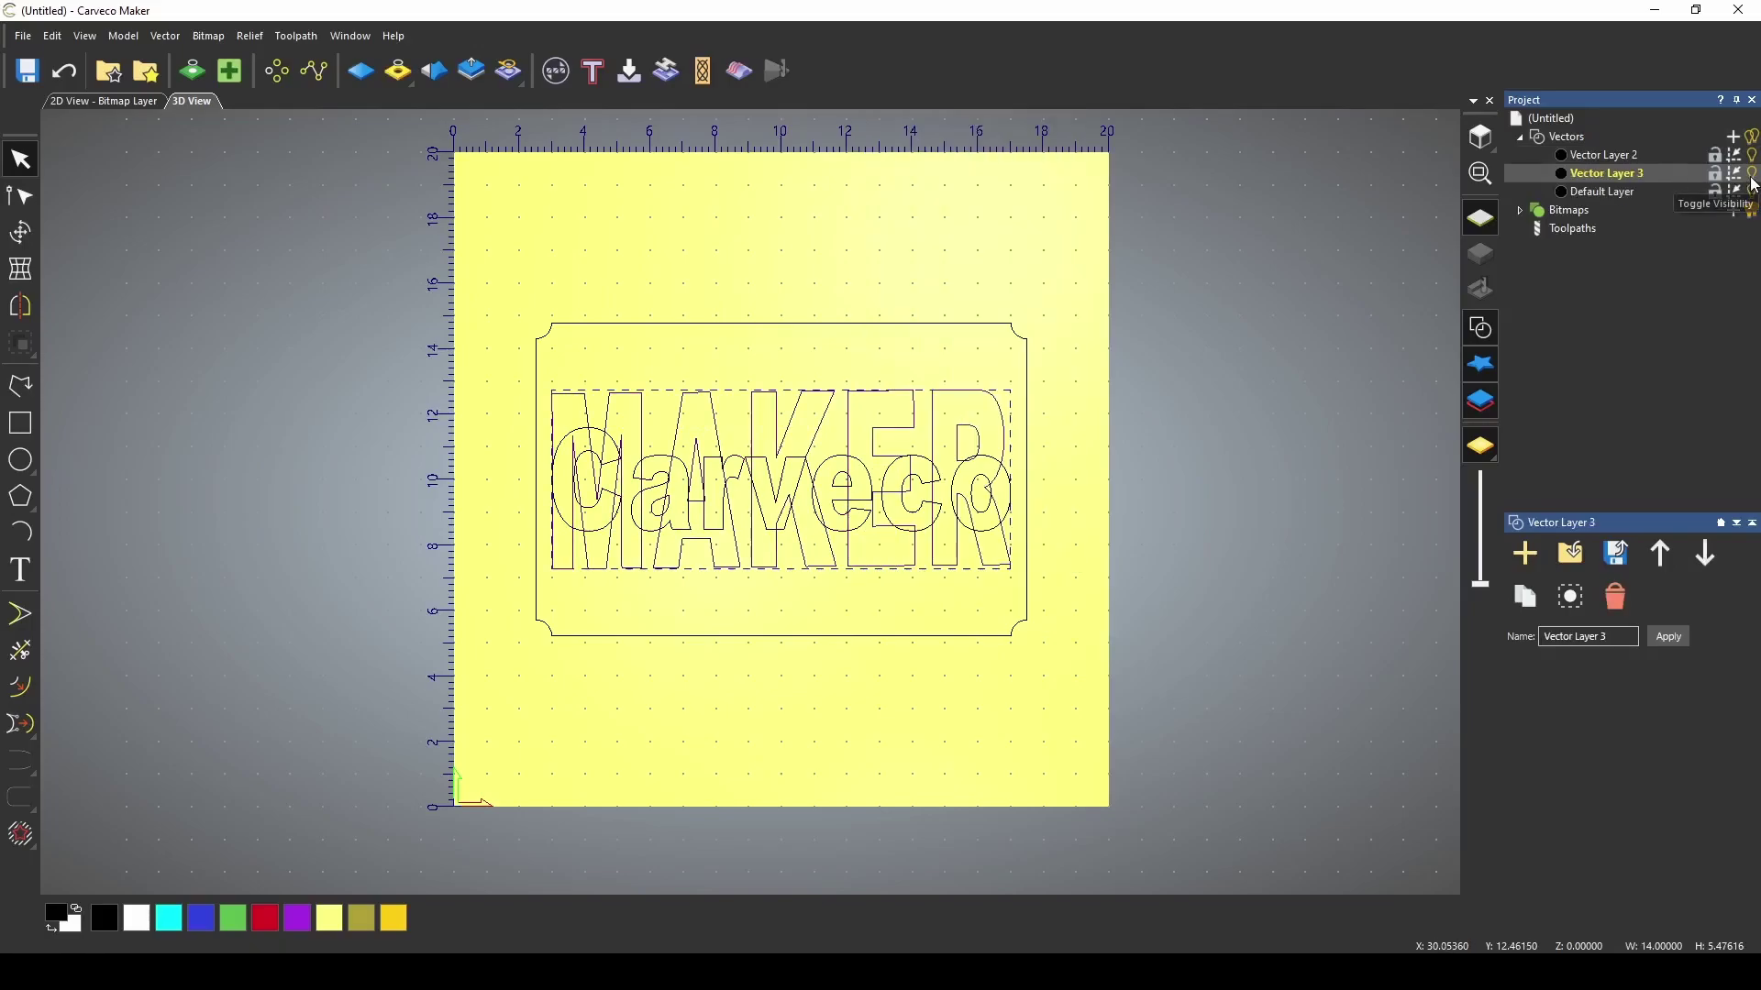
pyautogui.click(1691, 193)
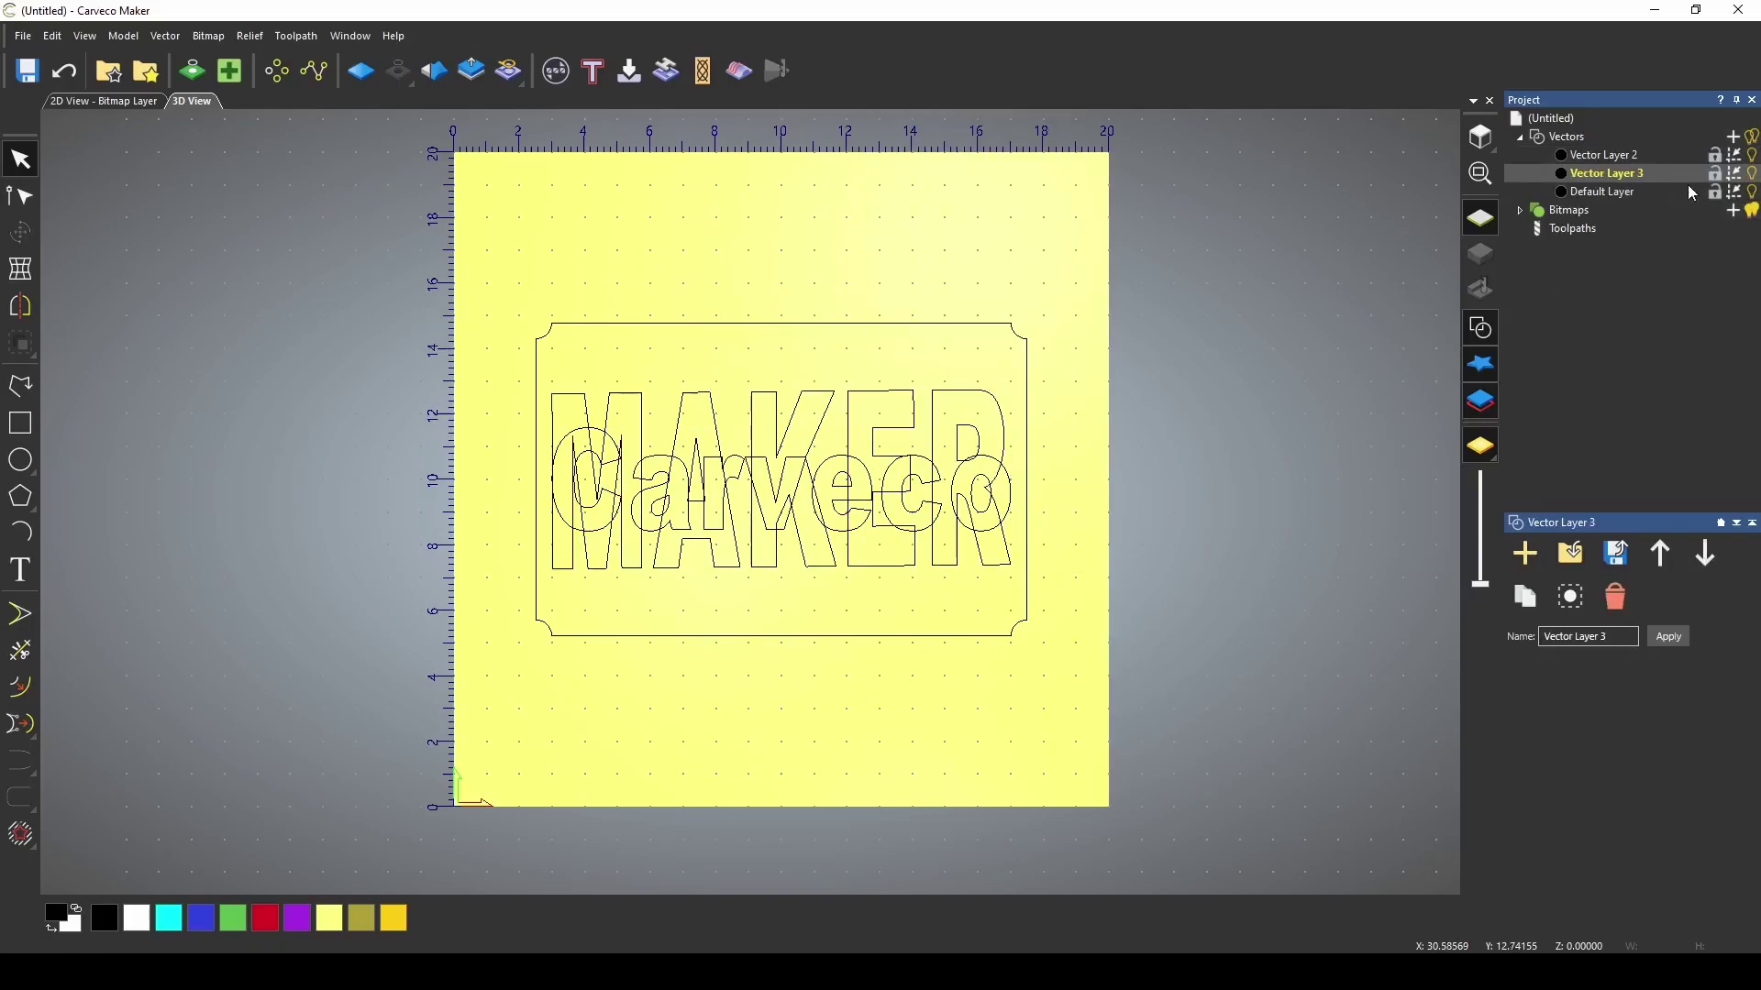
pyautogui.click(1751, 173)
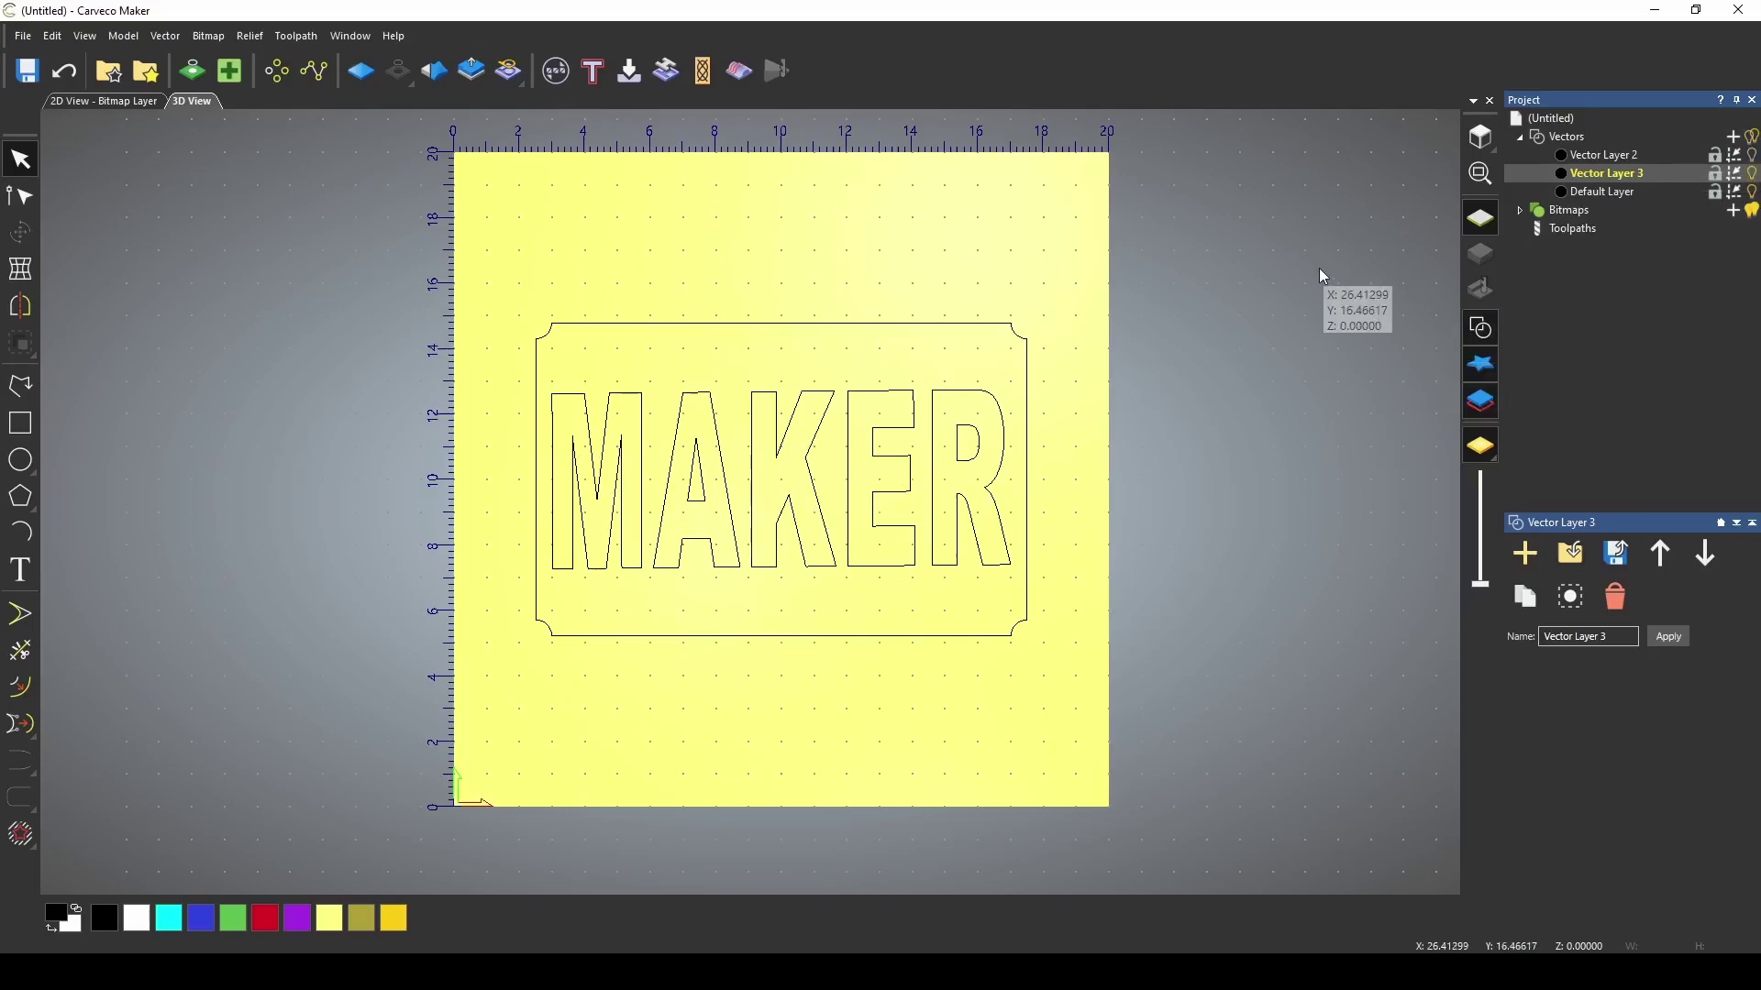
# - Flood-fill the MAKER outlines into the bitmap and check the black fill in 2D
pyautogui.moveTo(532, 373); pyautogui.dragTo(1179, 638)
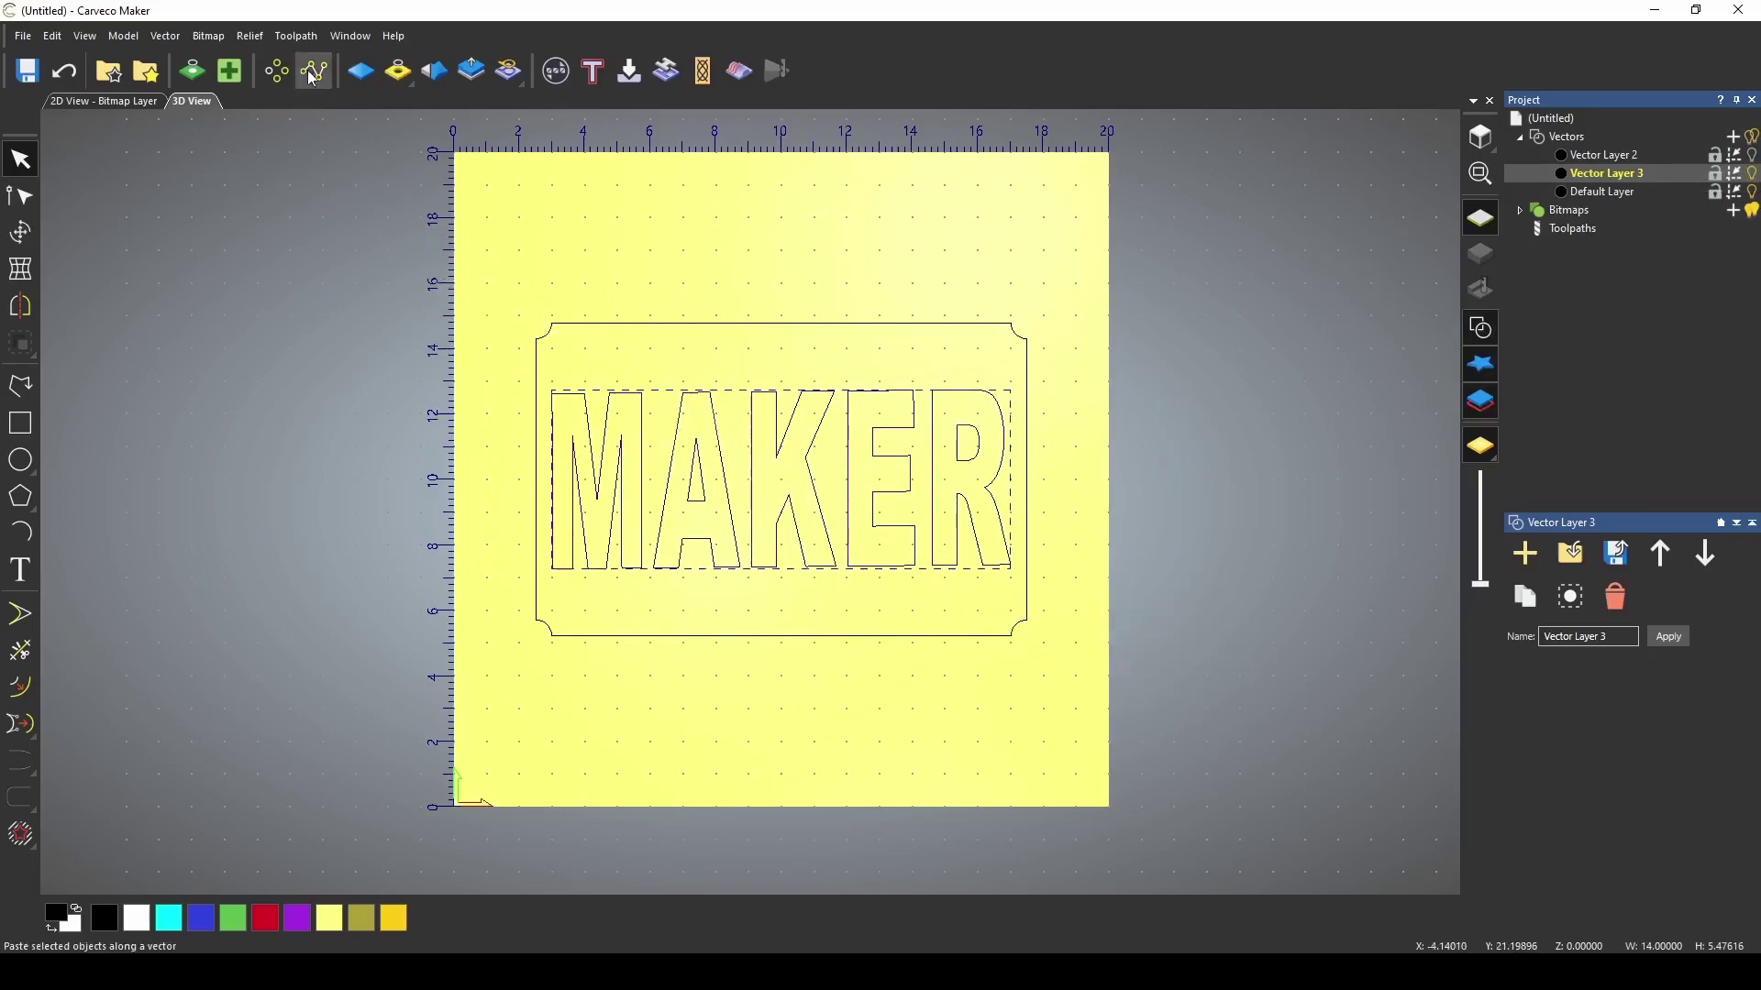
pyautogui.click(208, 35)
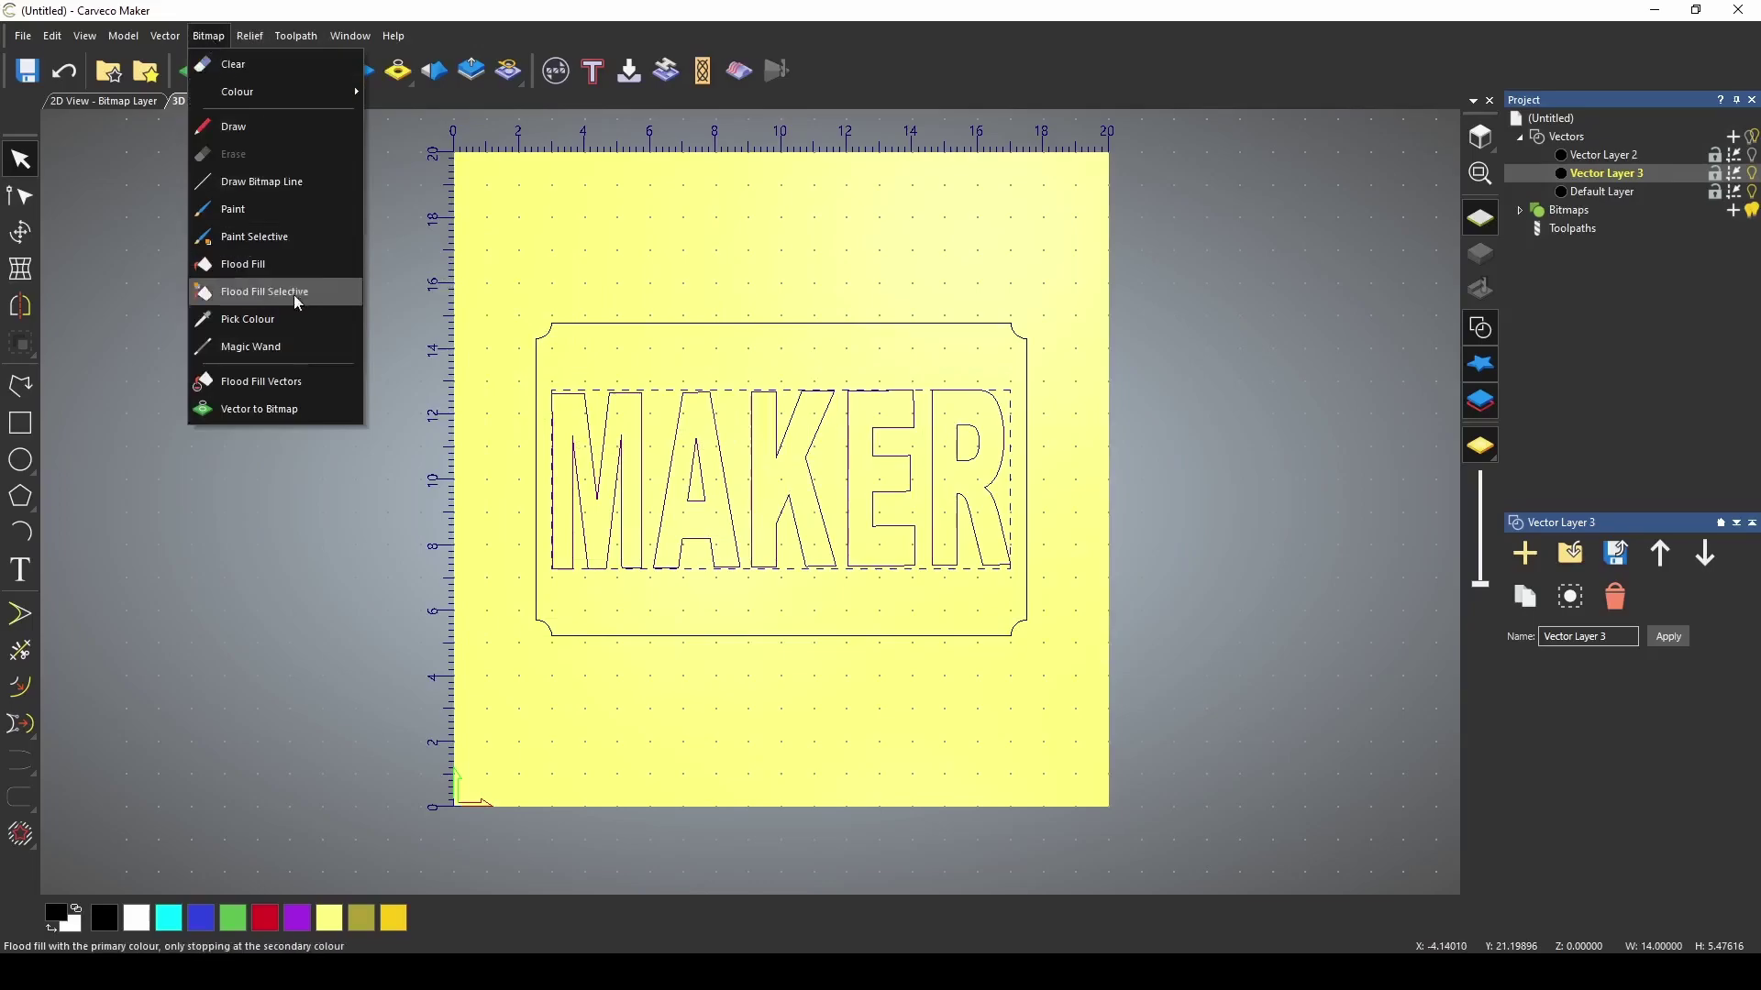
pyautogui.click(276, 382)
pyautogui.click(103, 100)
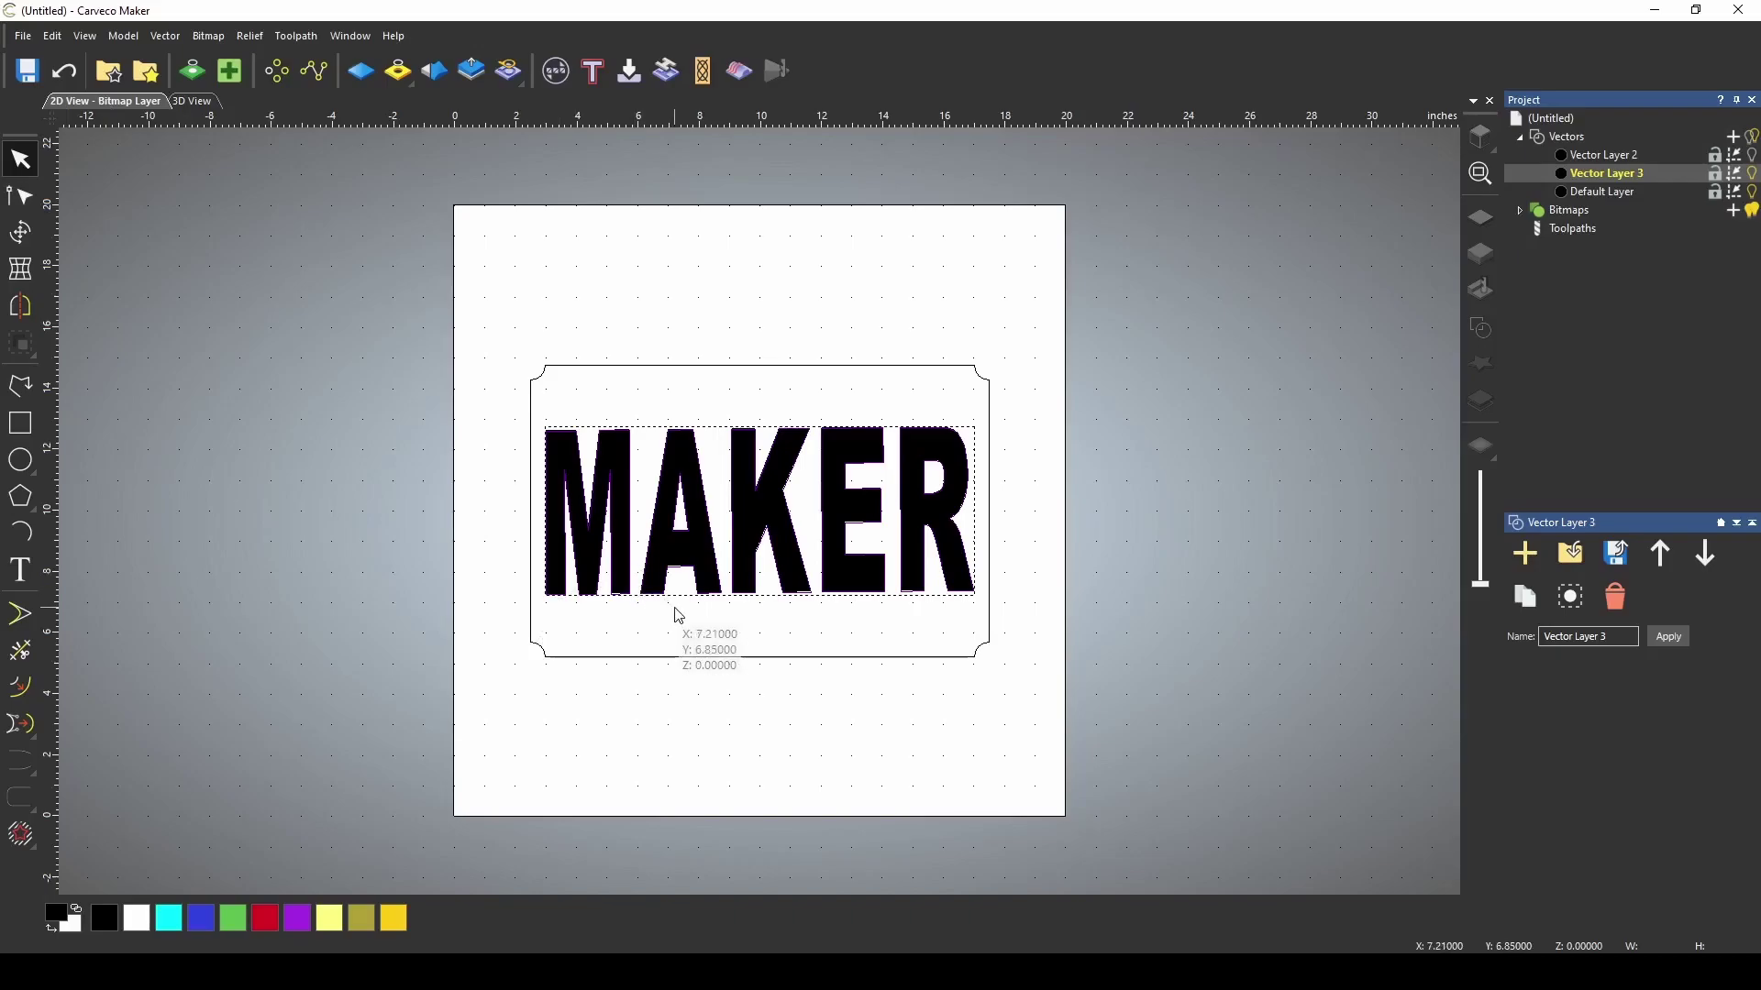
pyautogui.click(192, 101)
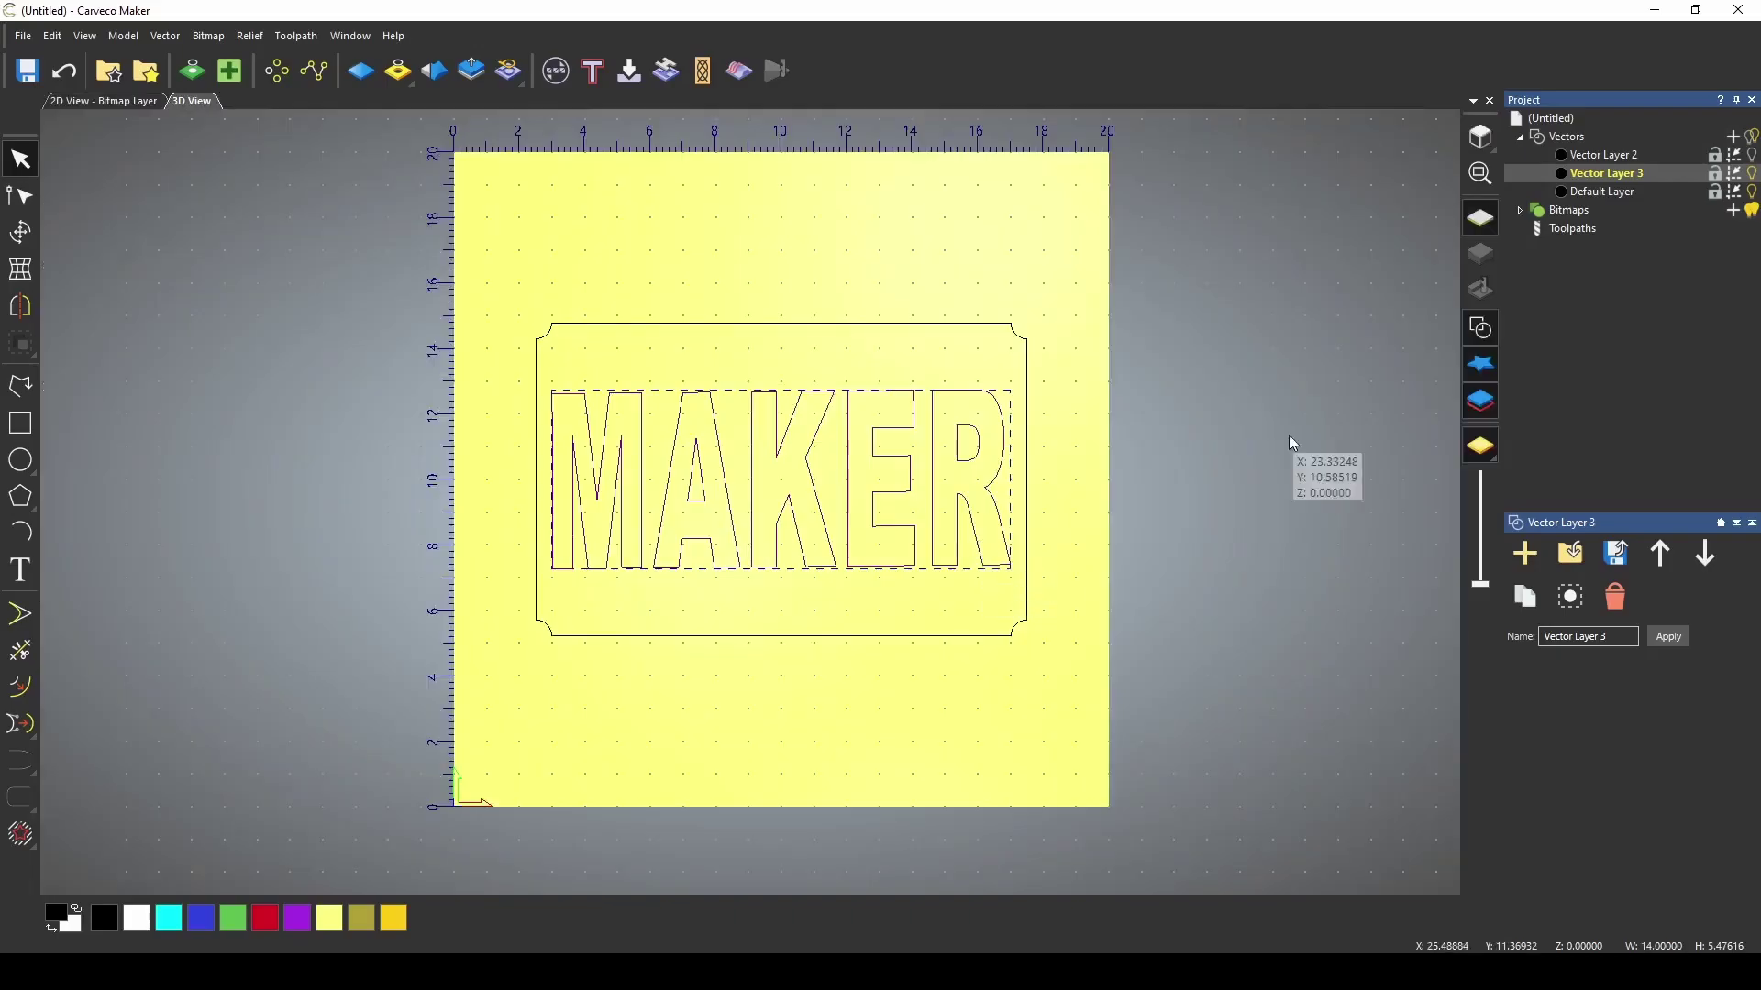
# - Show the Carveco layer, flood-fill its outlines too, and check the combined bitmap in 2D
pyautogui.click(1752, 173)
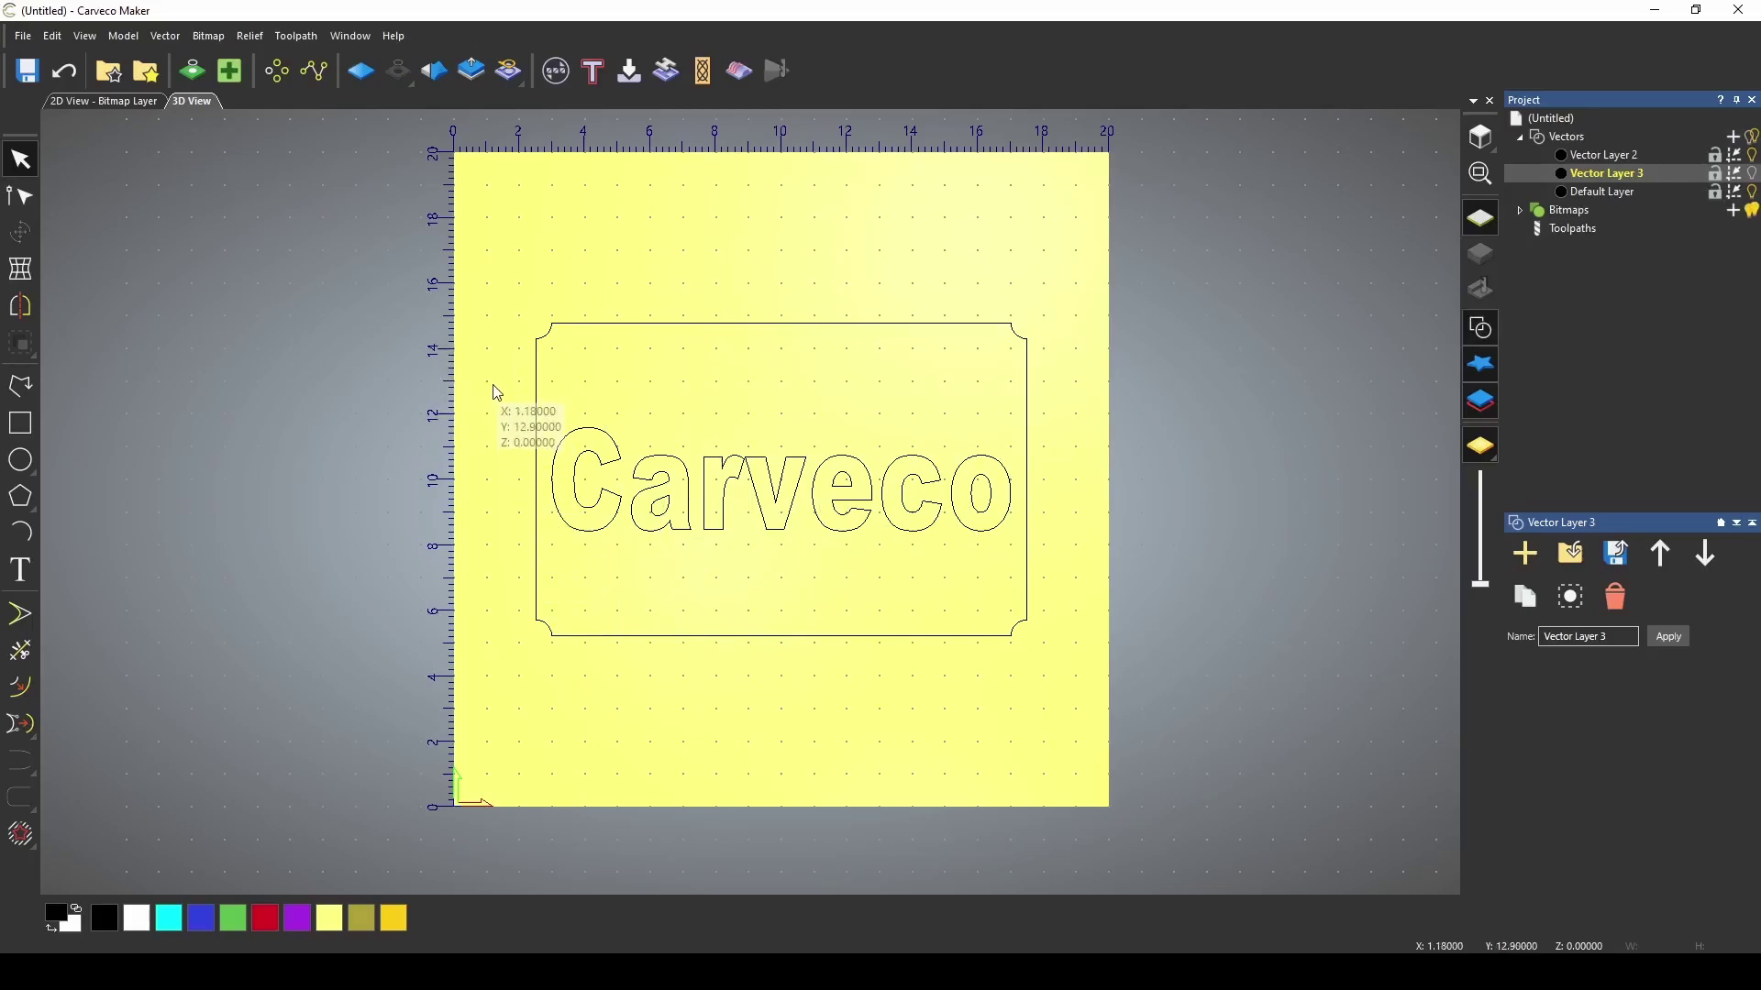
pyautogui.moveTo(492, 393); pyautogui.dragTo(1300, 675)
pyautogui.click(207, 35)
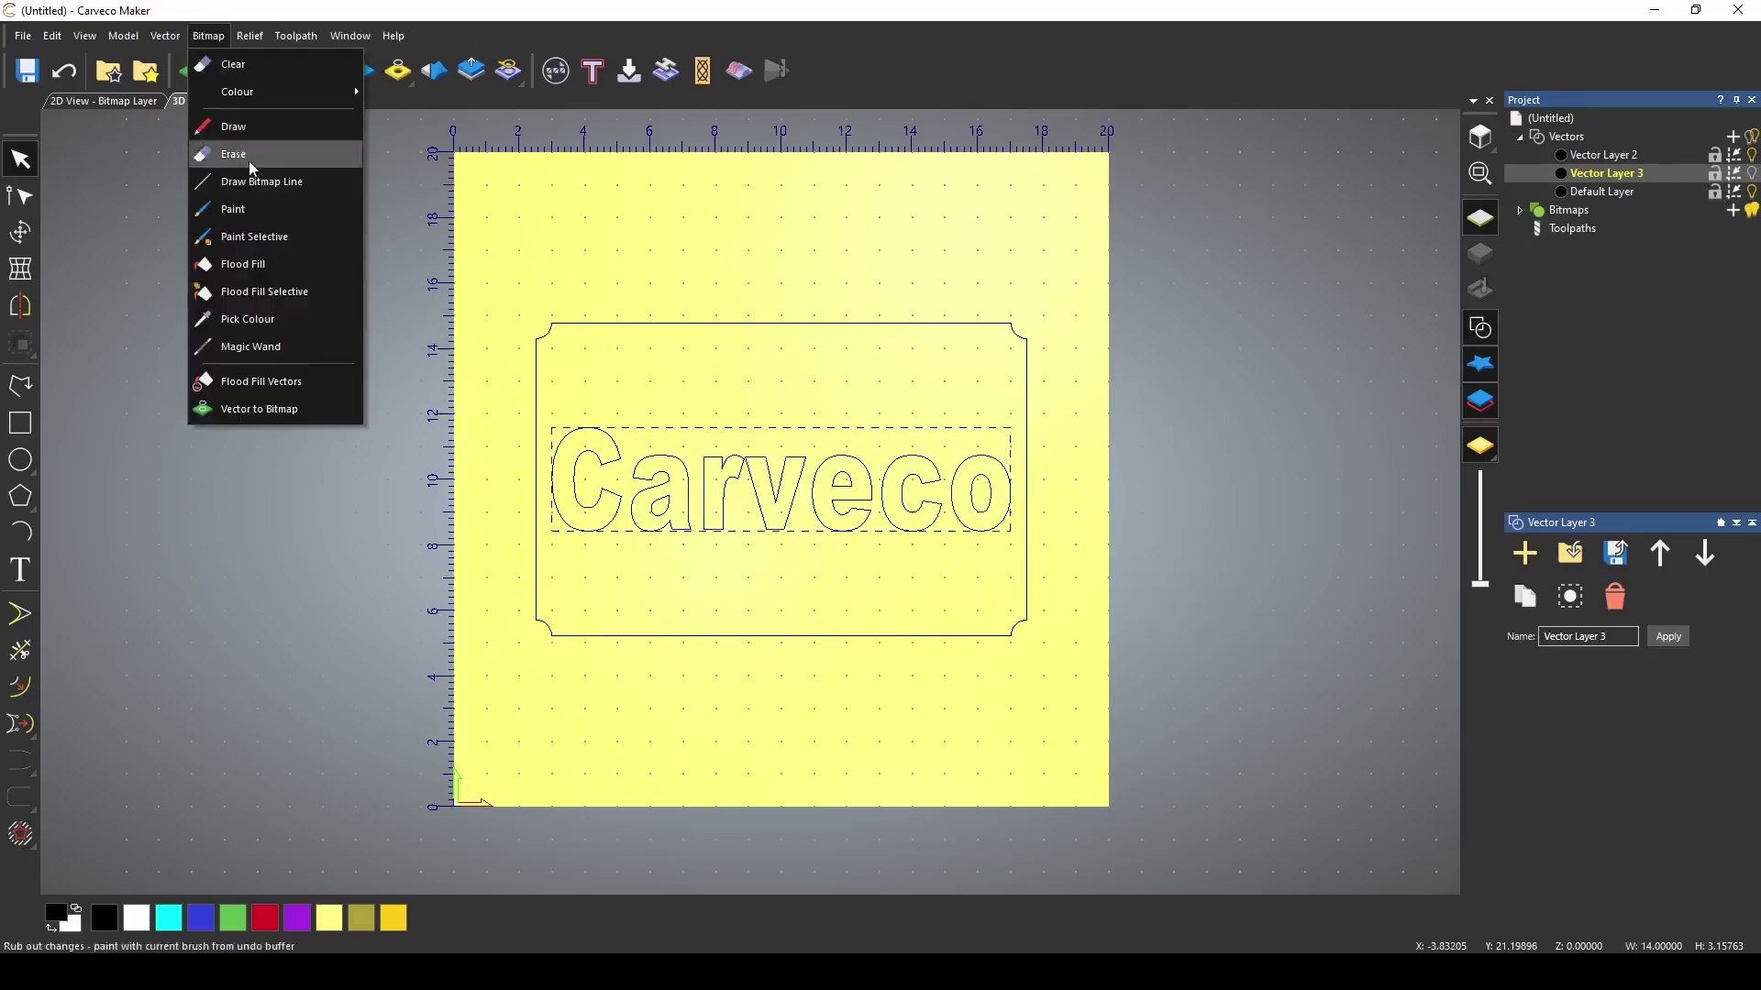
pyautogui.click(252, 165)
pyautogui.click(134, 102)
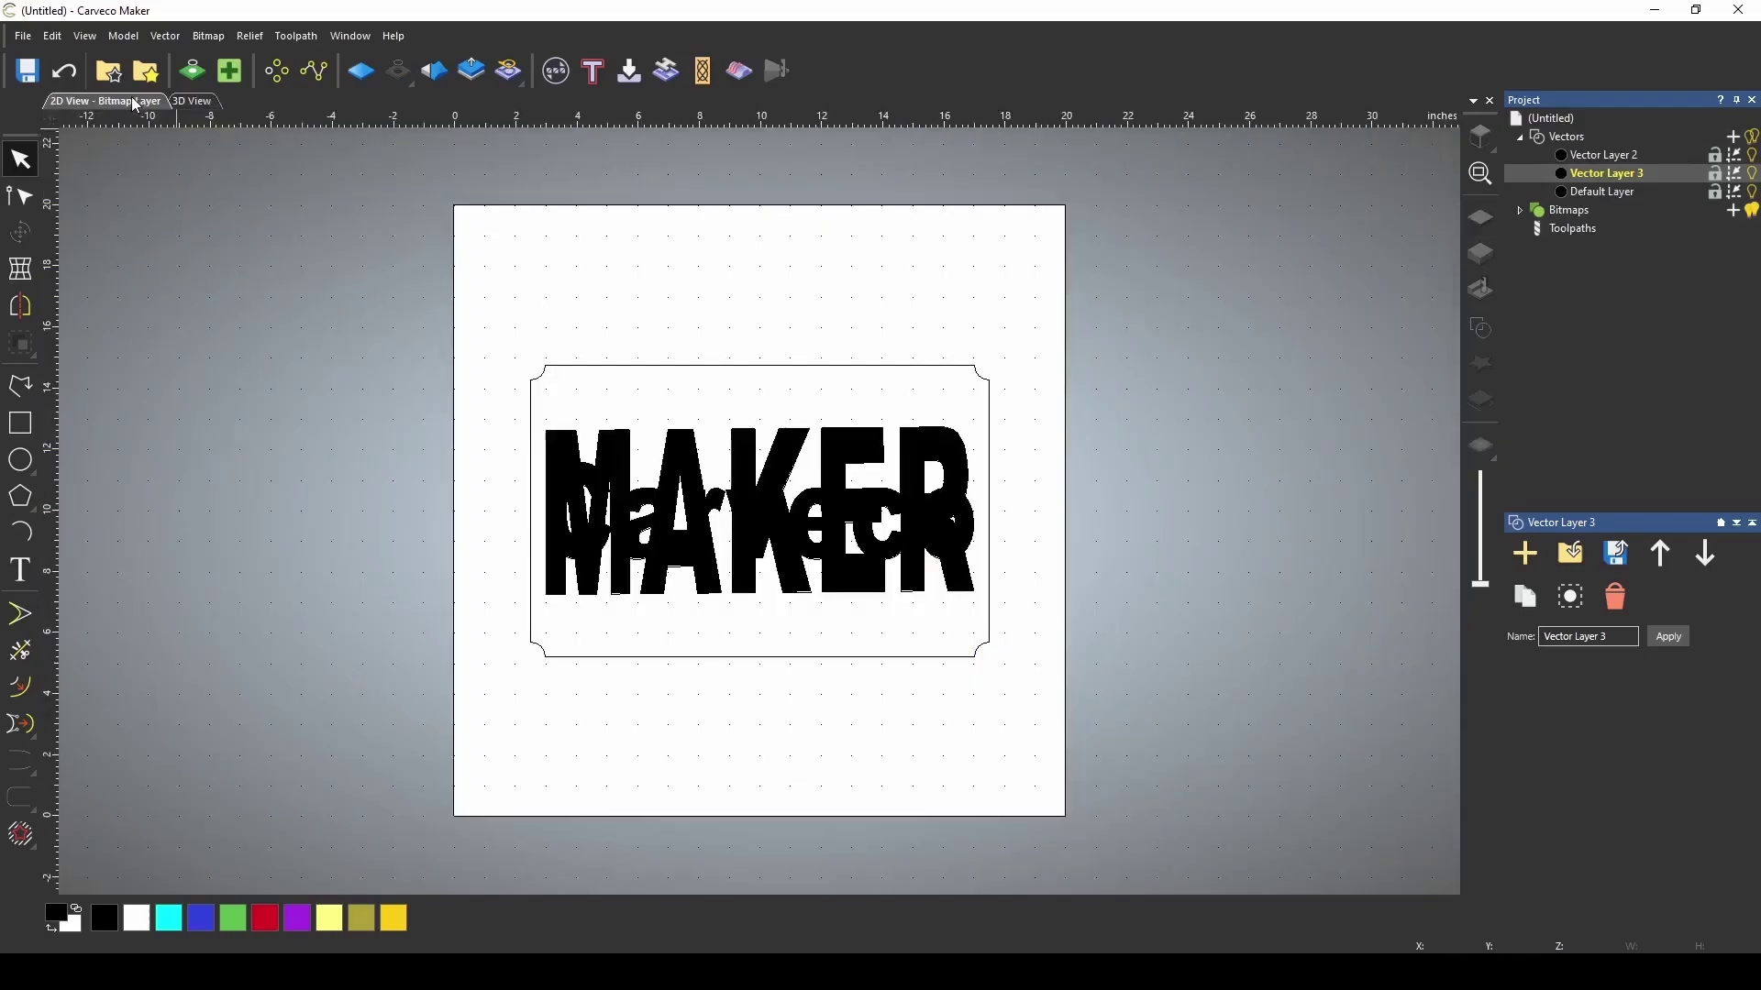
pyautogui.scroll(2, 756, 413)
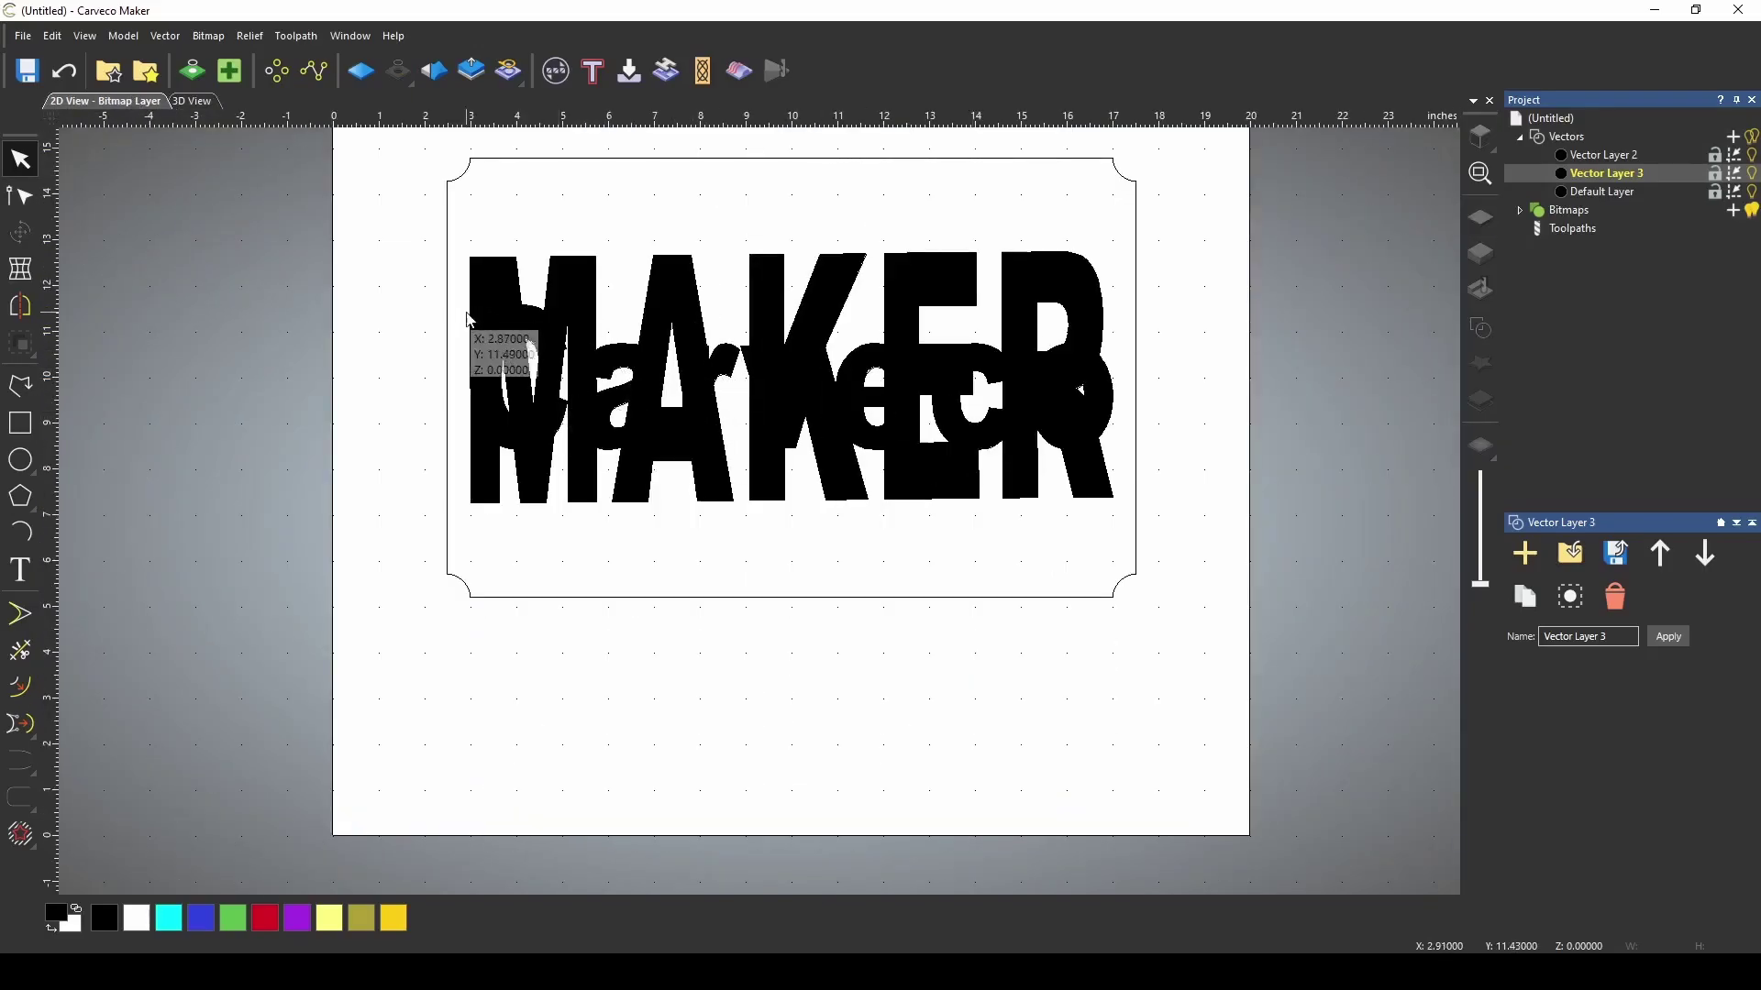
# - Hide both text layers, make Default Layer current, and view the black bitmap in 2D
pyautogui.click(192, 100)
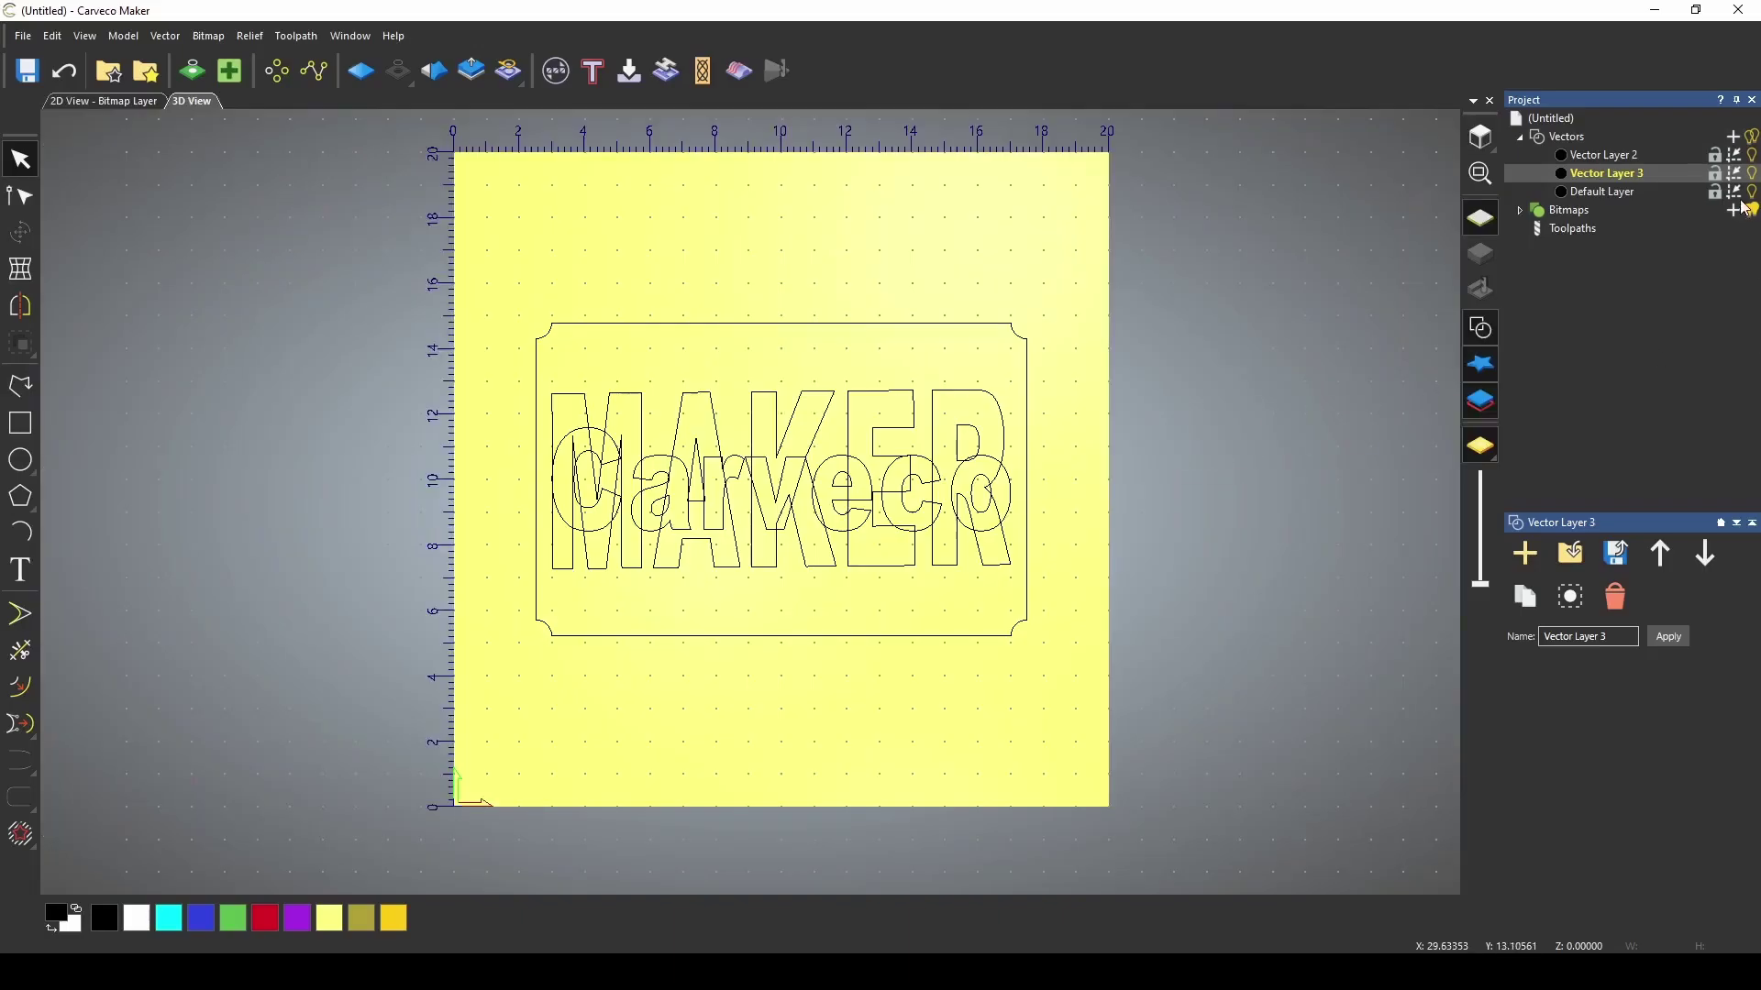
pyautogui.click(1752, 154)
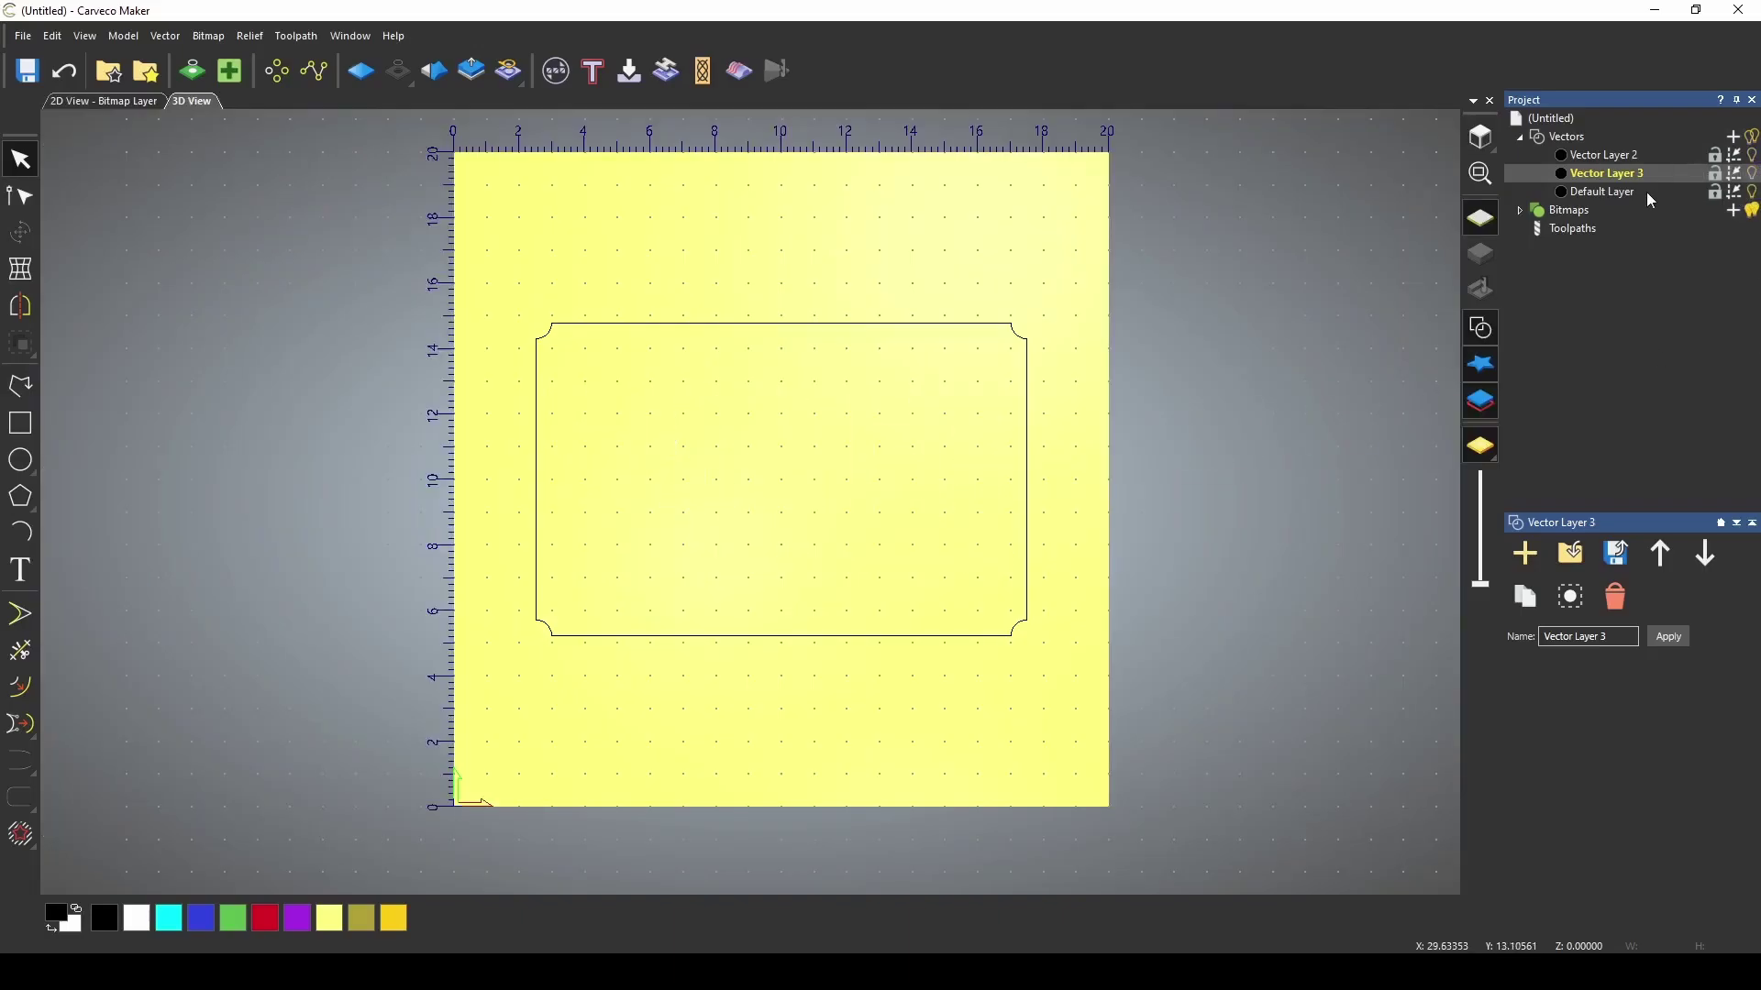
pyautogui.click(1603, 191)
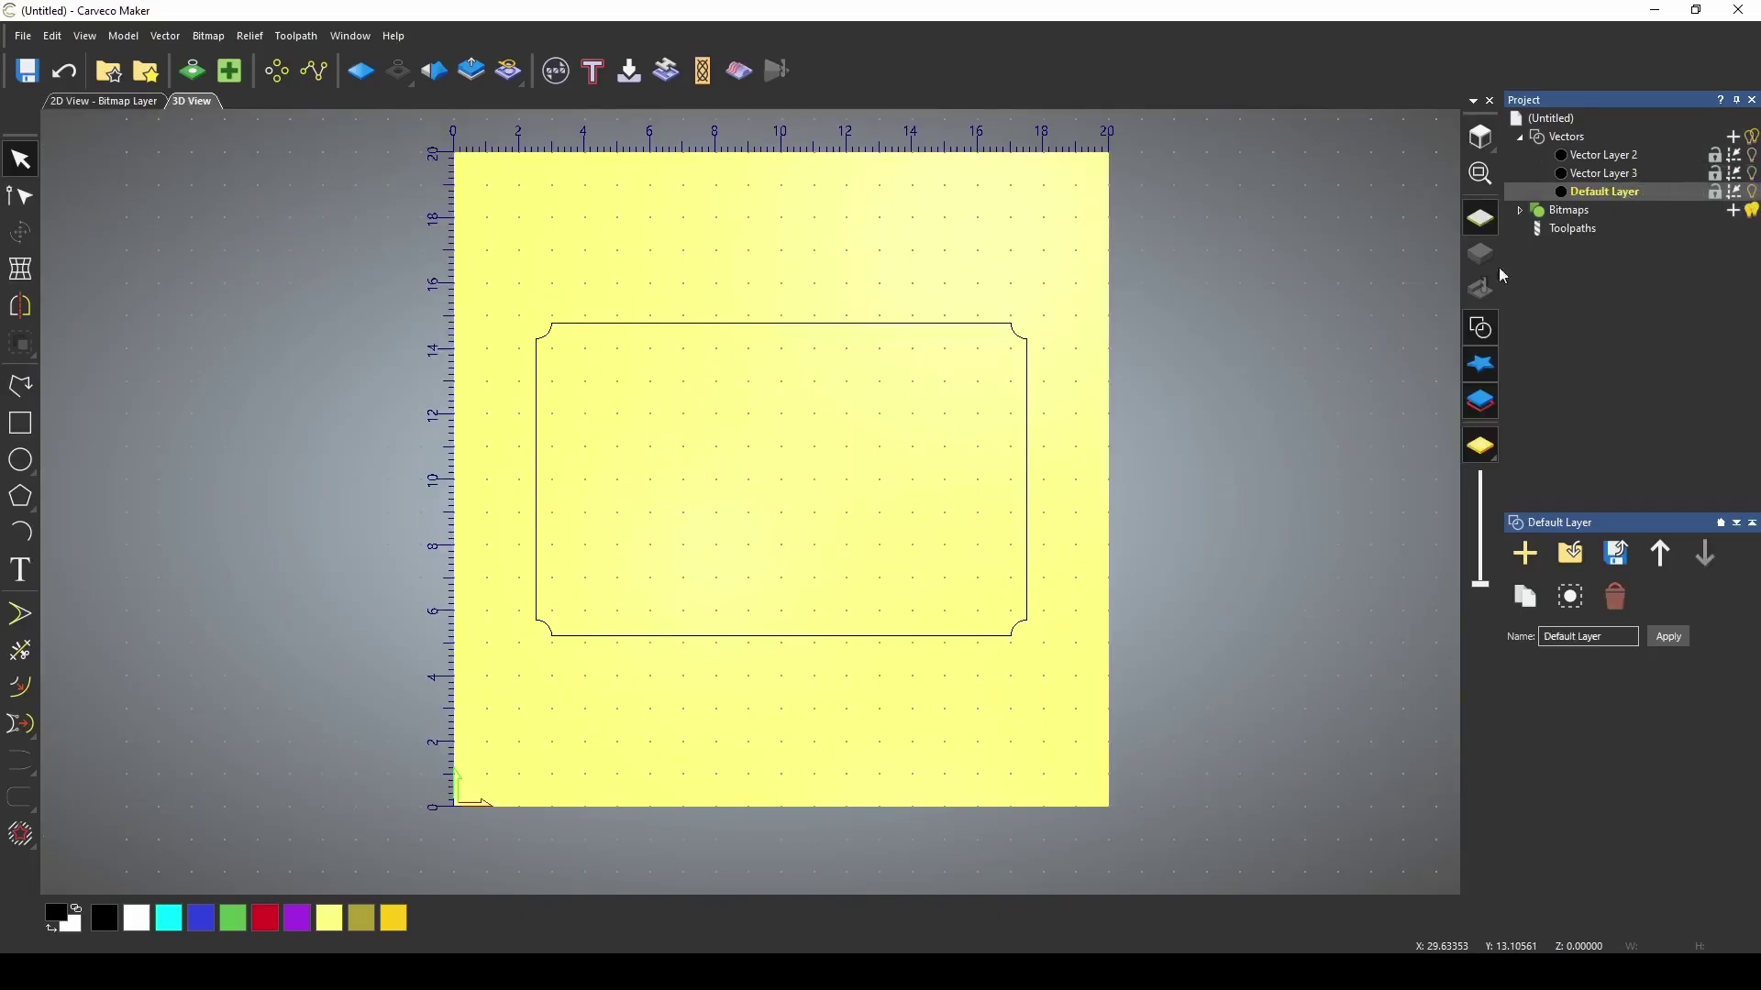
pyautogui.click(106, 101)
# - Trace the bitmap into boundary vector outlines with Bitmap to Vector, then close the panel
pyautogui.click(193, 71)
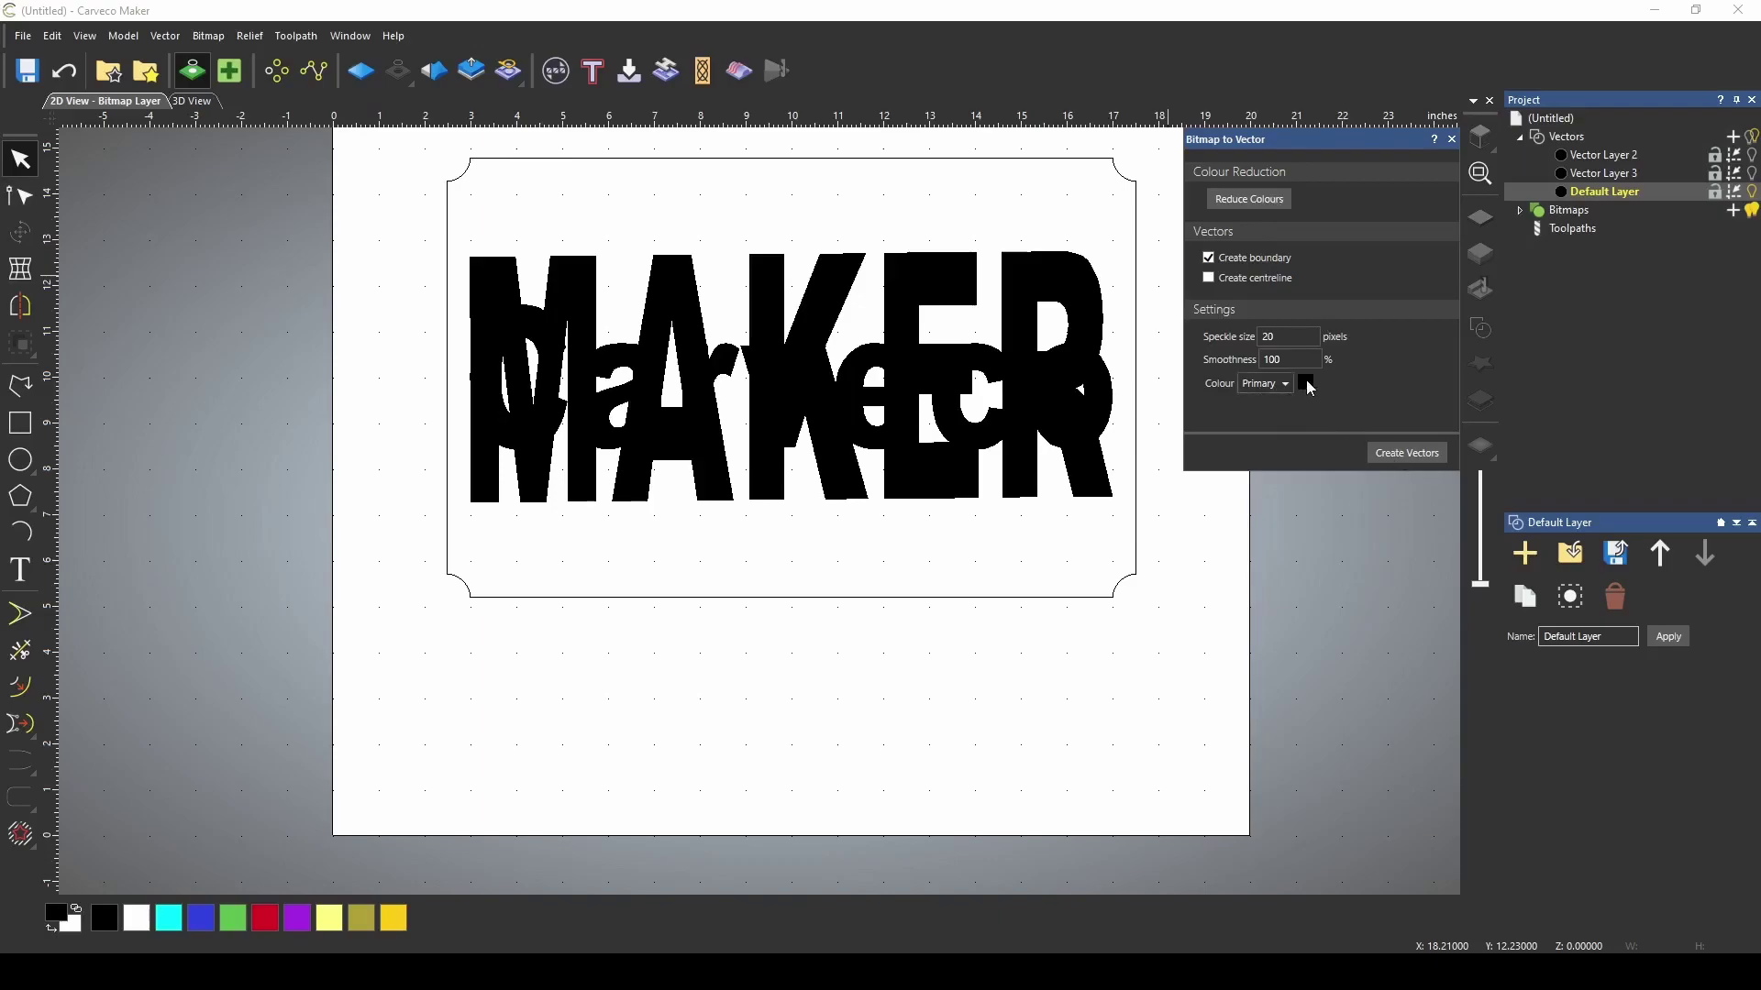
pyautogui.click(1406, 453)
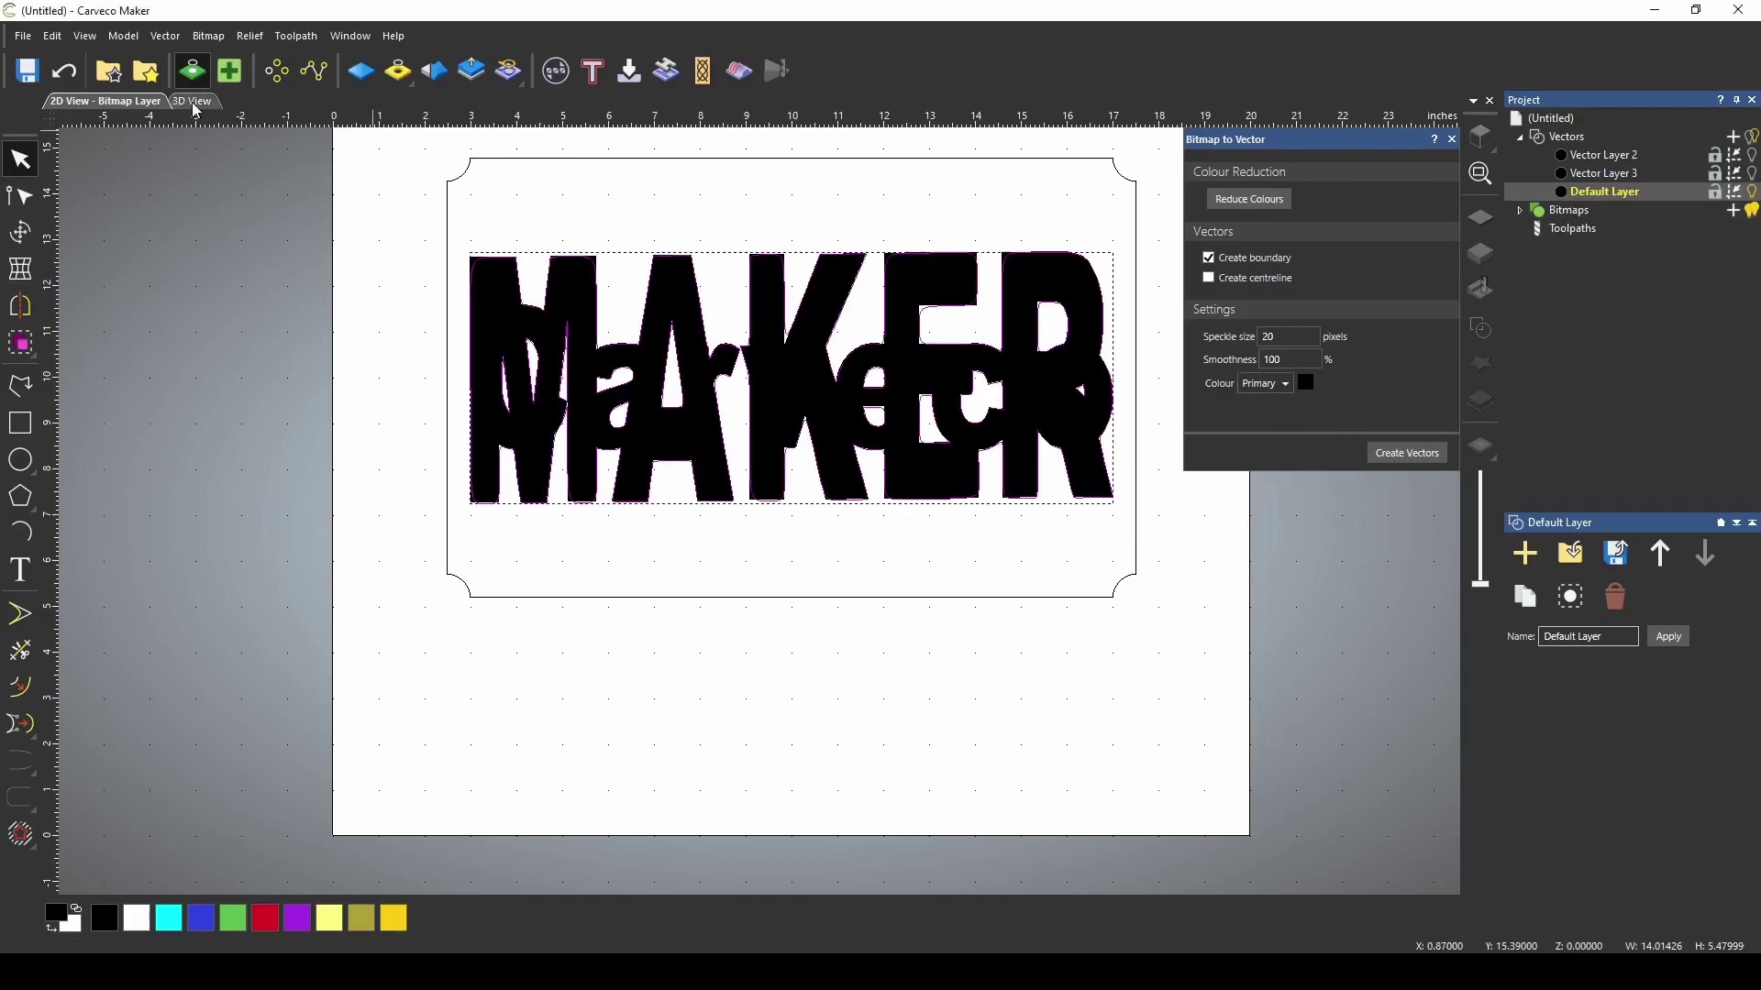
pyautogui.click(192, 100)
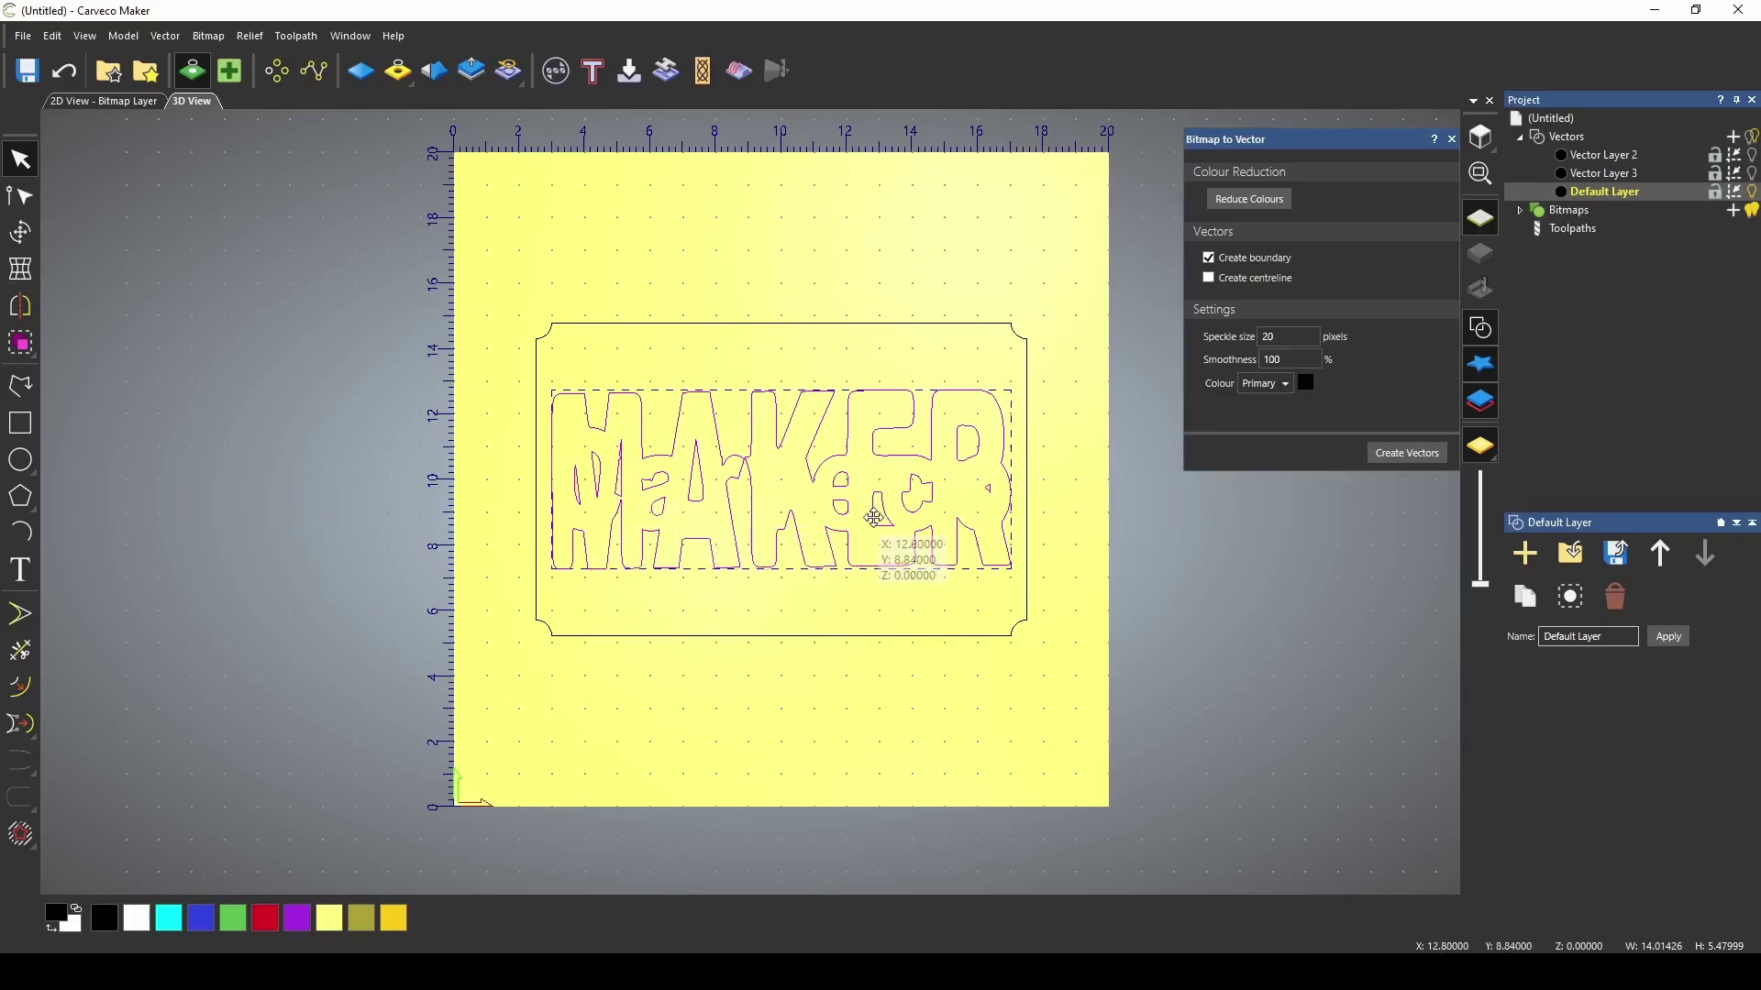
pyautogui.press('Escape')
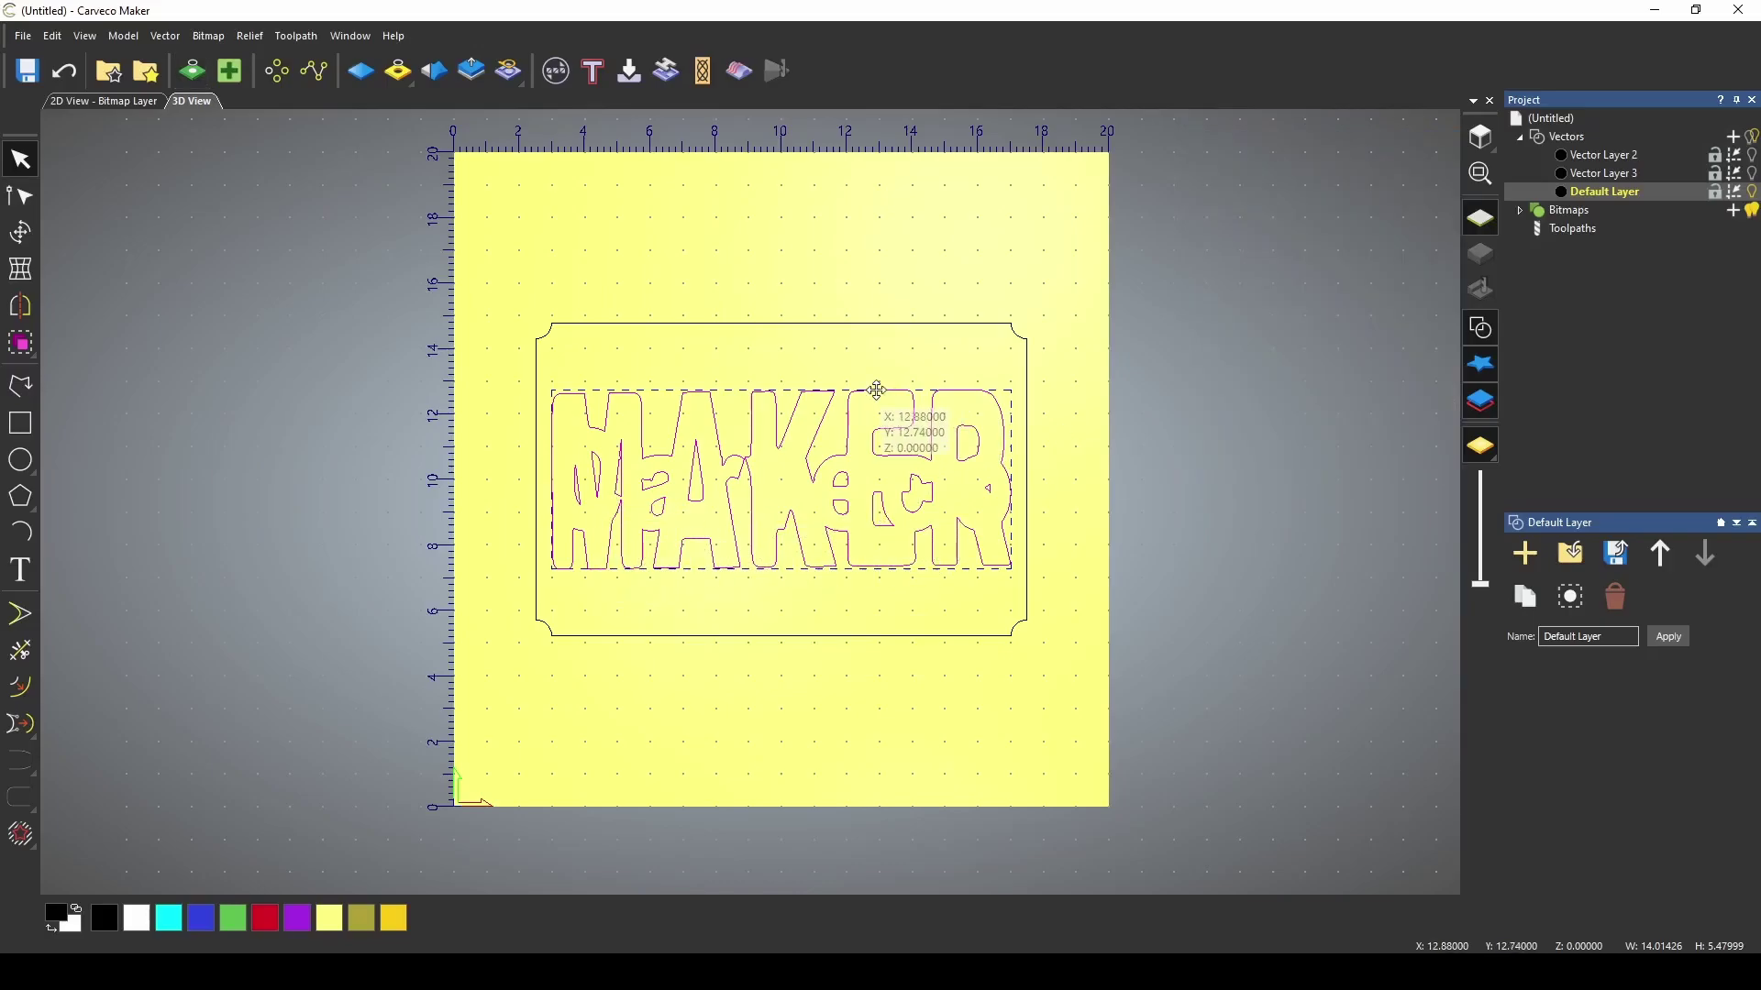
# - Group the traced MAKER outline vectors and move them onto a new layer
pyautogui.rightClick(878, 395)
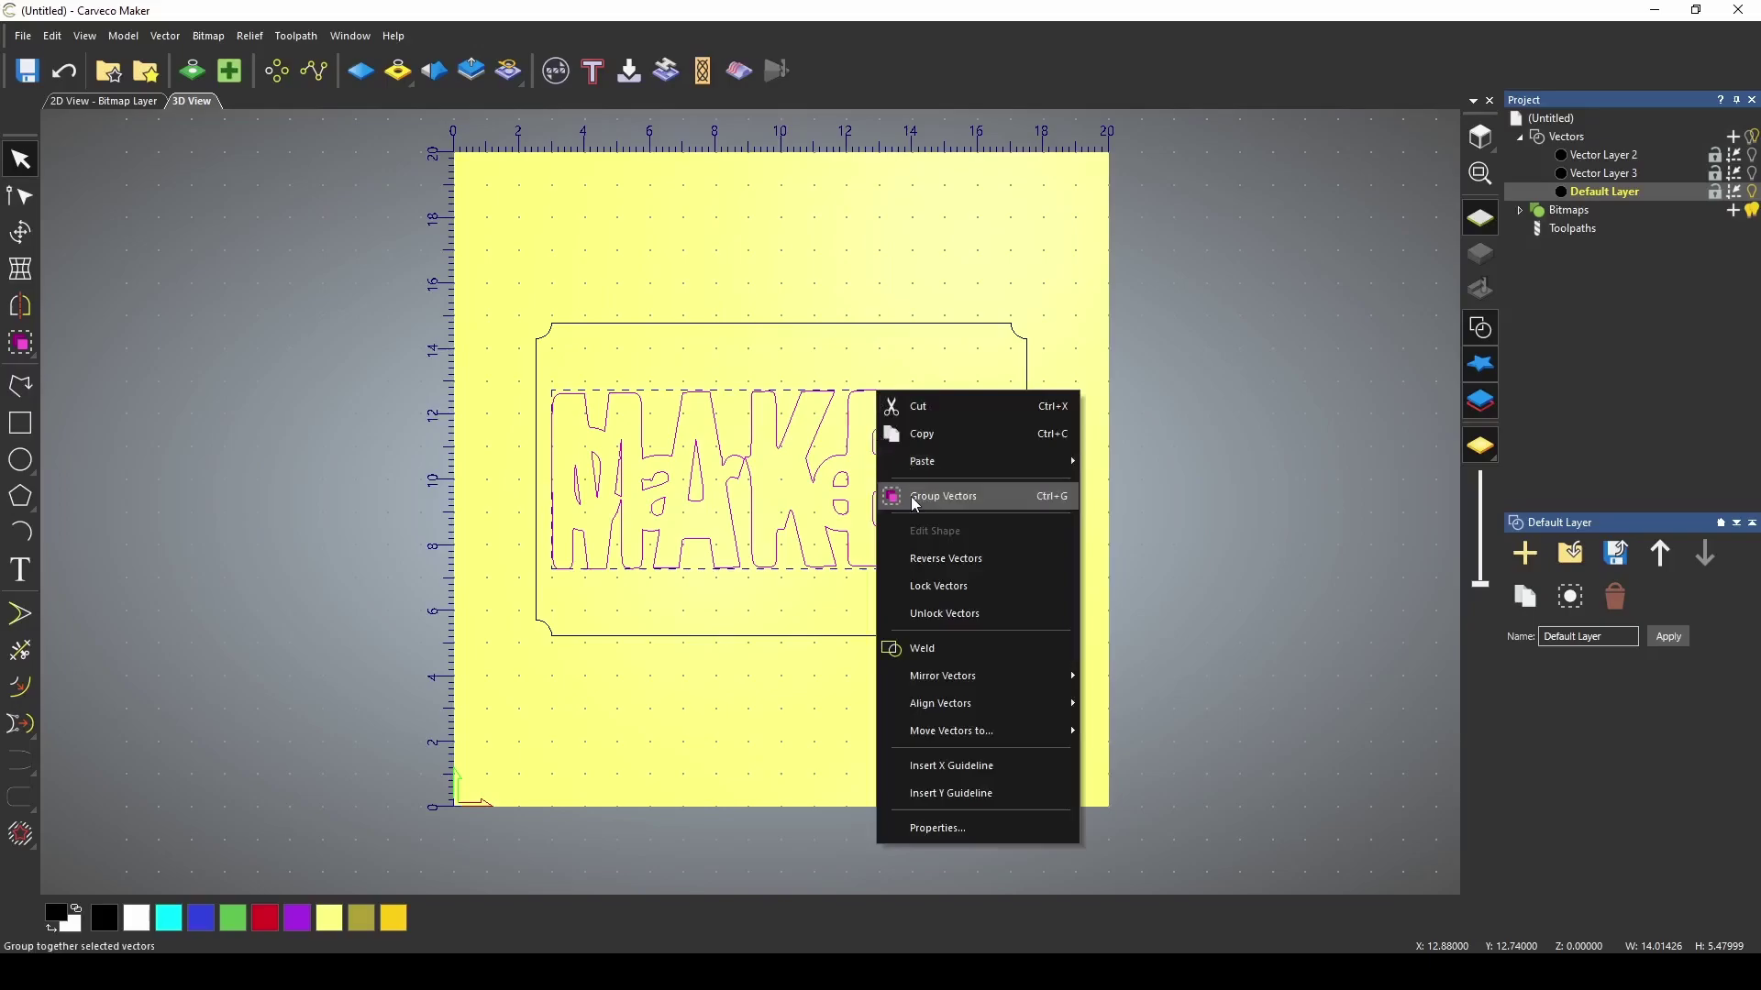
pyautogui.click(942, 496)
pyautogui.rightClick(870, 400)
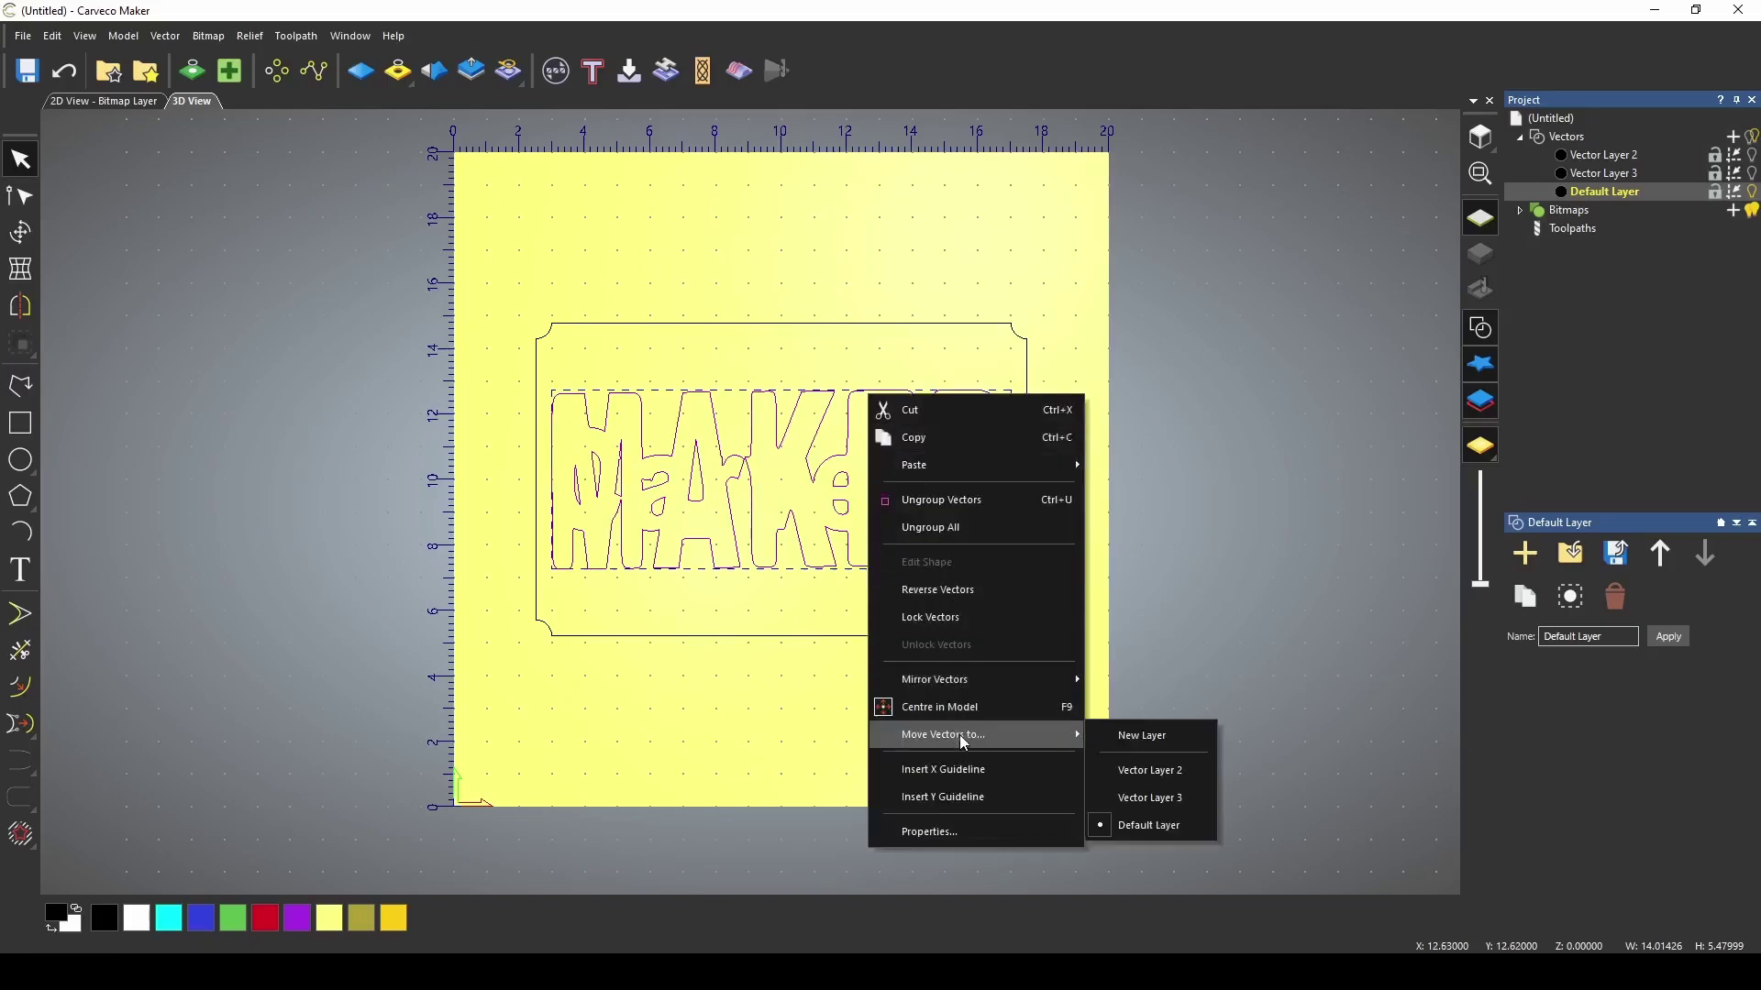
pyautogui.click(1142, 732)
# - Hide the new outline layer and show the Carveco text outlines instead
pyautogui.click(1750, 193)
pyautogui.click(1752, 194)
pyautogui.click(1752, 194)
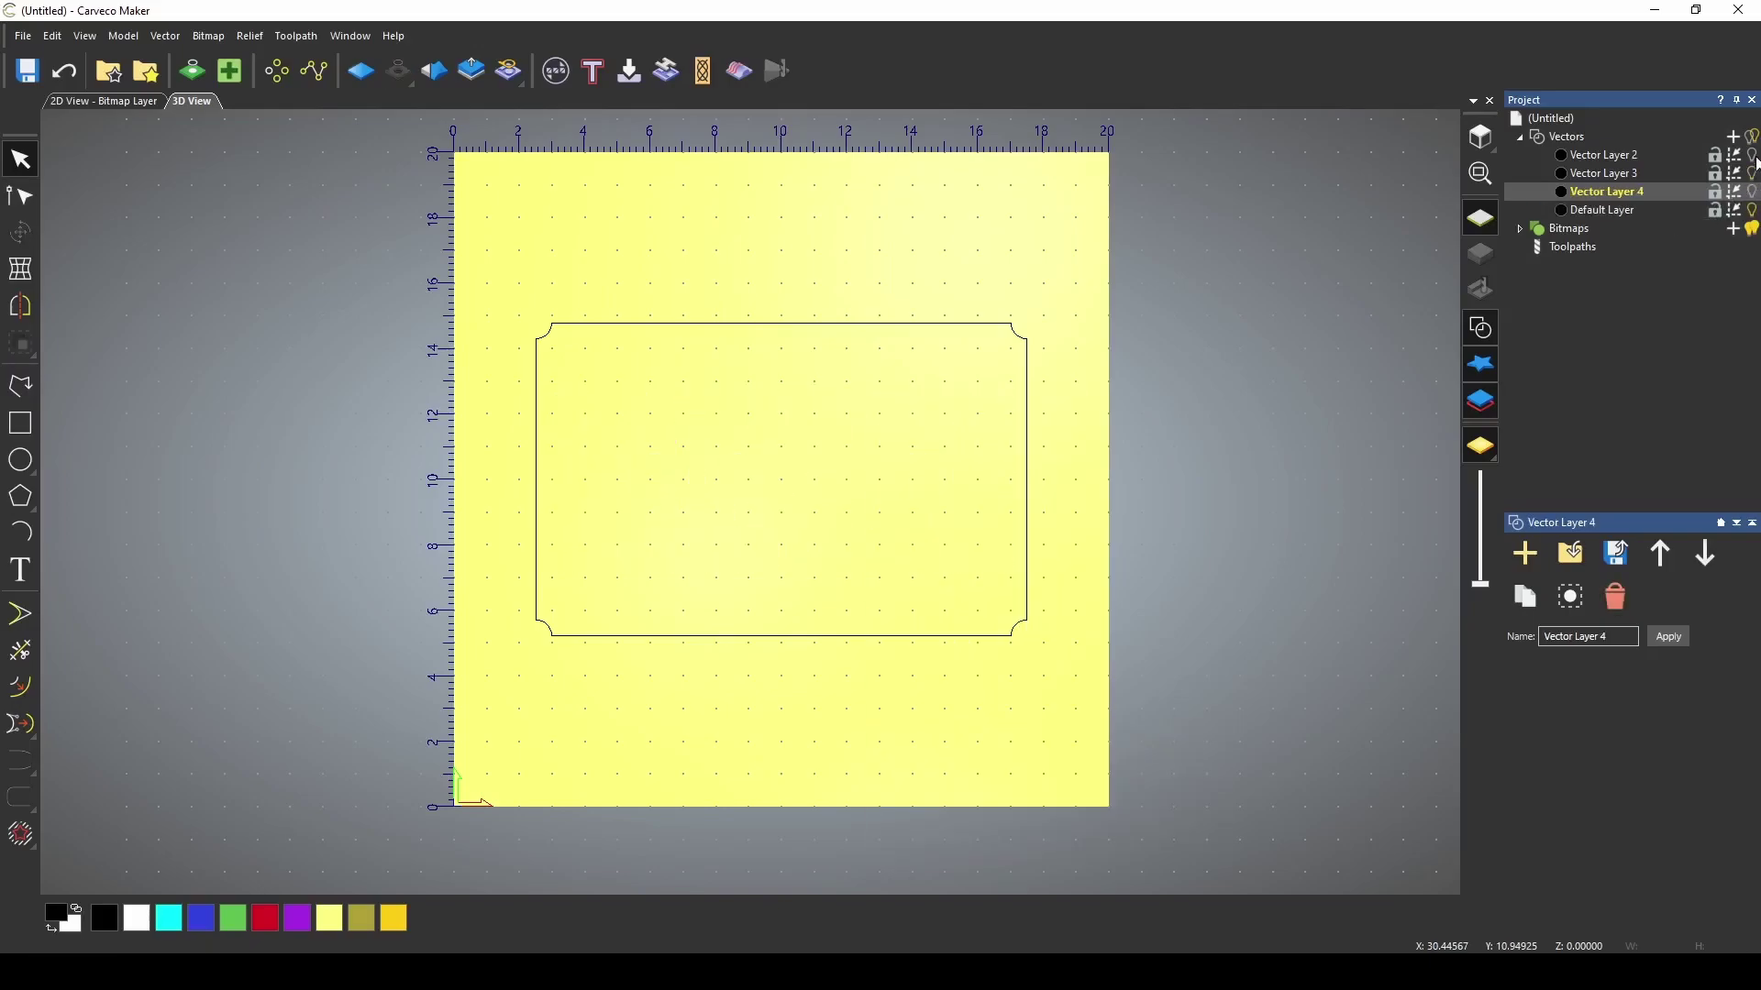
pyautogui.click(1751, 156)
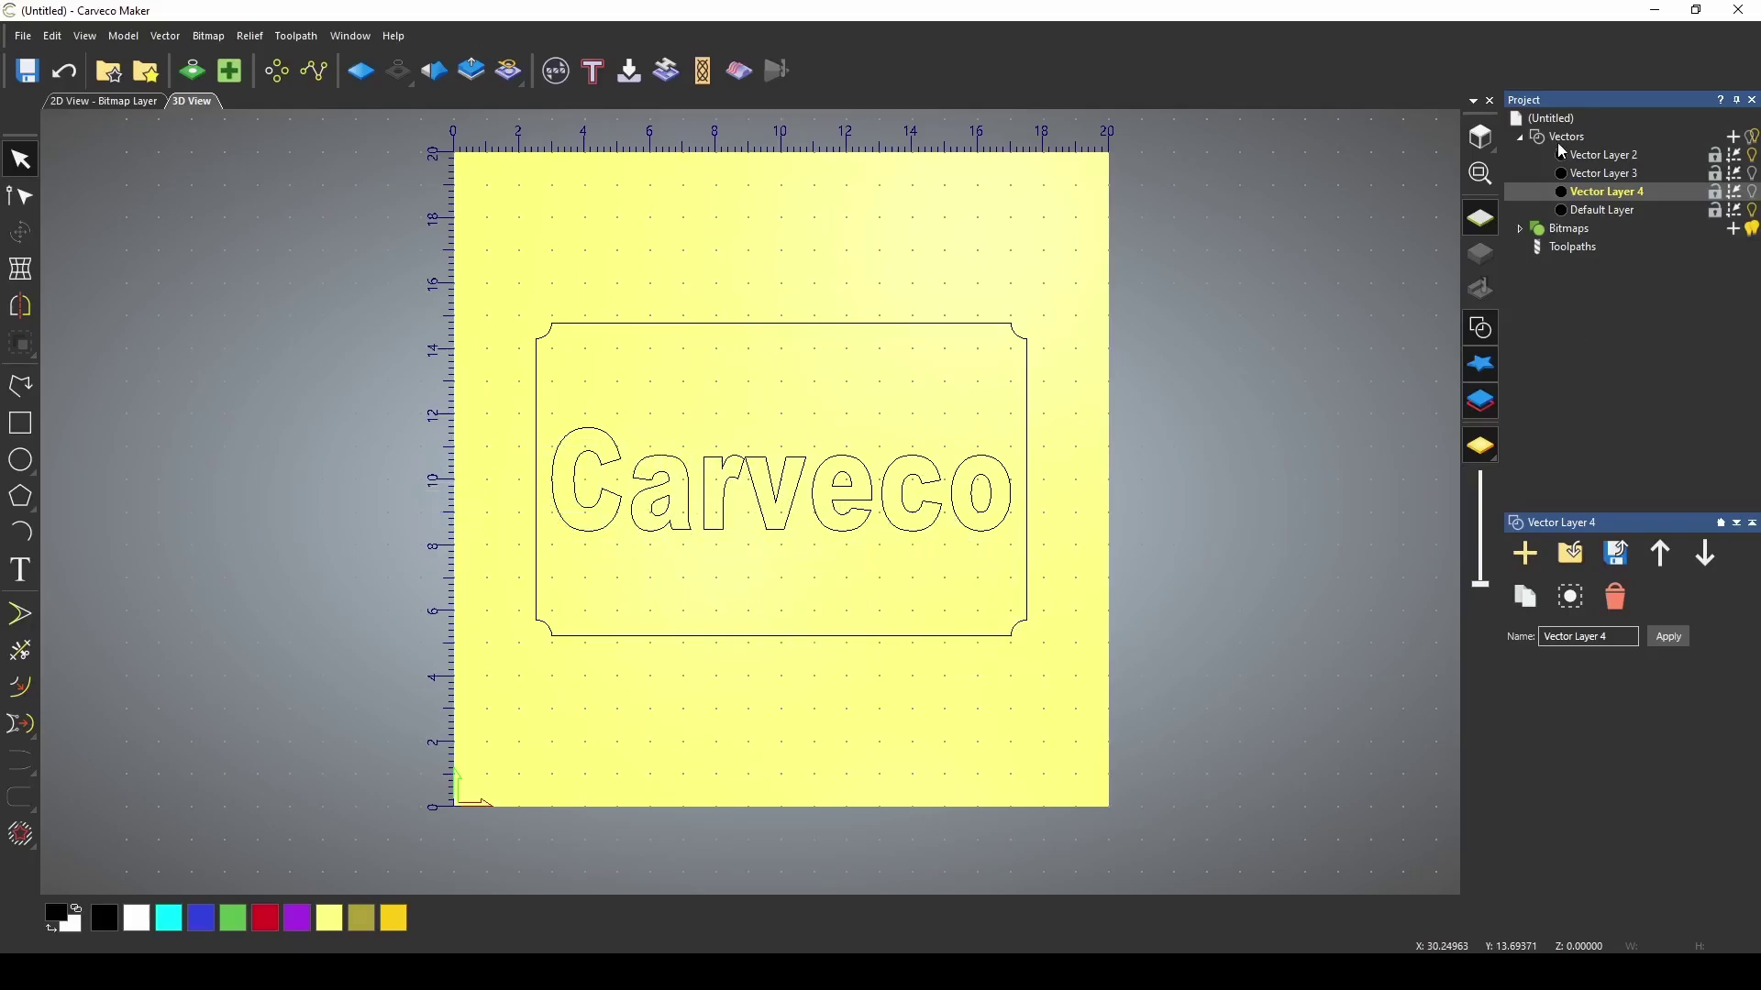
# - Start an area clearance toolpath on the panel border and confirm the material thickness
pyautogui.click(1556, 247)
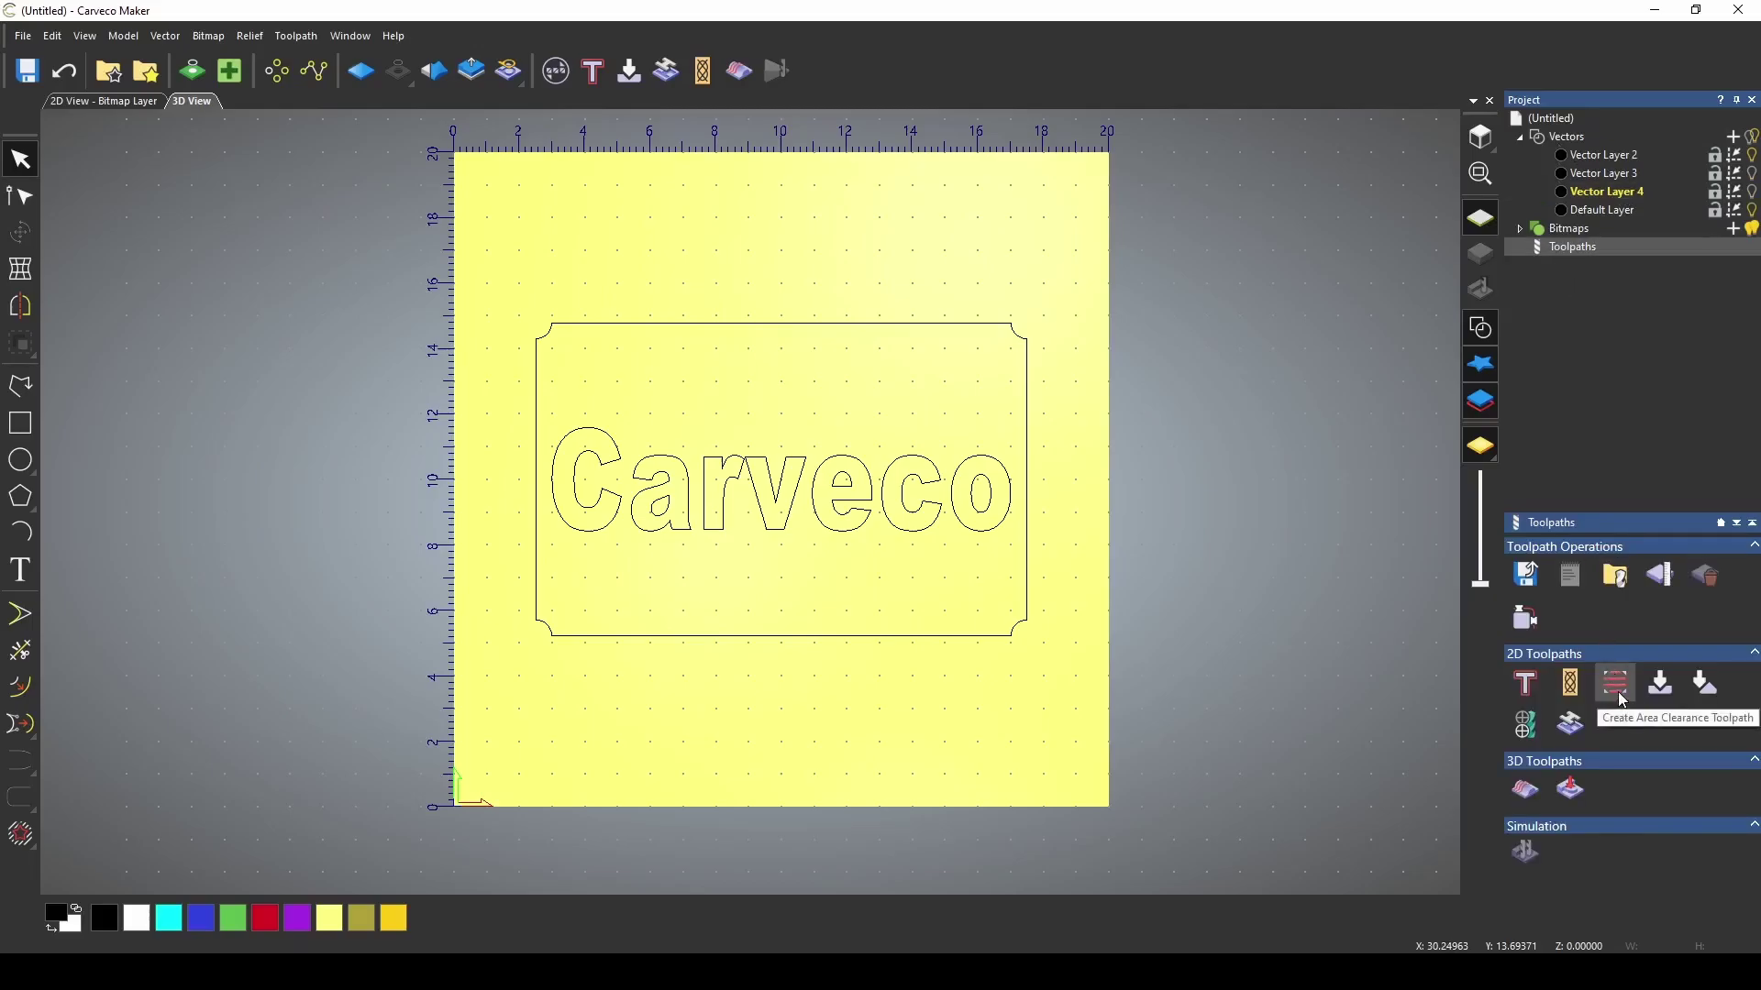
pyautogui.click(1619, 698)
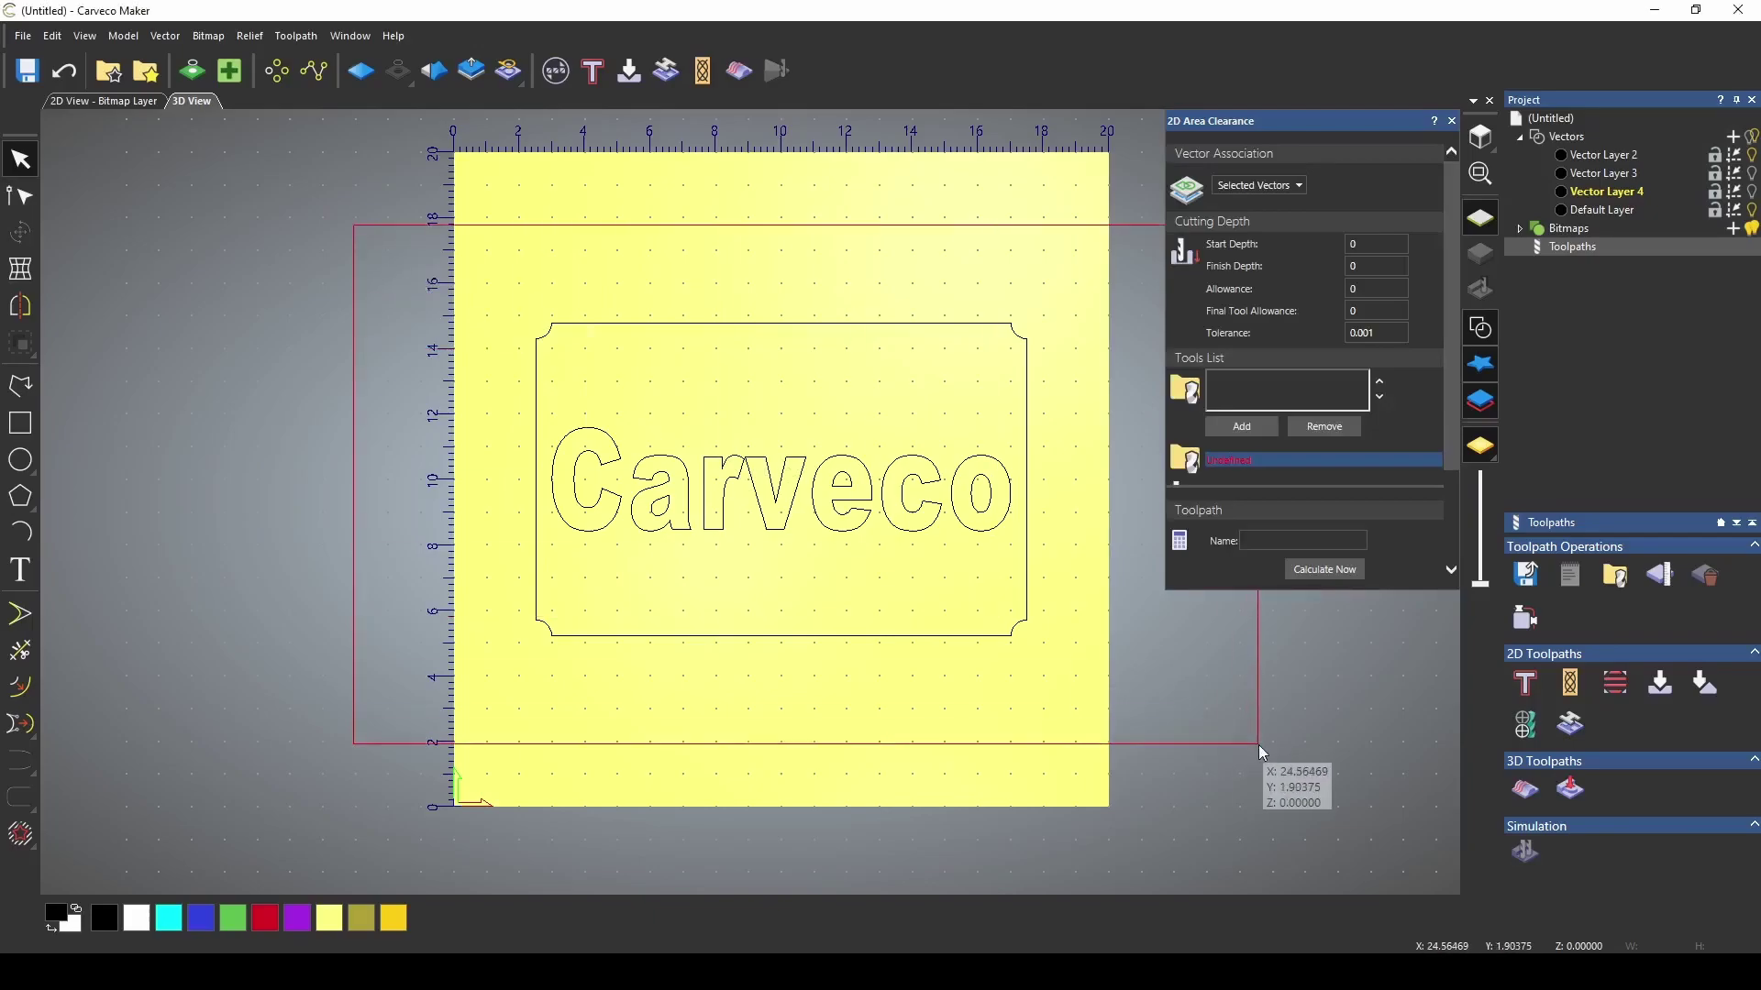
pyautogui.moveTo(366, 240); pyautogui.dragTo(1259, 744)
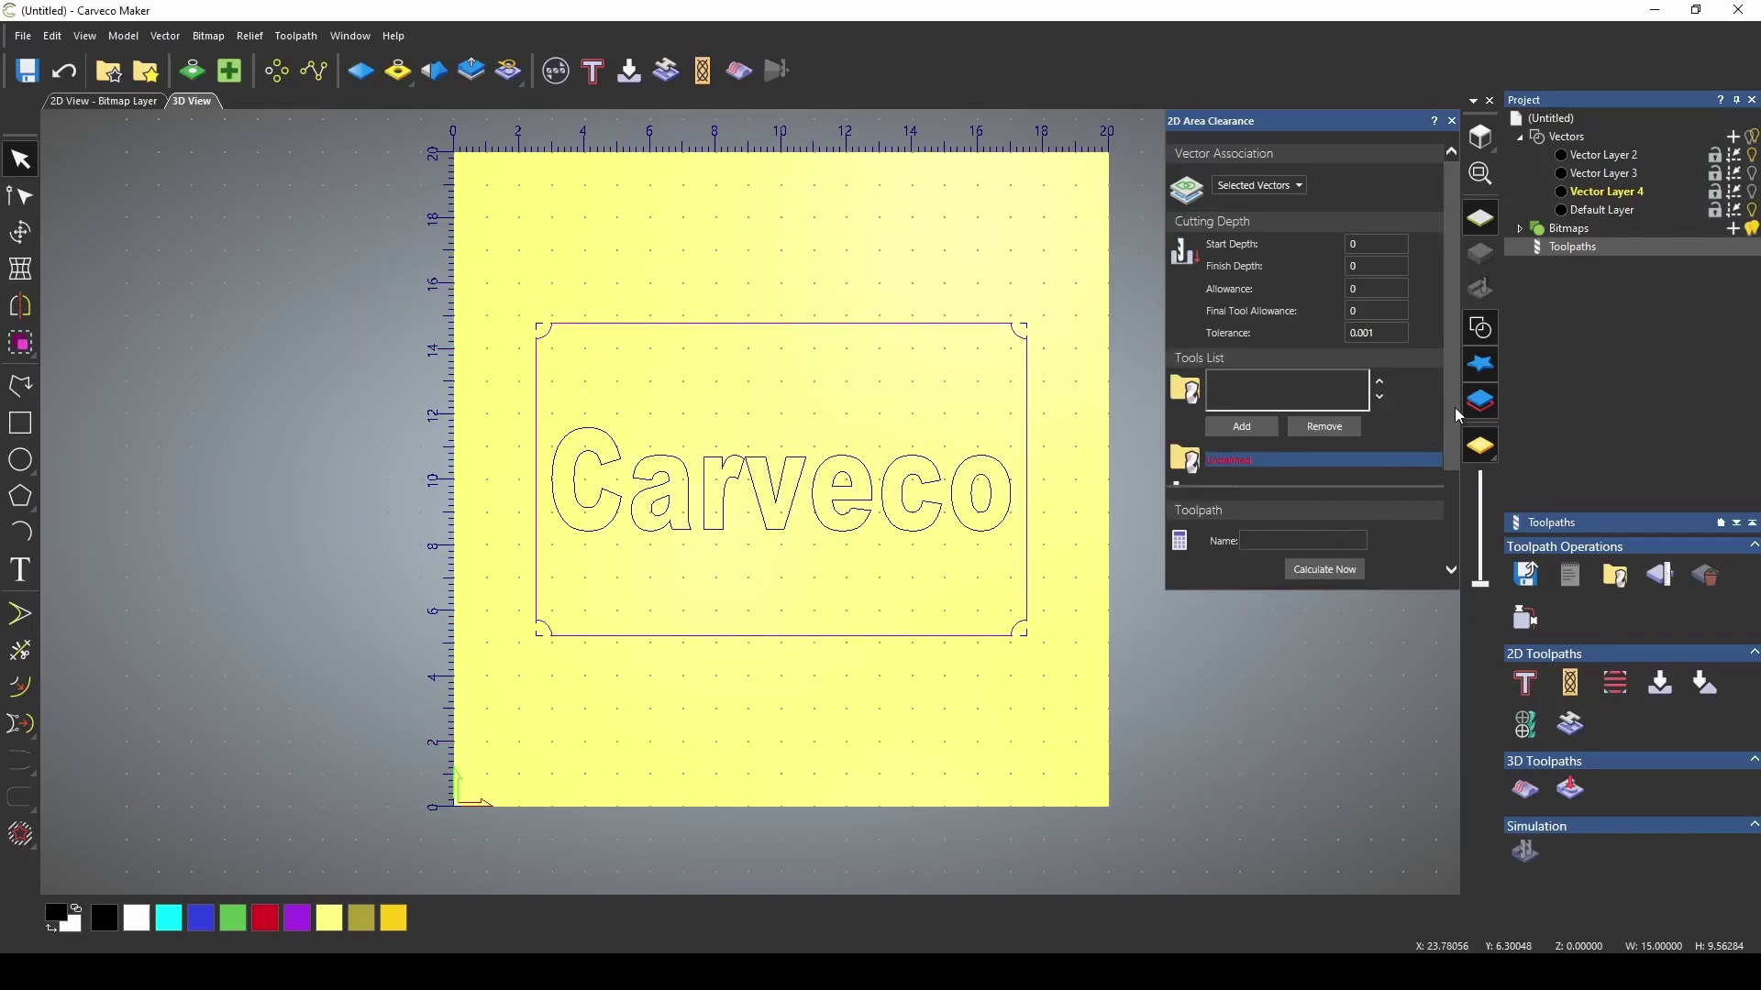
pyautogui.scroll(-3, 1454, 408)
pyautogui.click(1417, 473)
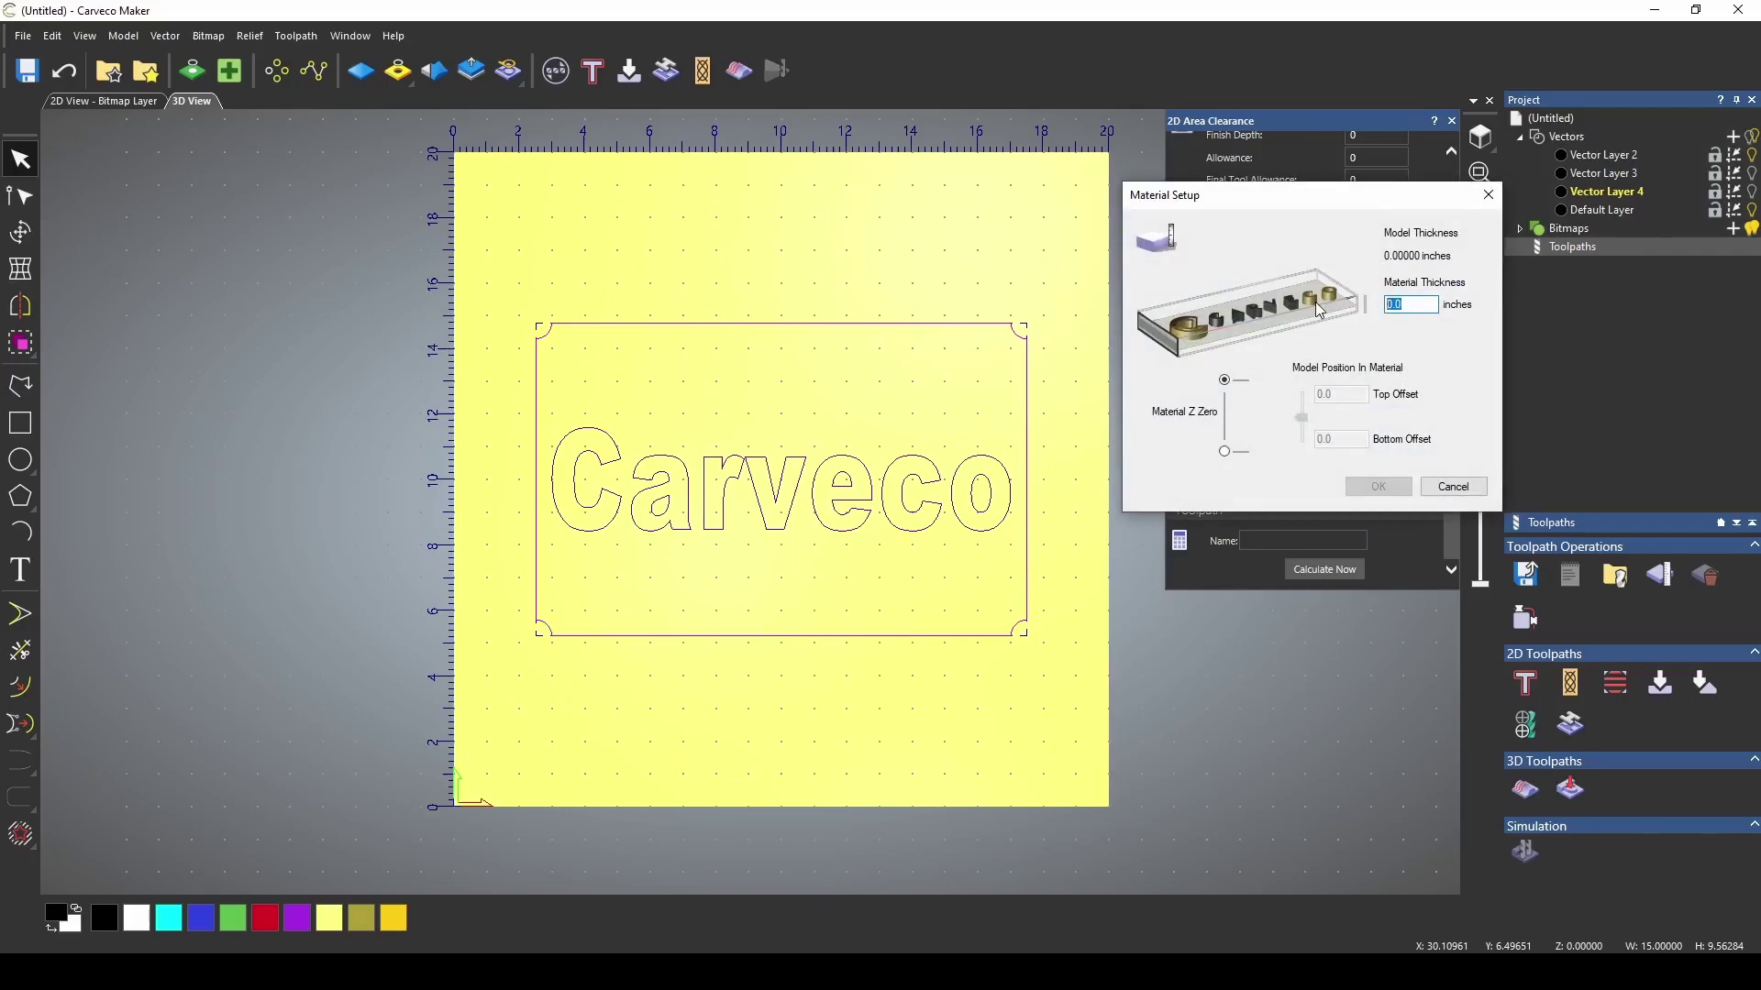
pyautogui.write('1')
pyautogui.click(1378, 486)
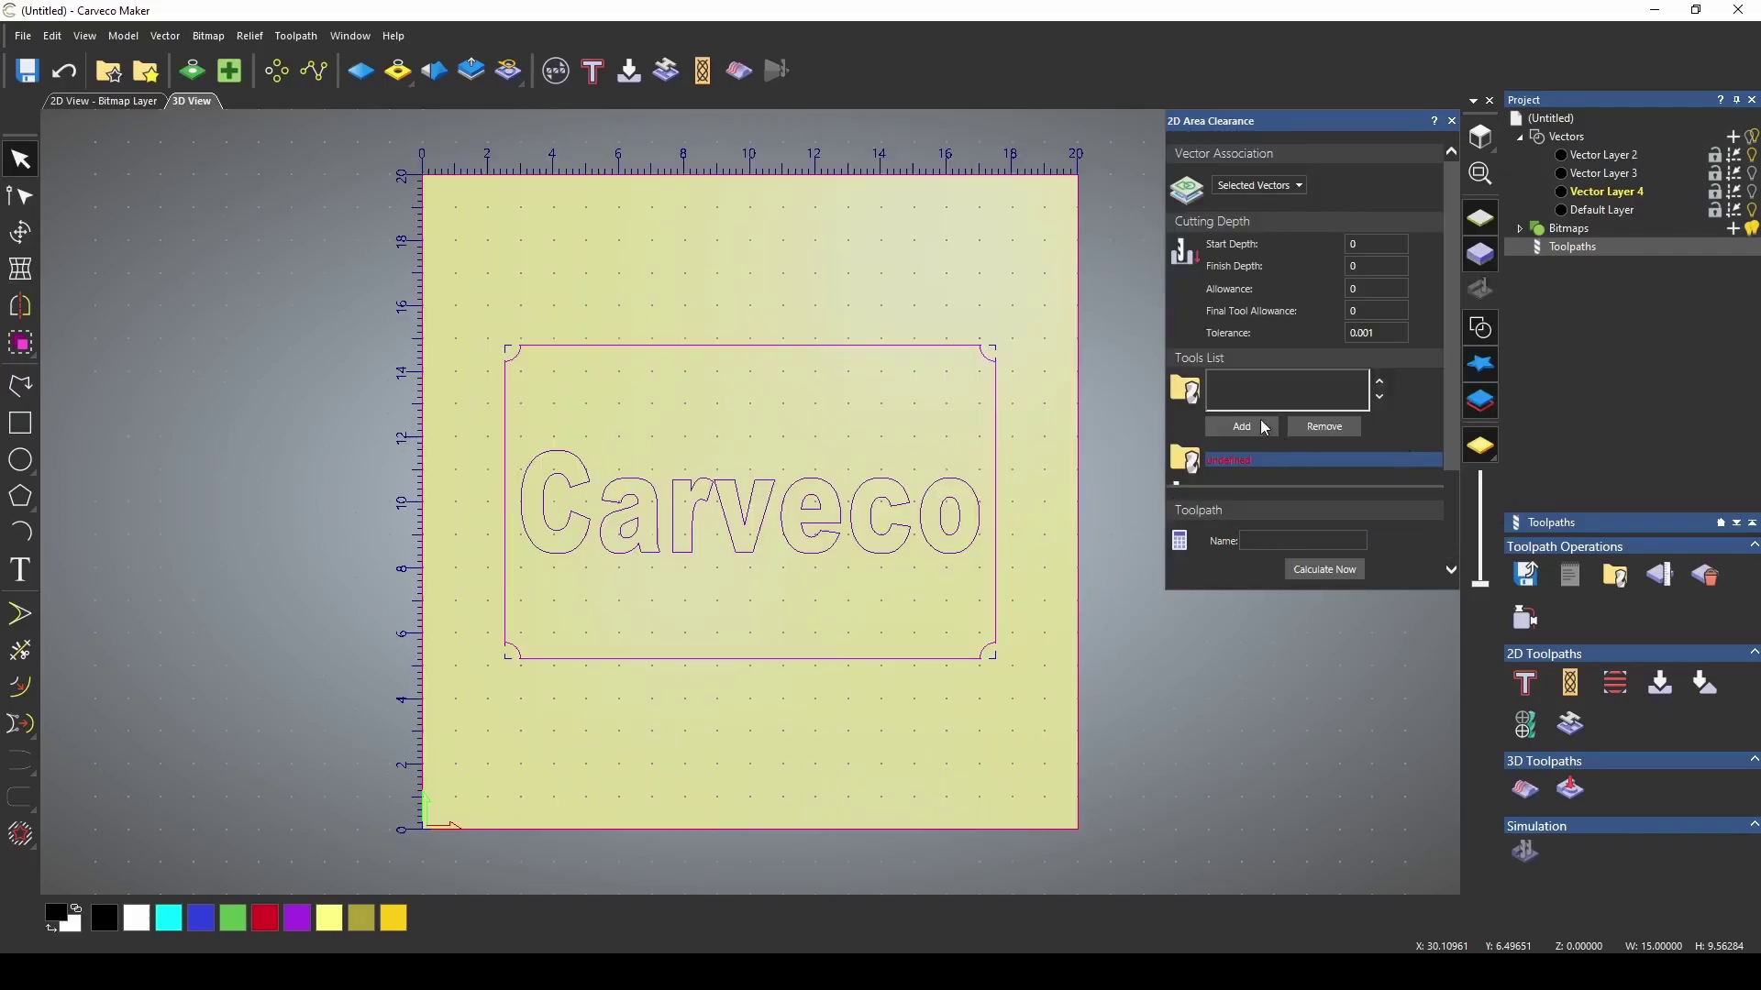
# - Add the 1/4 Downcut EM and 1/32 TBN tools from the tool database
pyautogui.click(1245, 423)
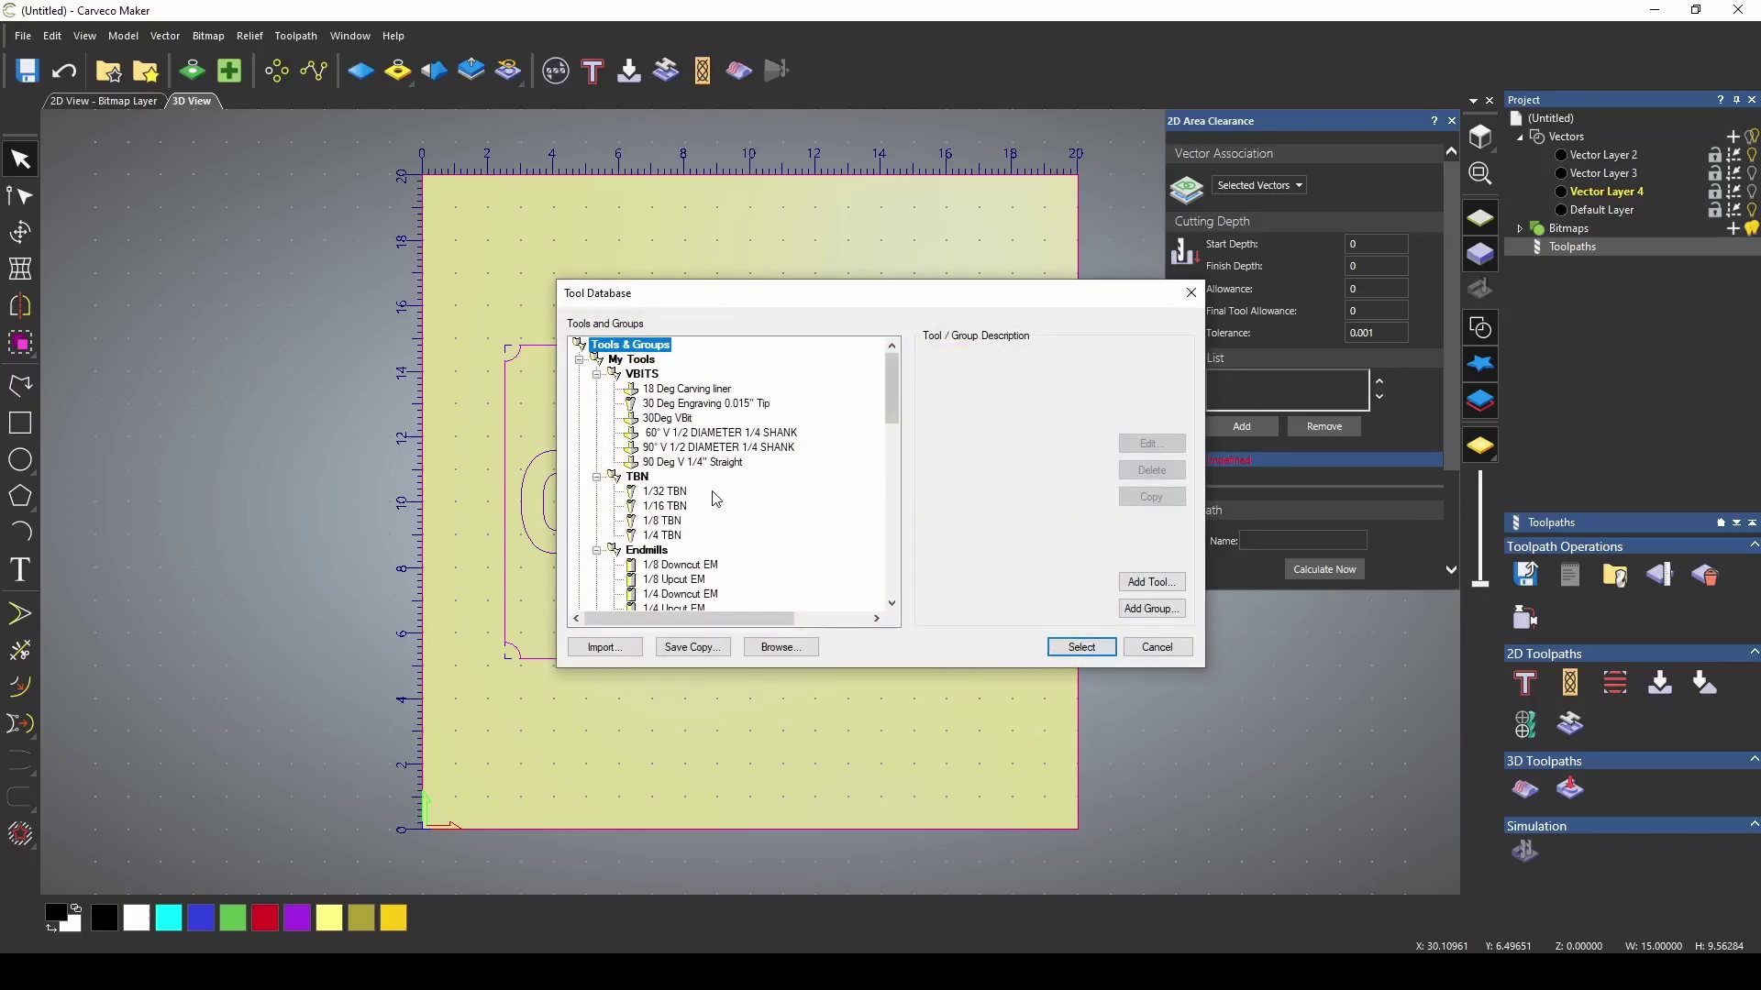
pyautogui.scroll(-1, 686, 542)
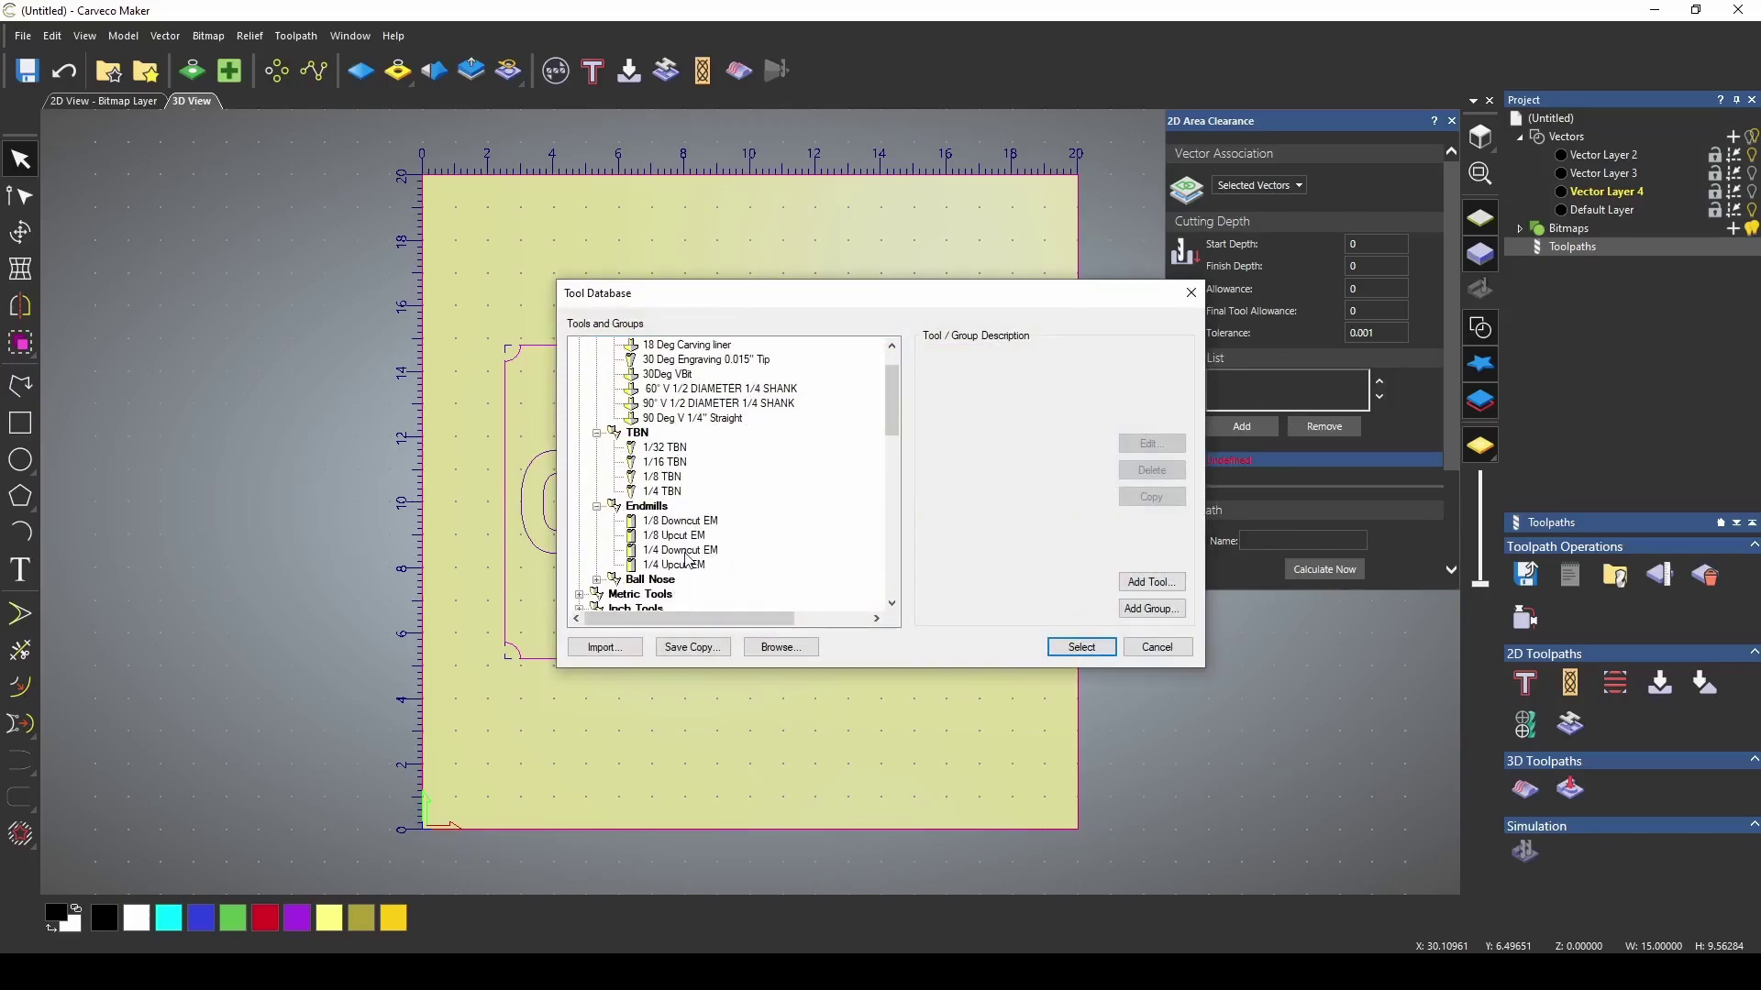
pyautogui.click(681, 550)
pyautogui.click(1082, 646)
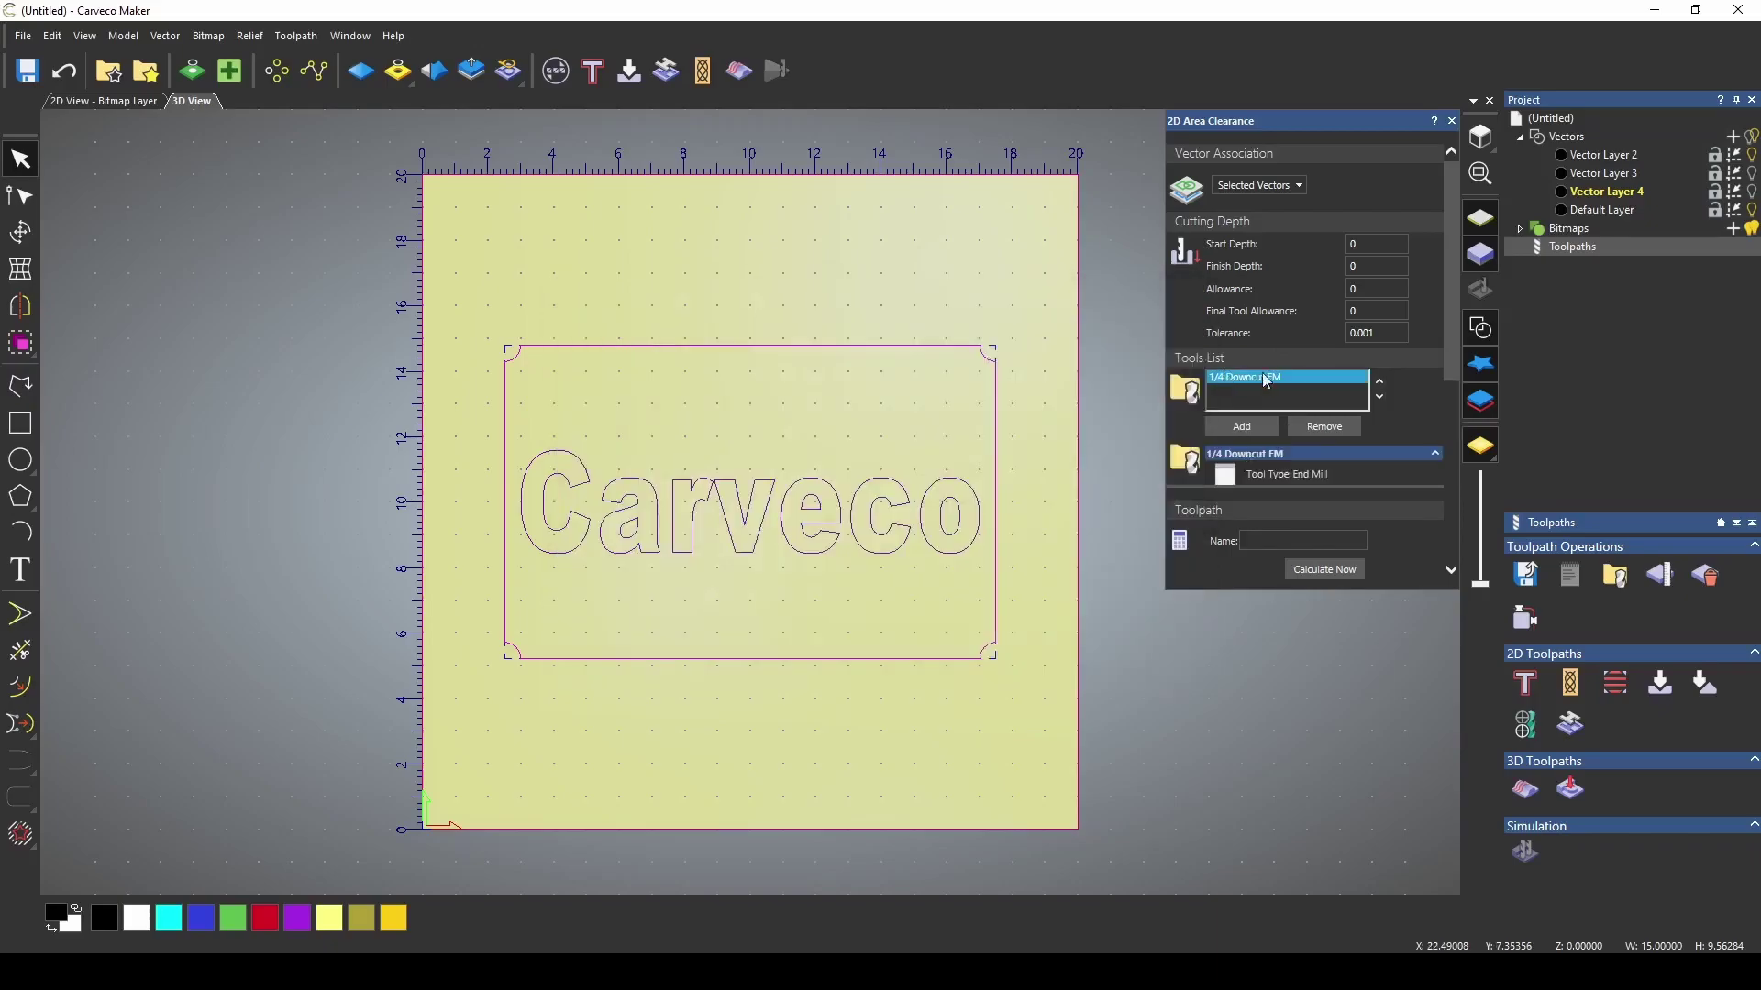
pyautogui.click(1258, 423)
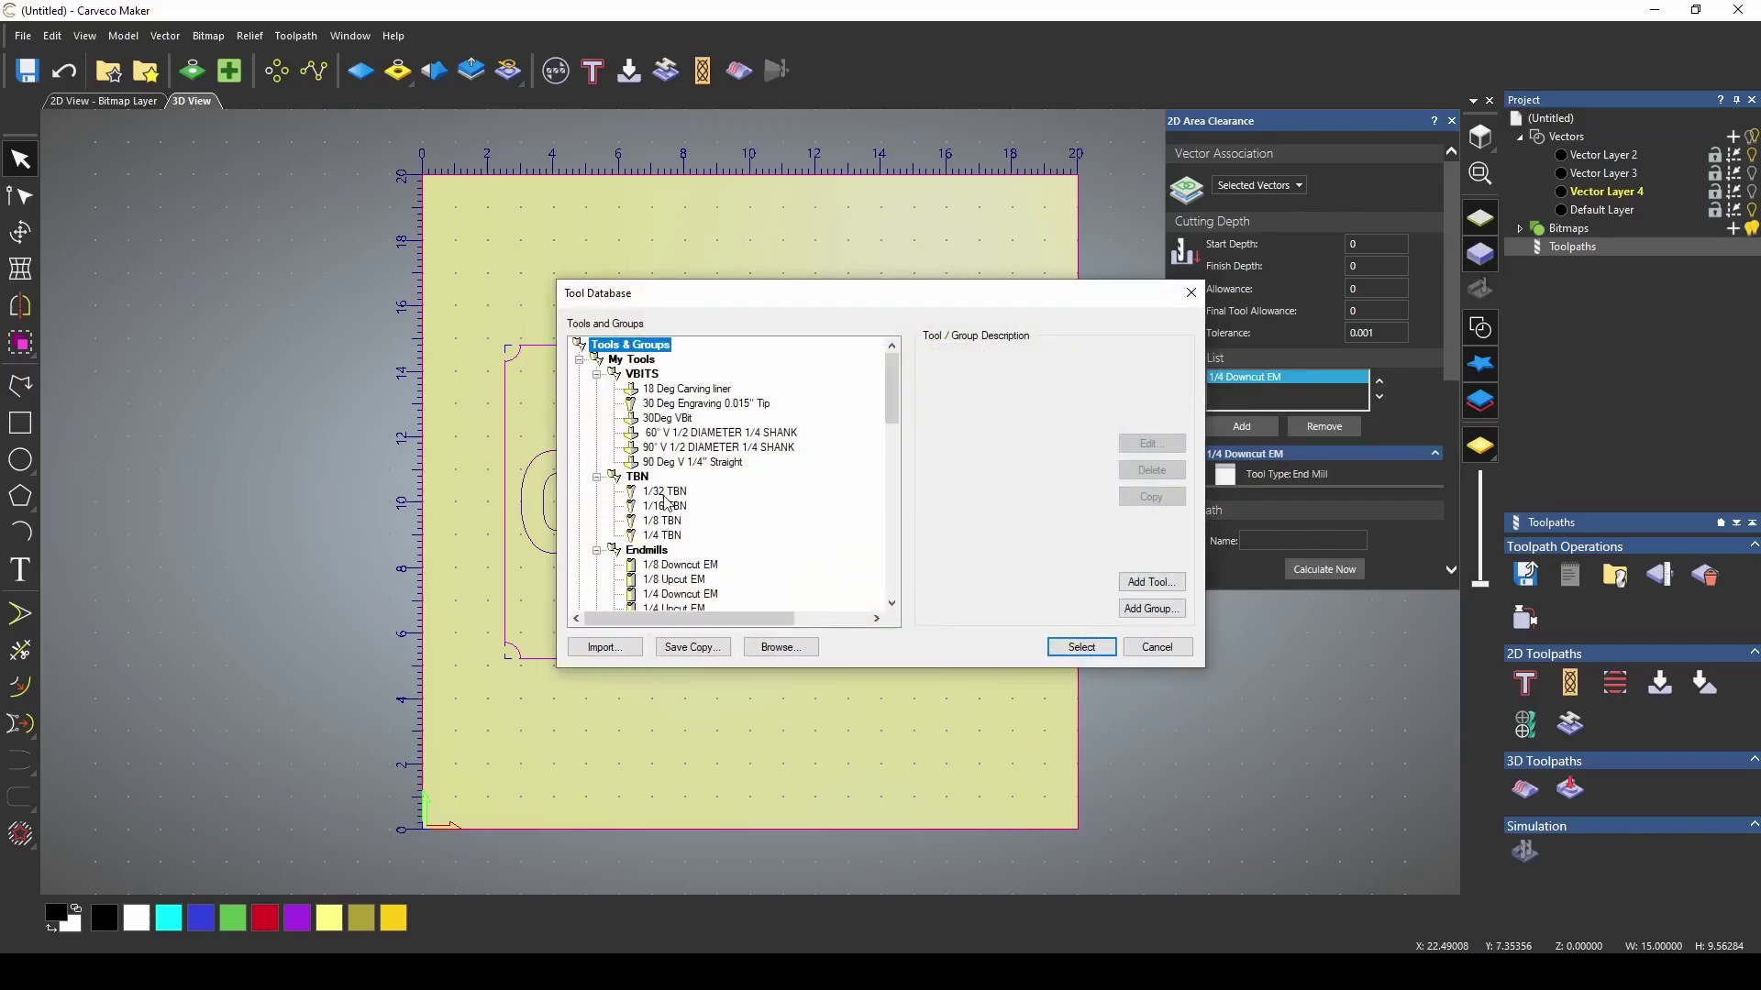
pyautogui.click(664, 491)
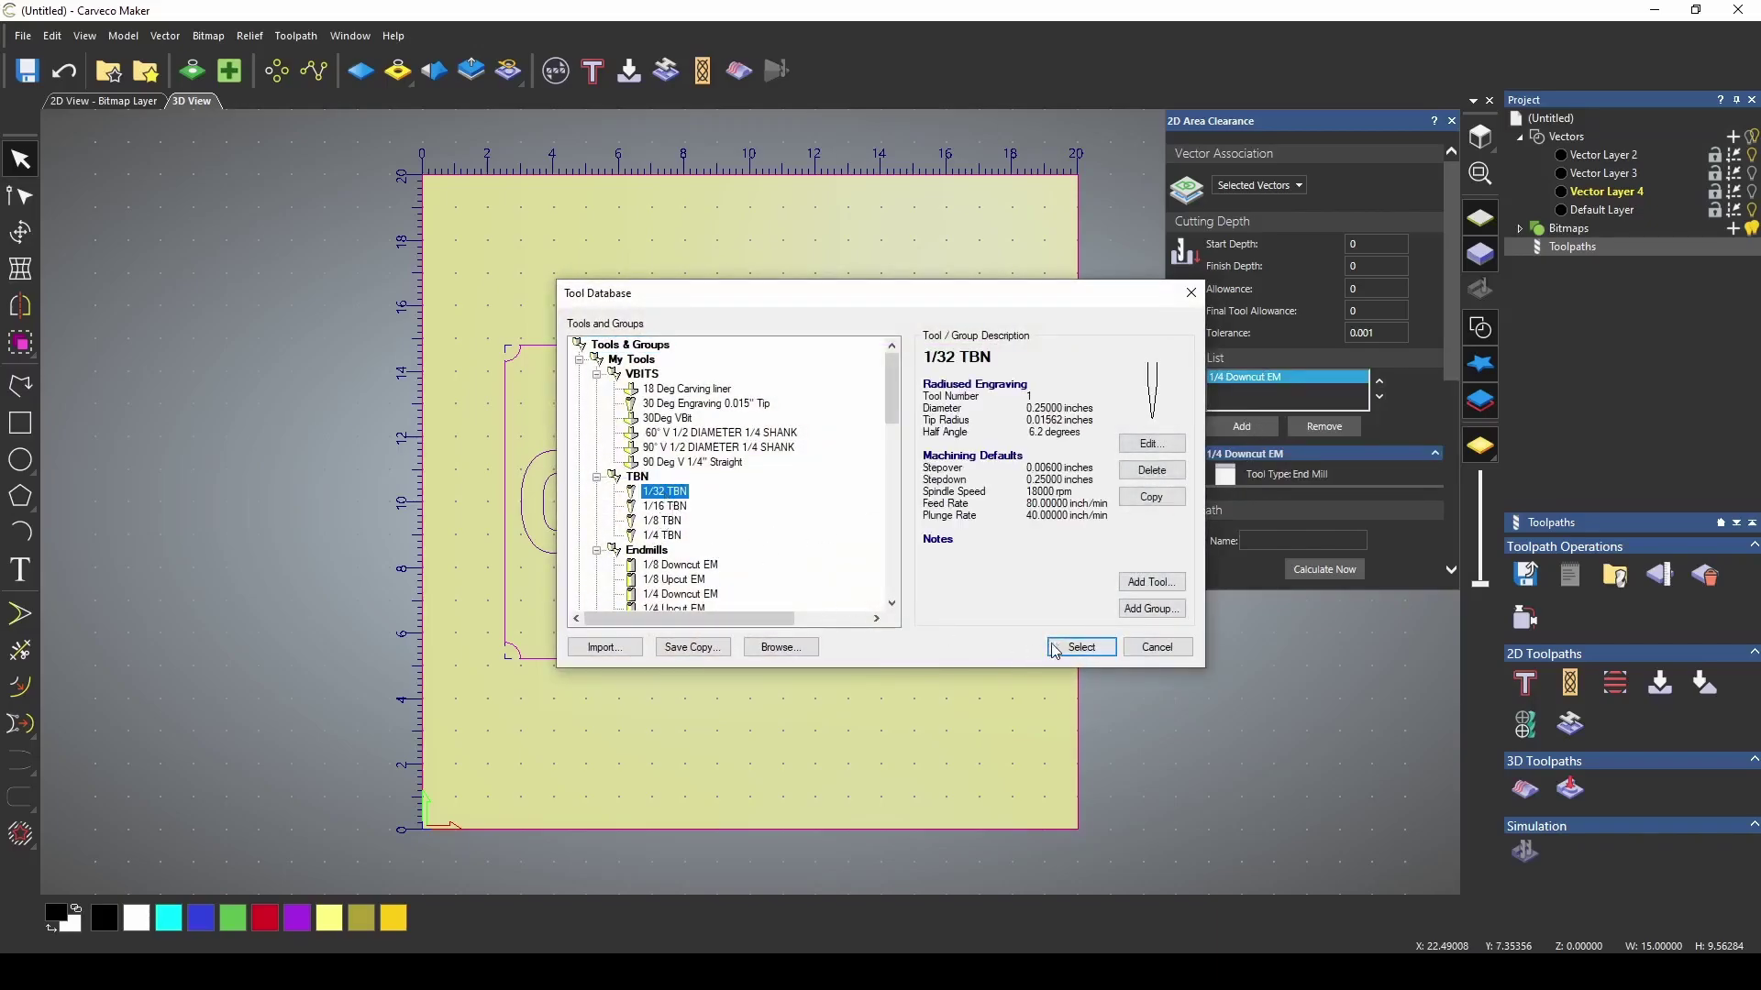
pyautogui.click(1082, 647)
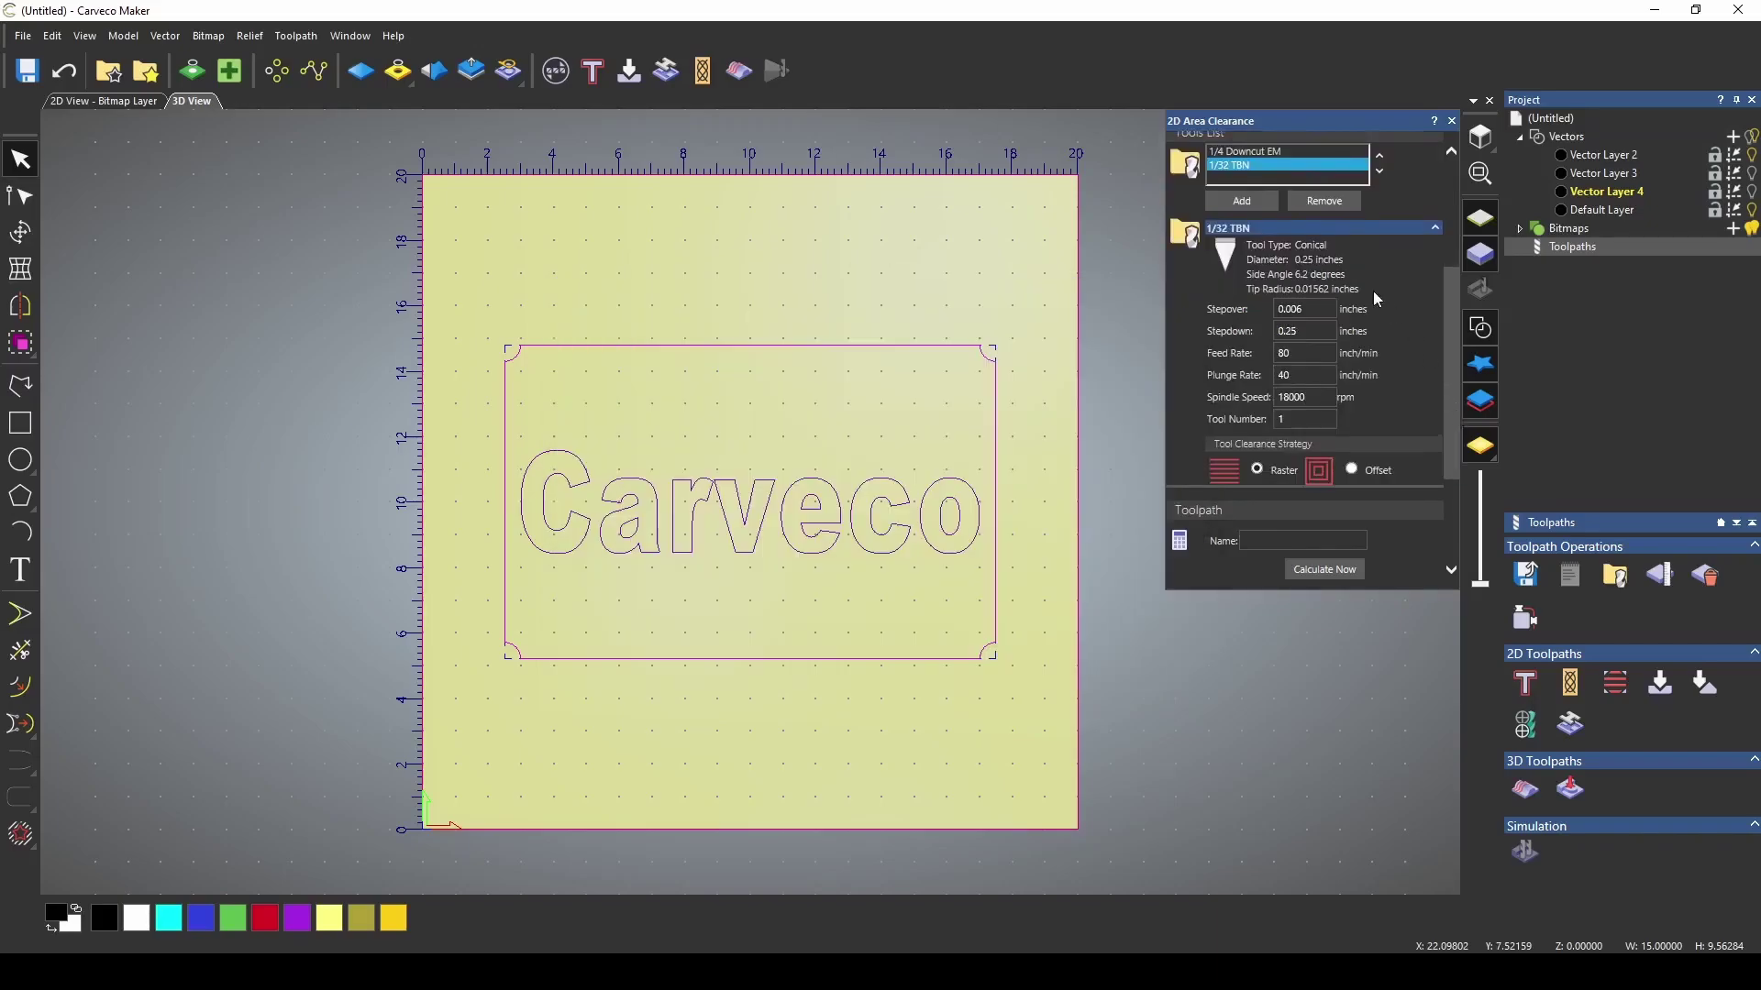
# - Set the 1/4 Downcut EM to offset clearing with ramping moves
pyautogui.click(1257, 153)
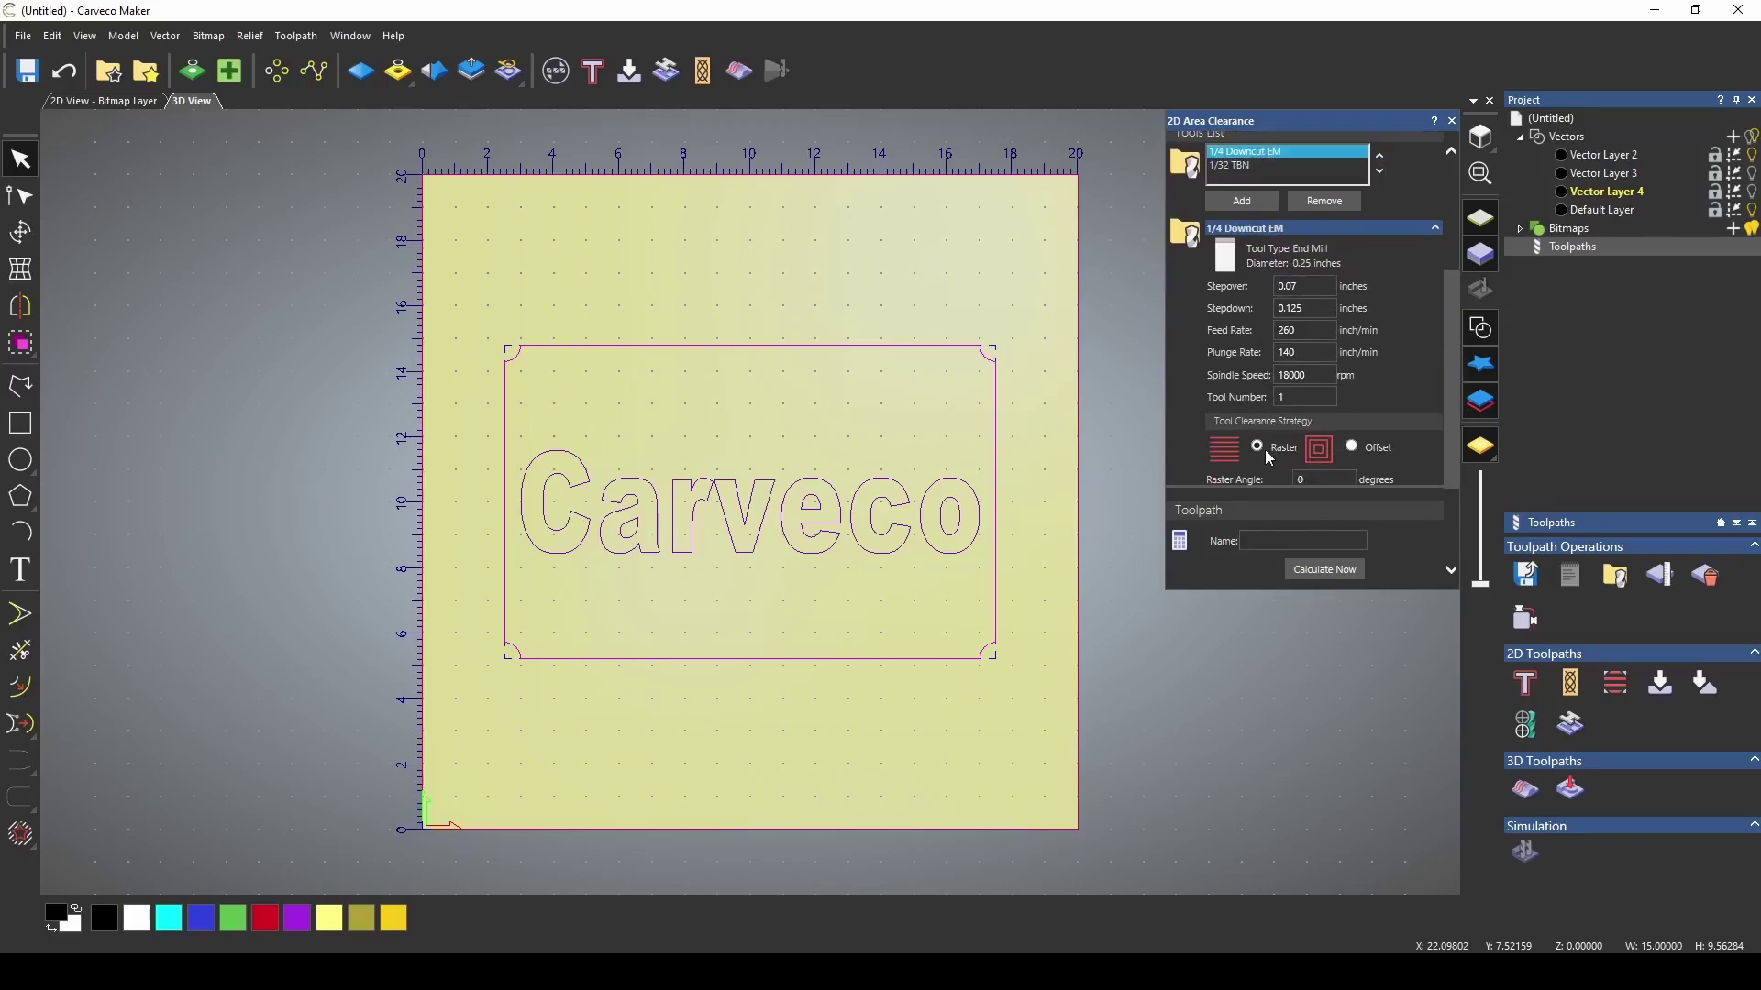
pyautogui.scroll(-2, 1269, 461)
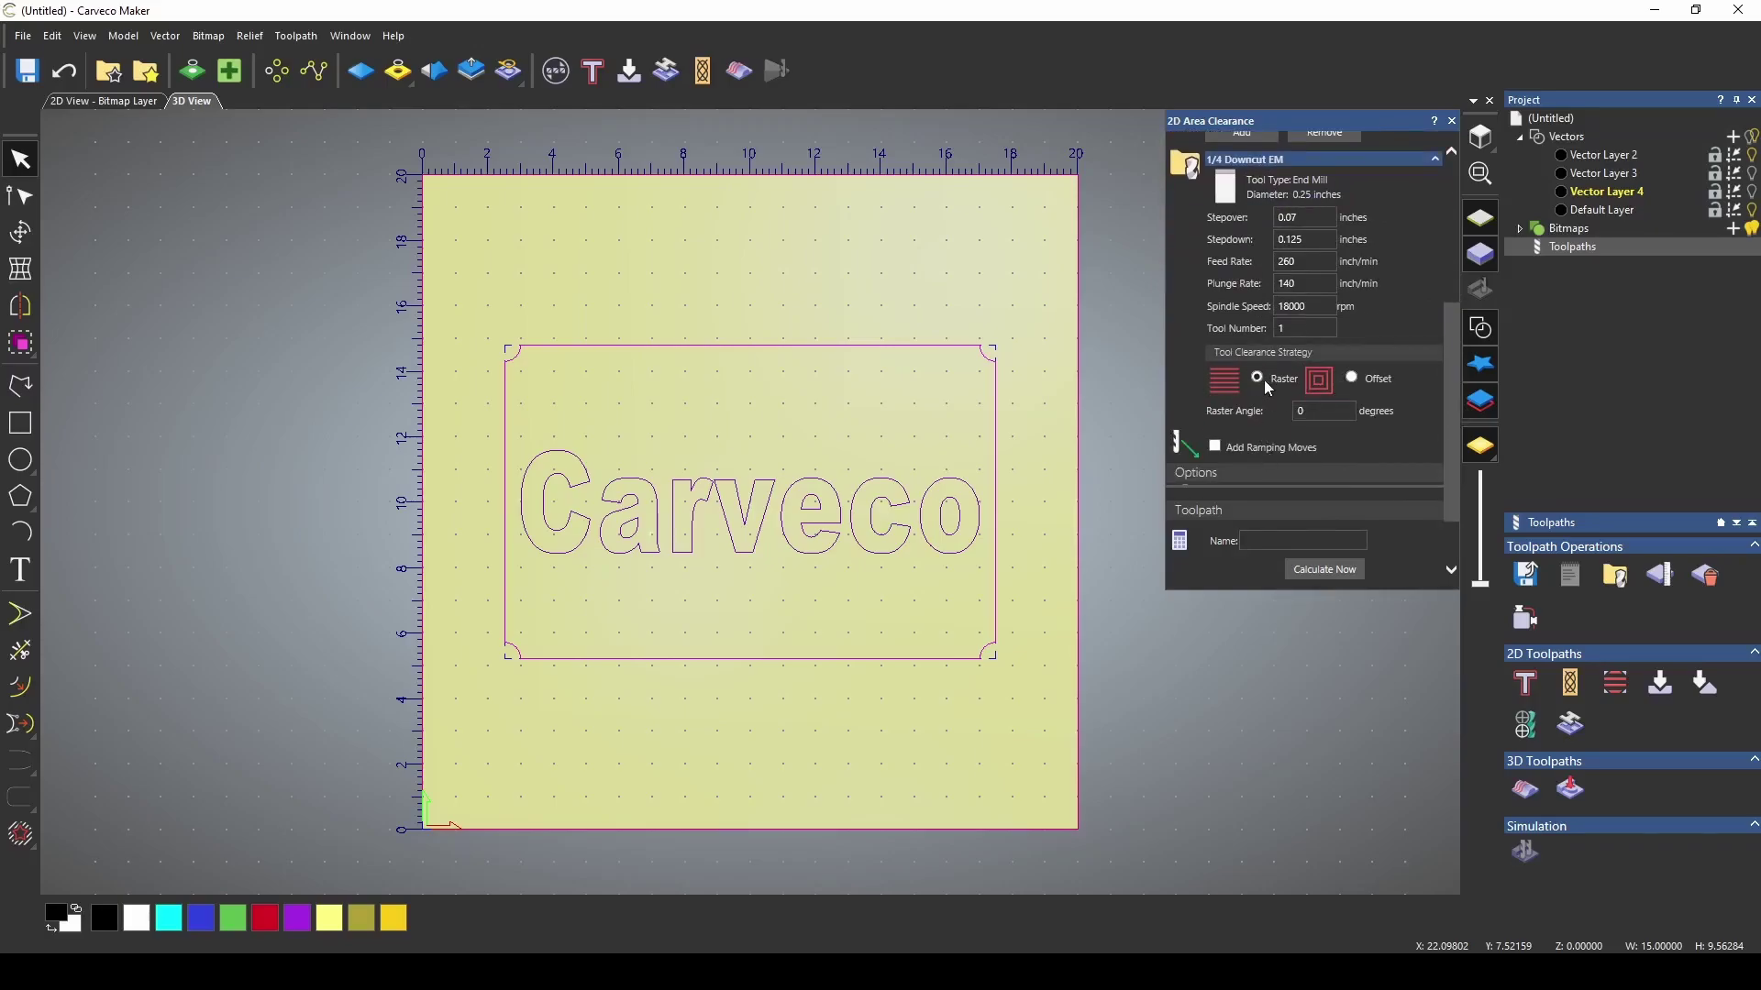
pyautogui.click(1354, 379)
pyautogui.scroll(-2, 1353, 383)
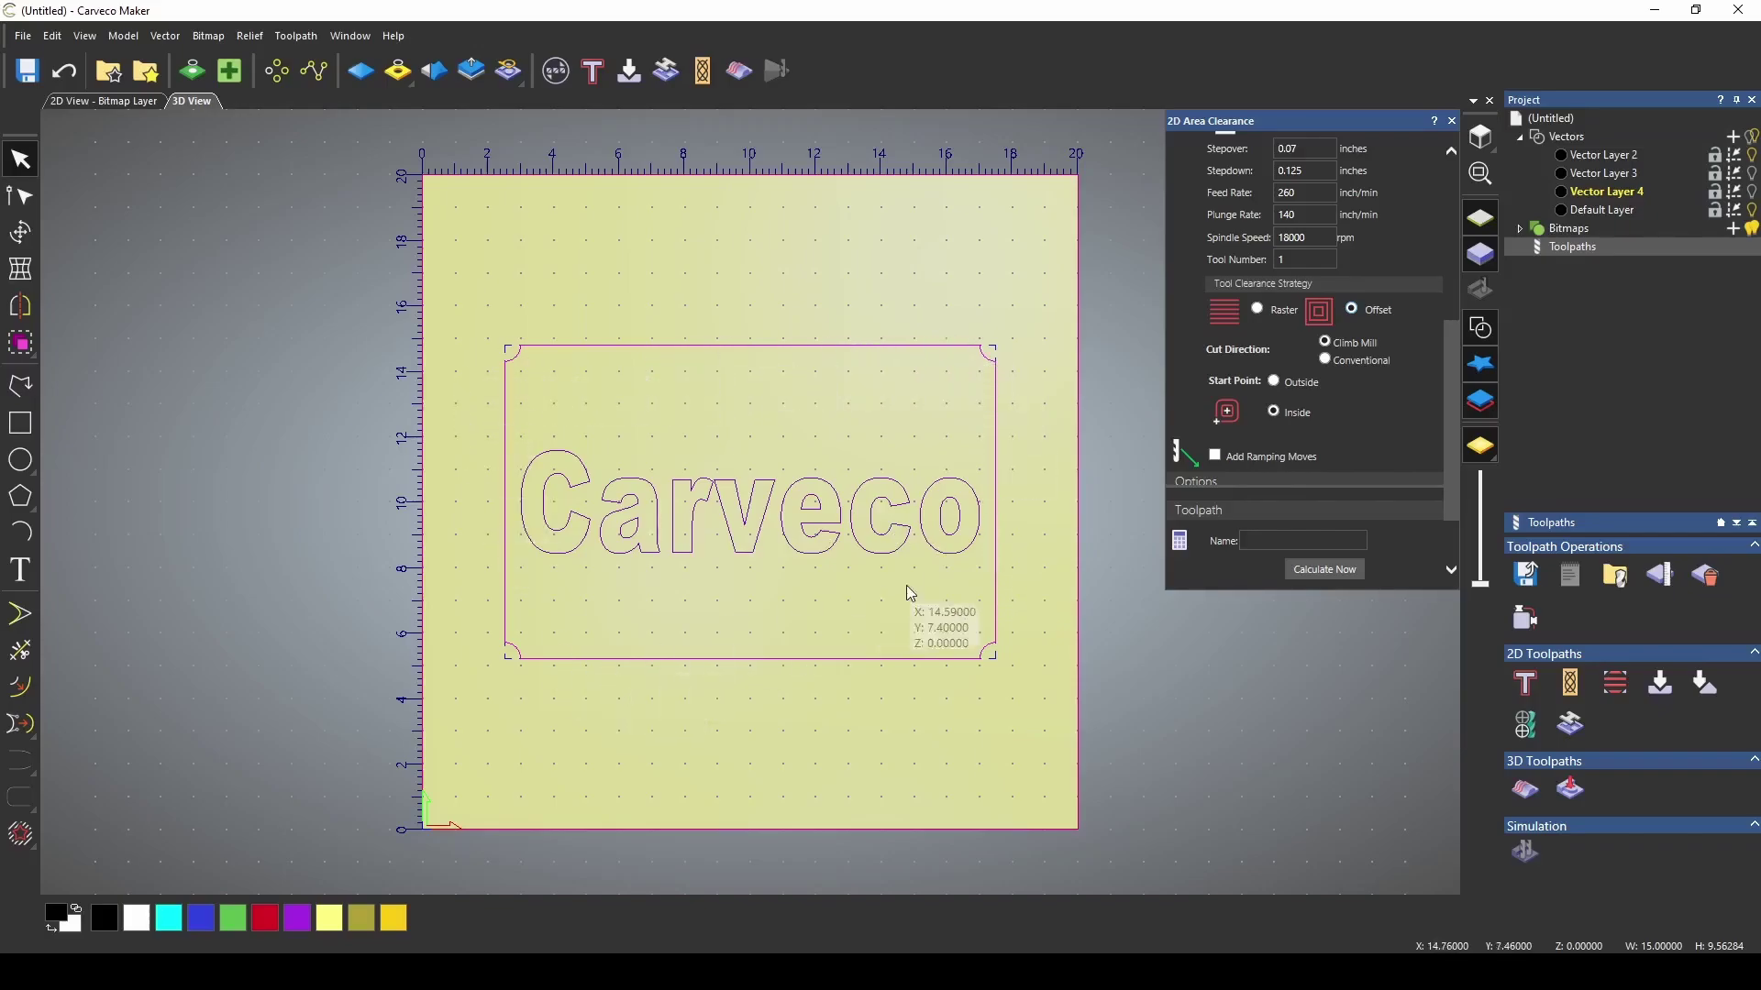
pyautogui.scroll(-1, 1309, 408)
pyautogui.click(1214, 433)
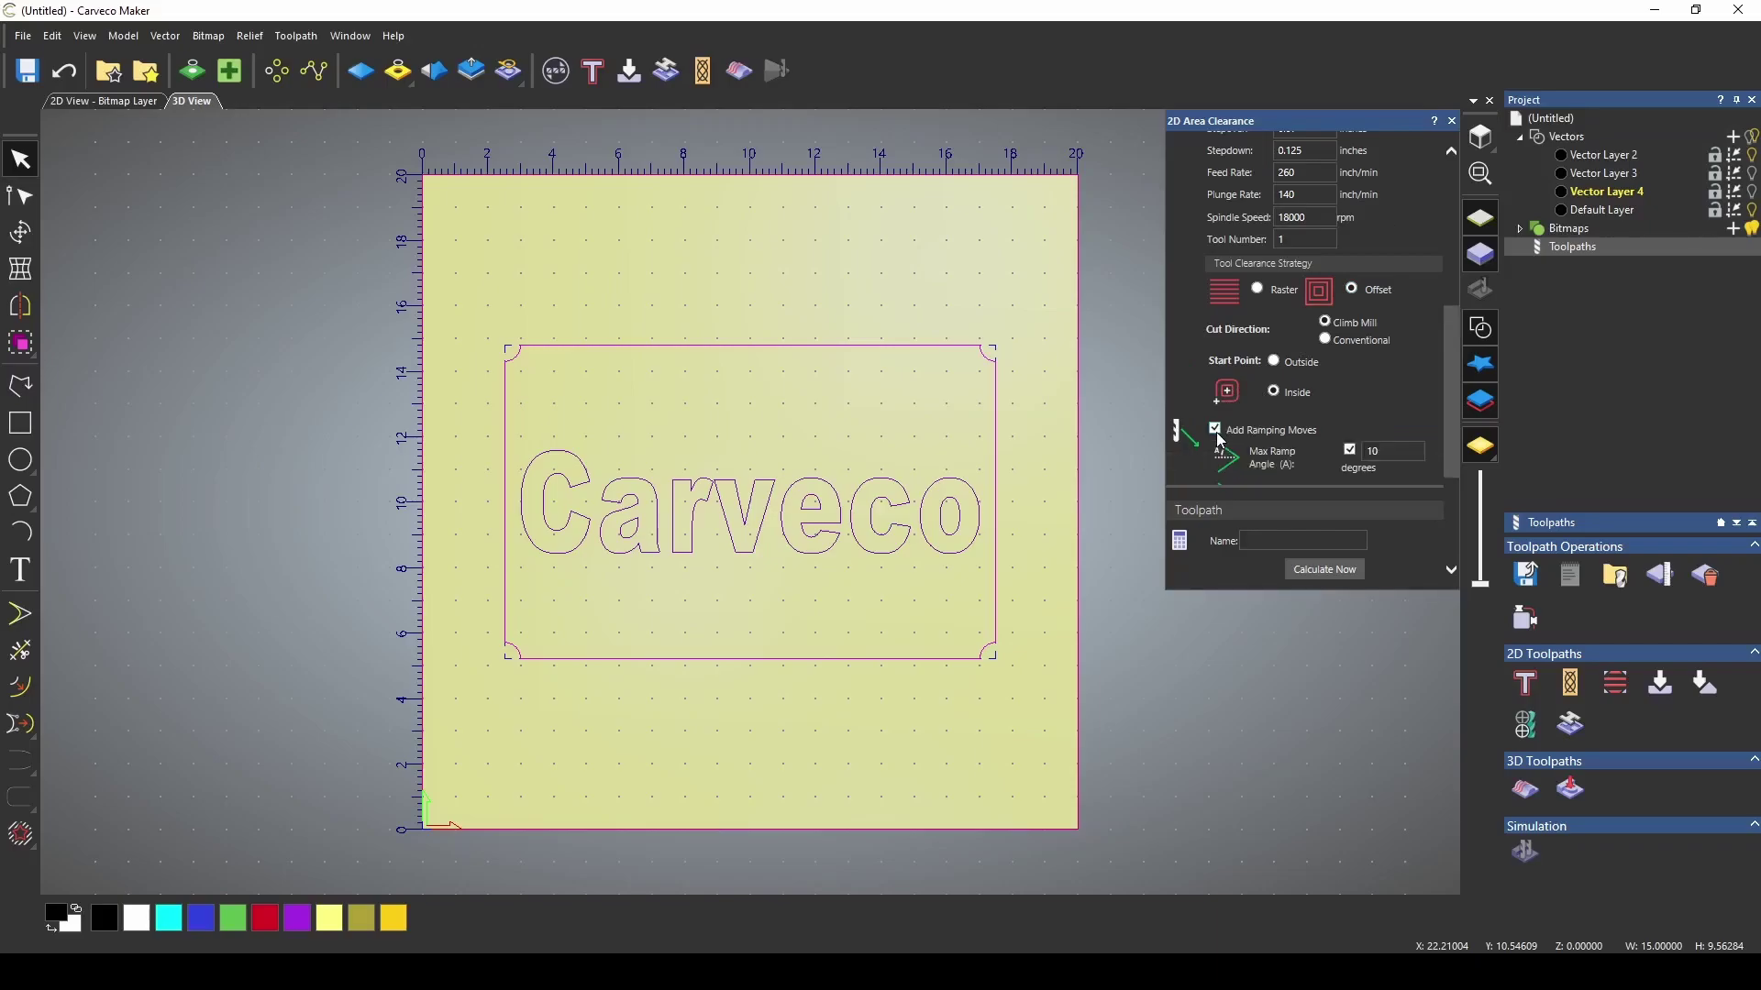
pyautogui.scroll(3, 1307, 345)
pyautogui.scroll(2, 1384, 286)
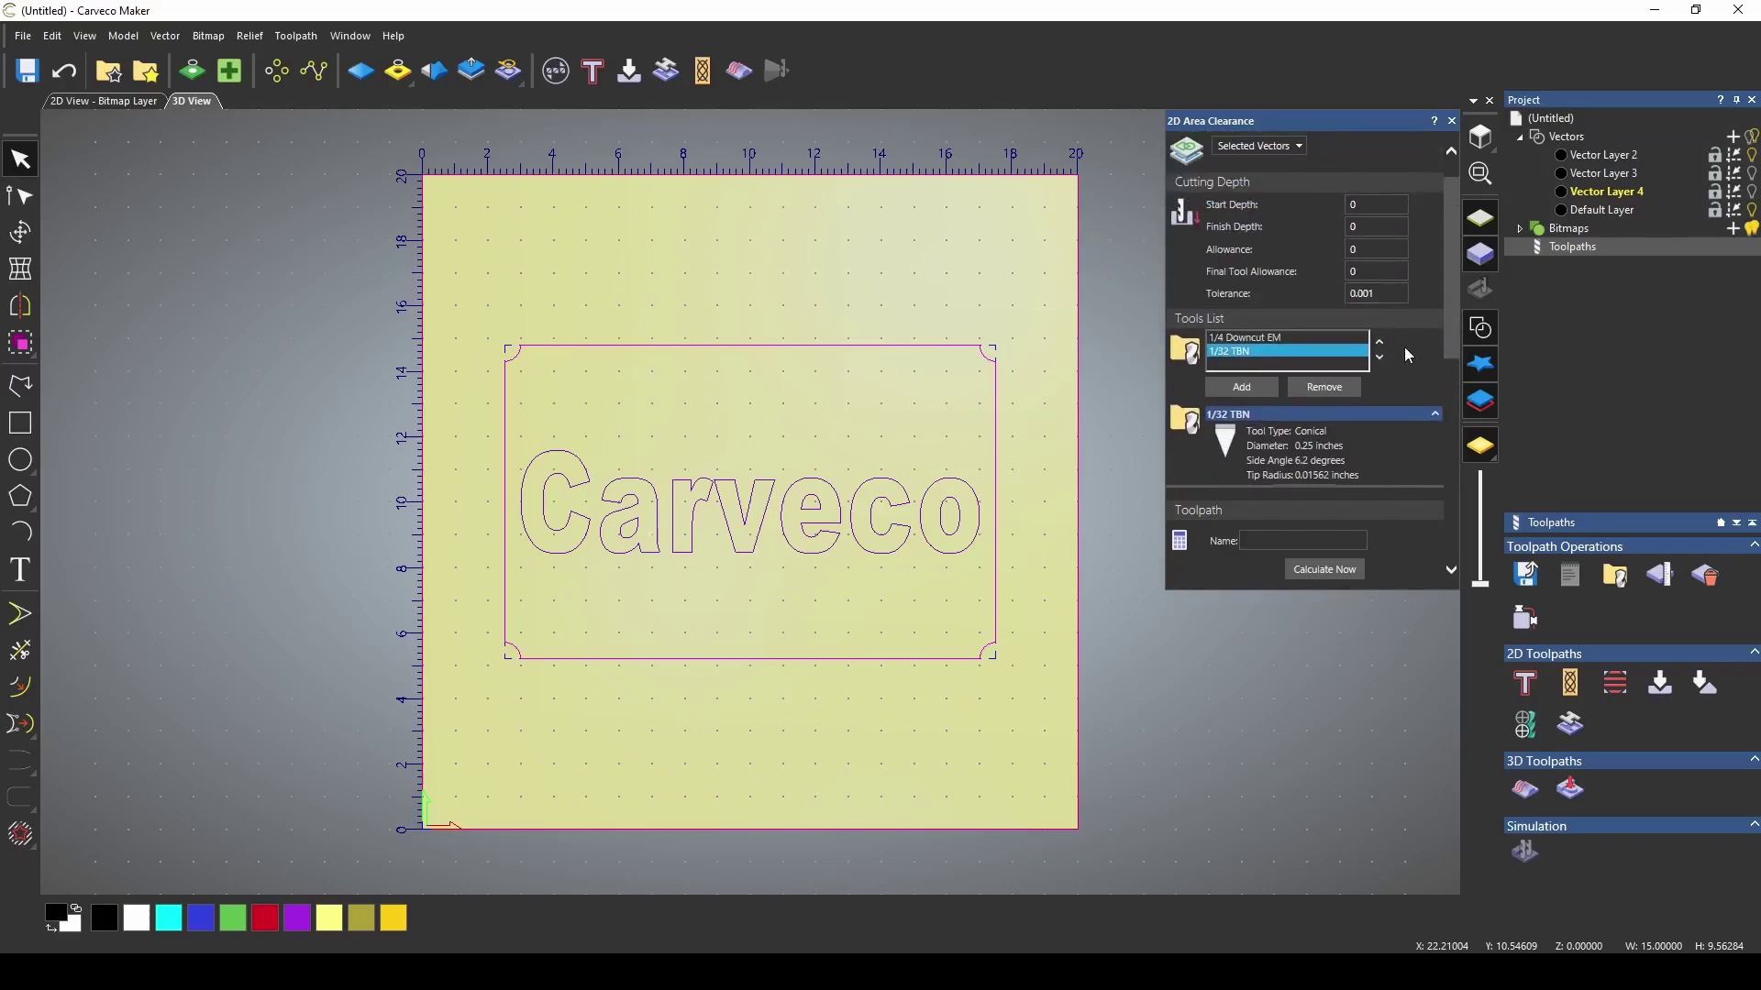
pyautogui.scroll(-3, 1407, 351)
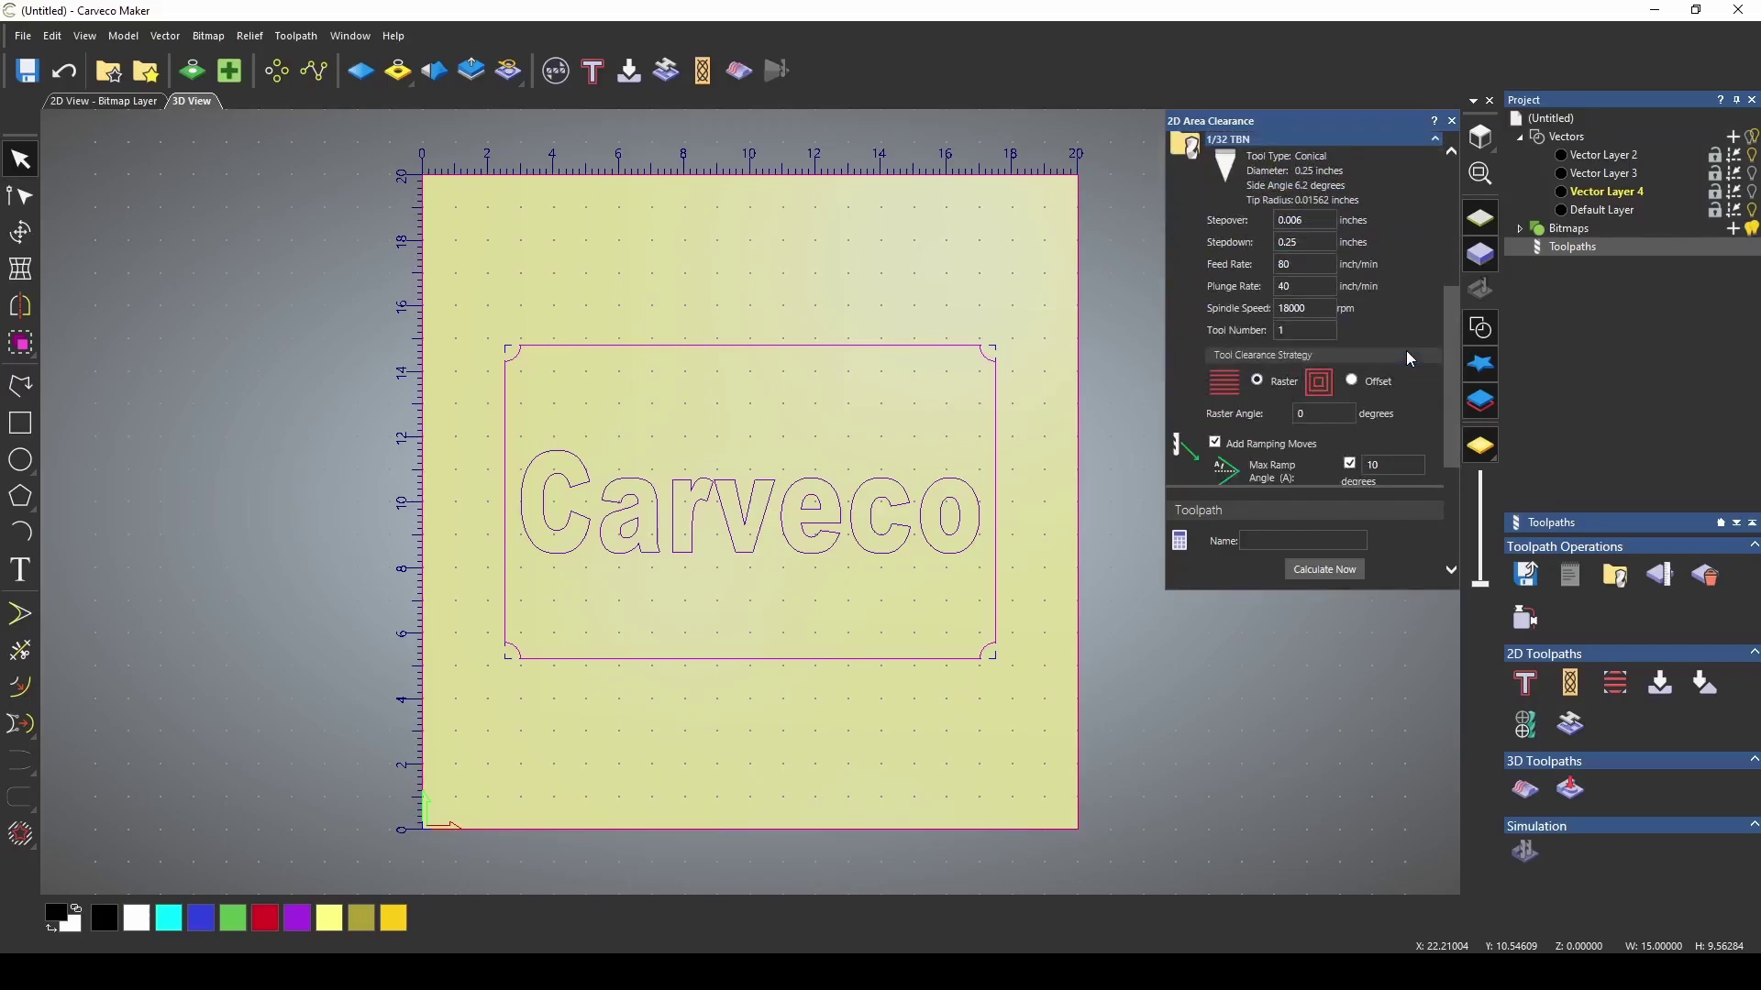
# - Use offset clearing for the 1/32 TBN, disable ramping, and calculate the 0.25-inch toolpath
pyautogui.click(1352, 381)
pyautogui.scroll(-2, 1371, 393)
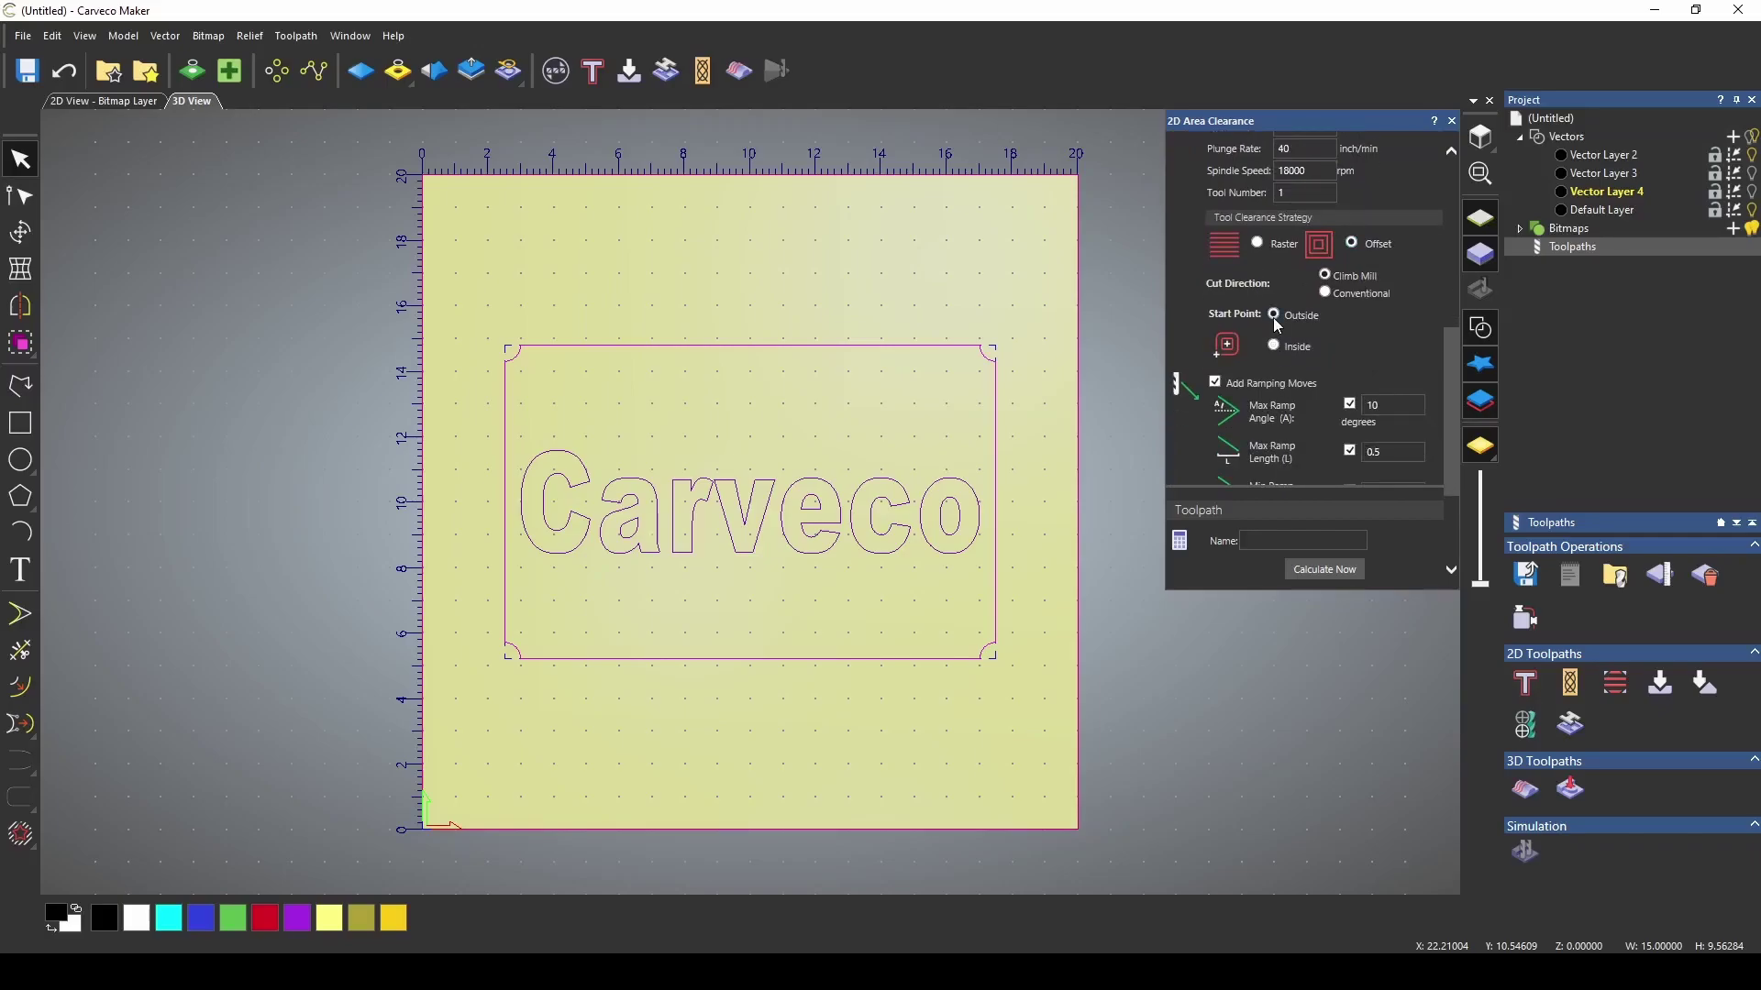
pyautogui.click(1214, 381)
pyautogui.scroll(-1, 1217, 234)
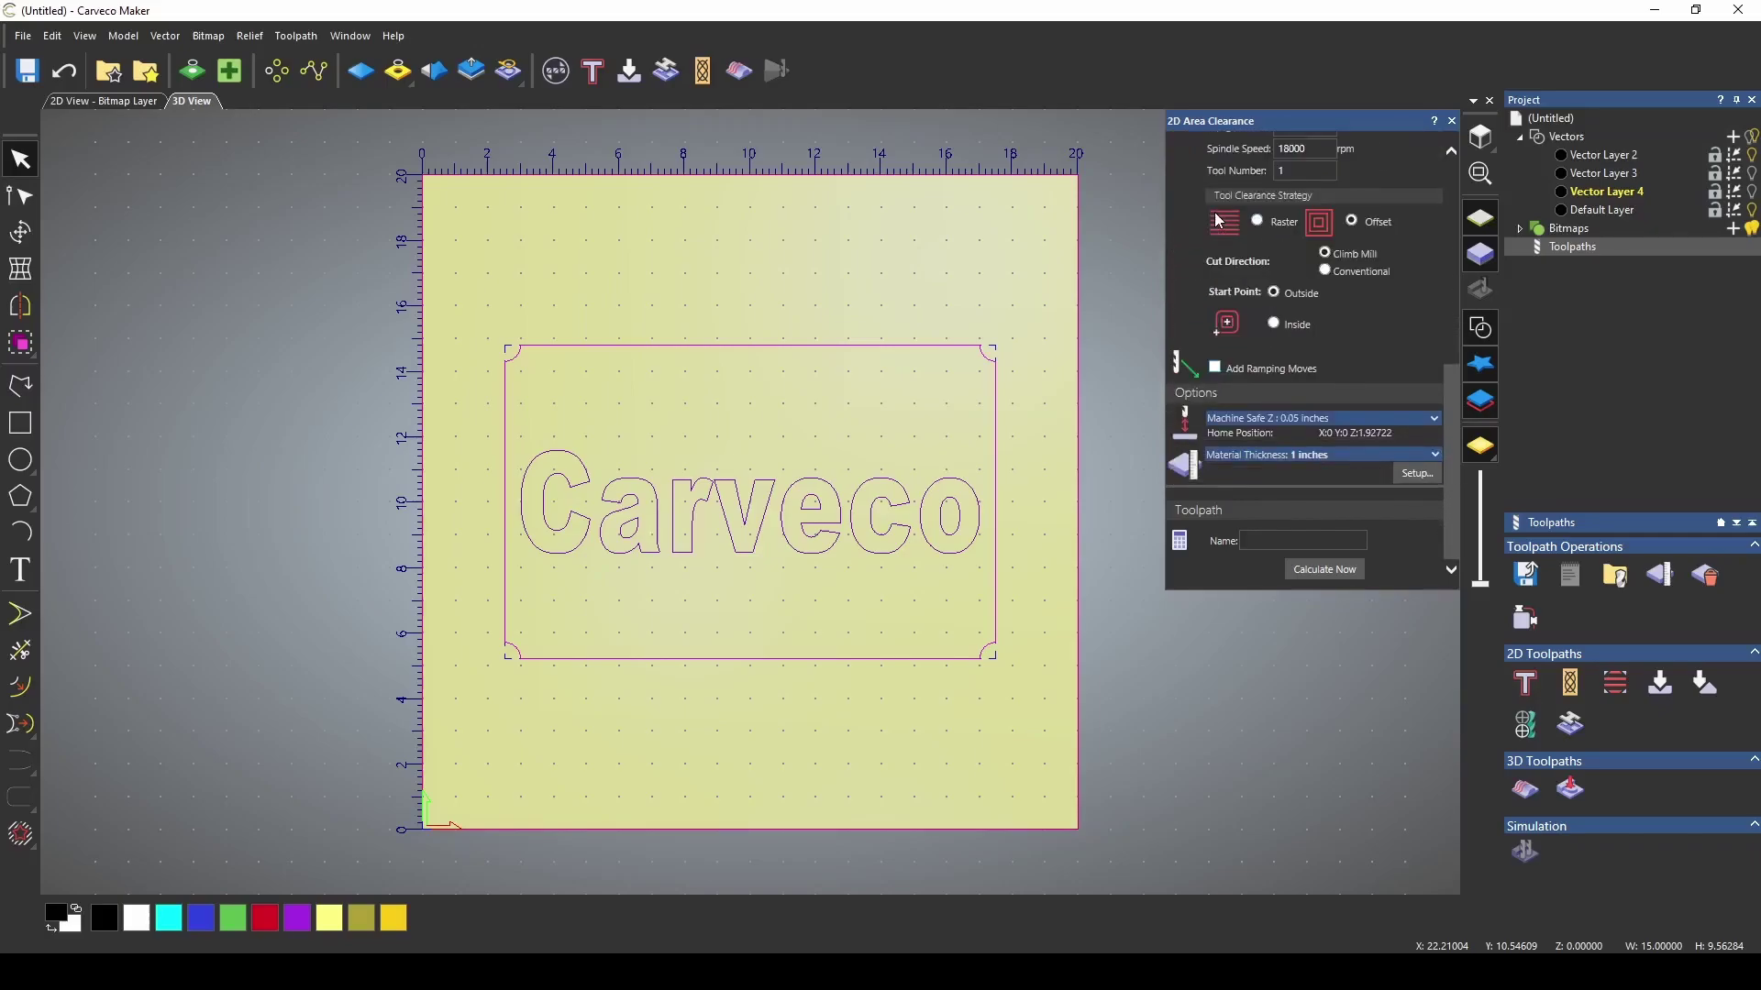
pyautogui.scroll(5, 1246, 272)
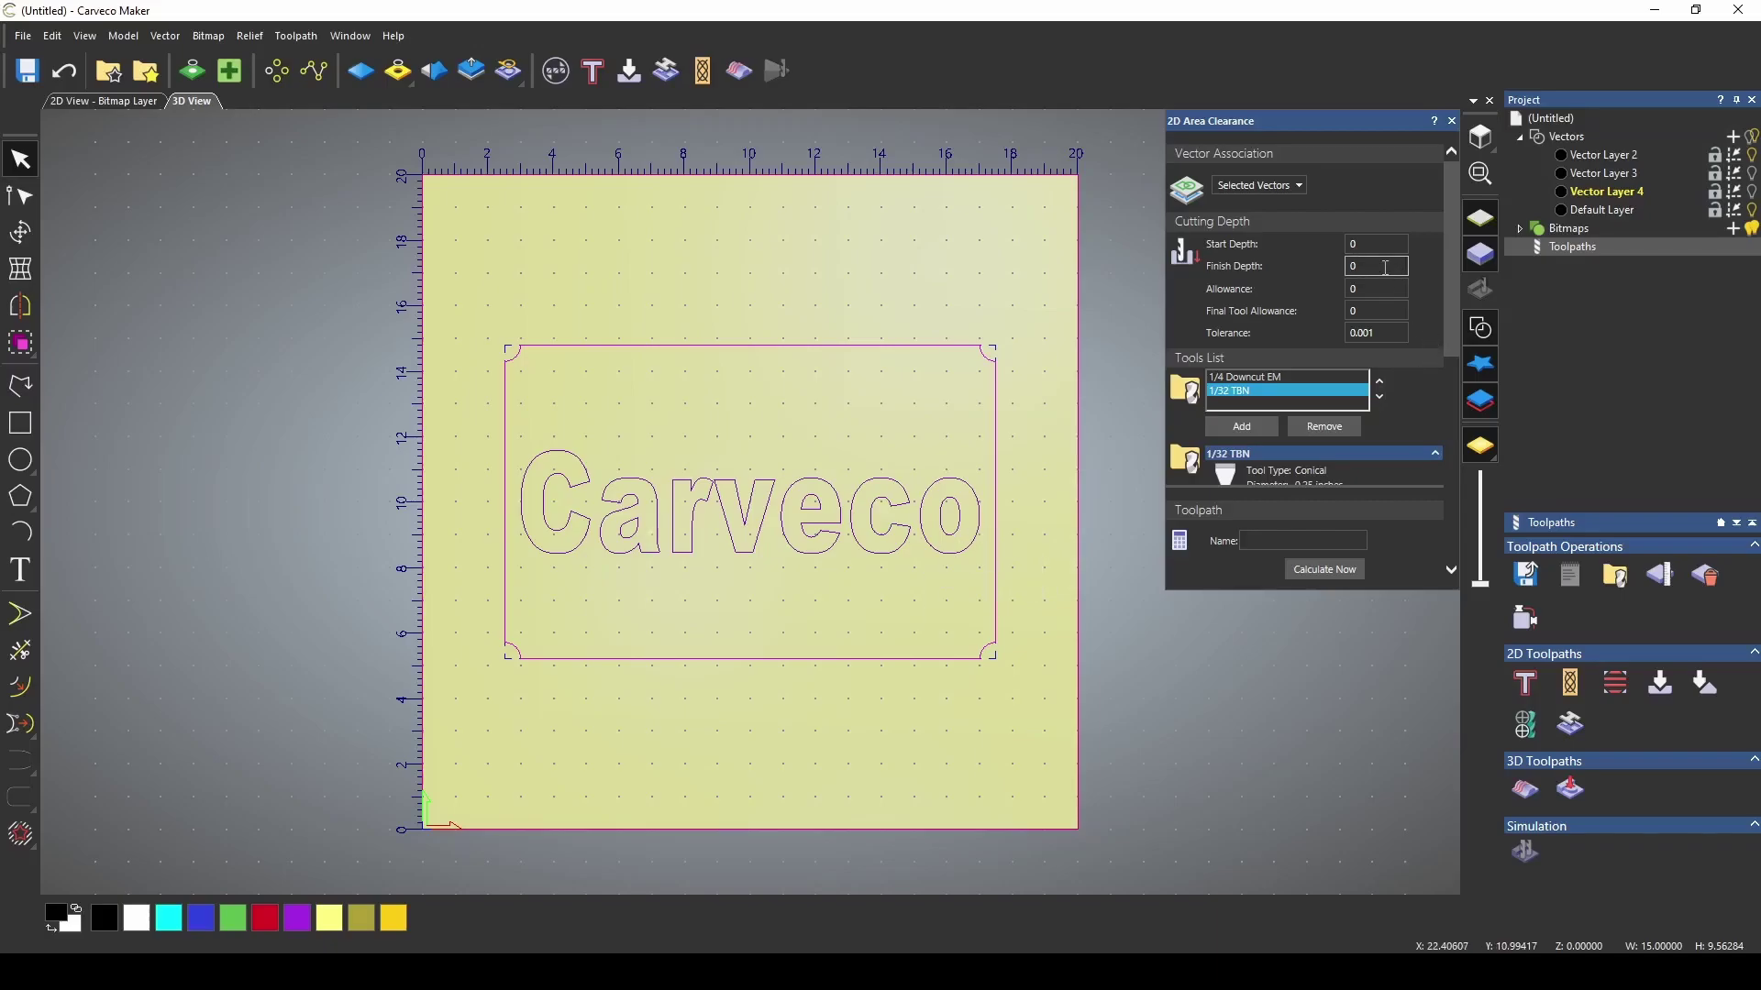
pyautogui.click(1326, 570)
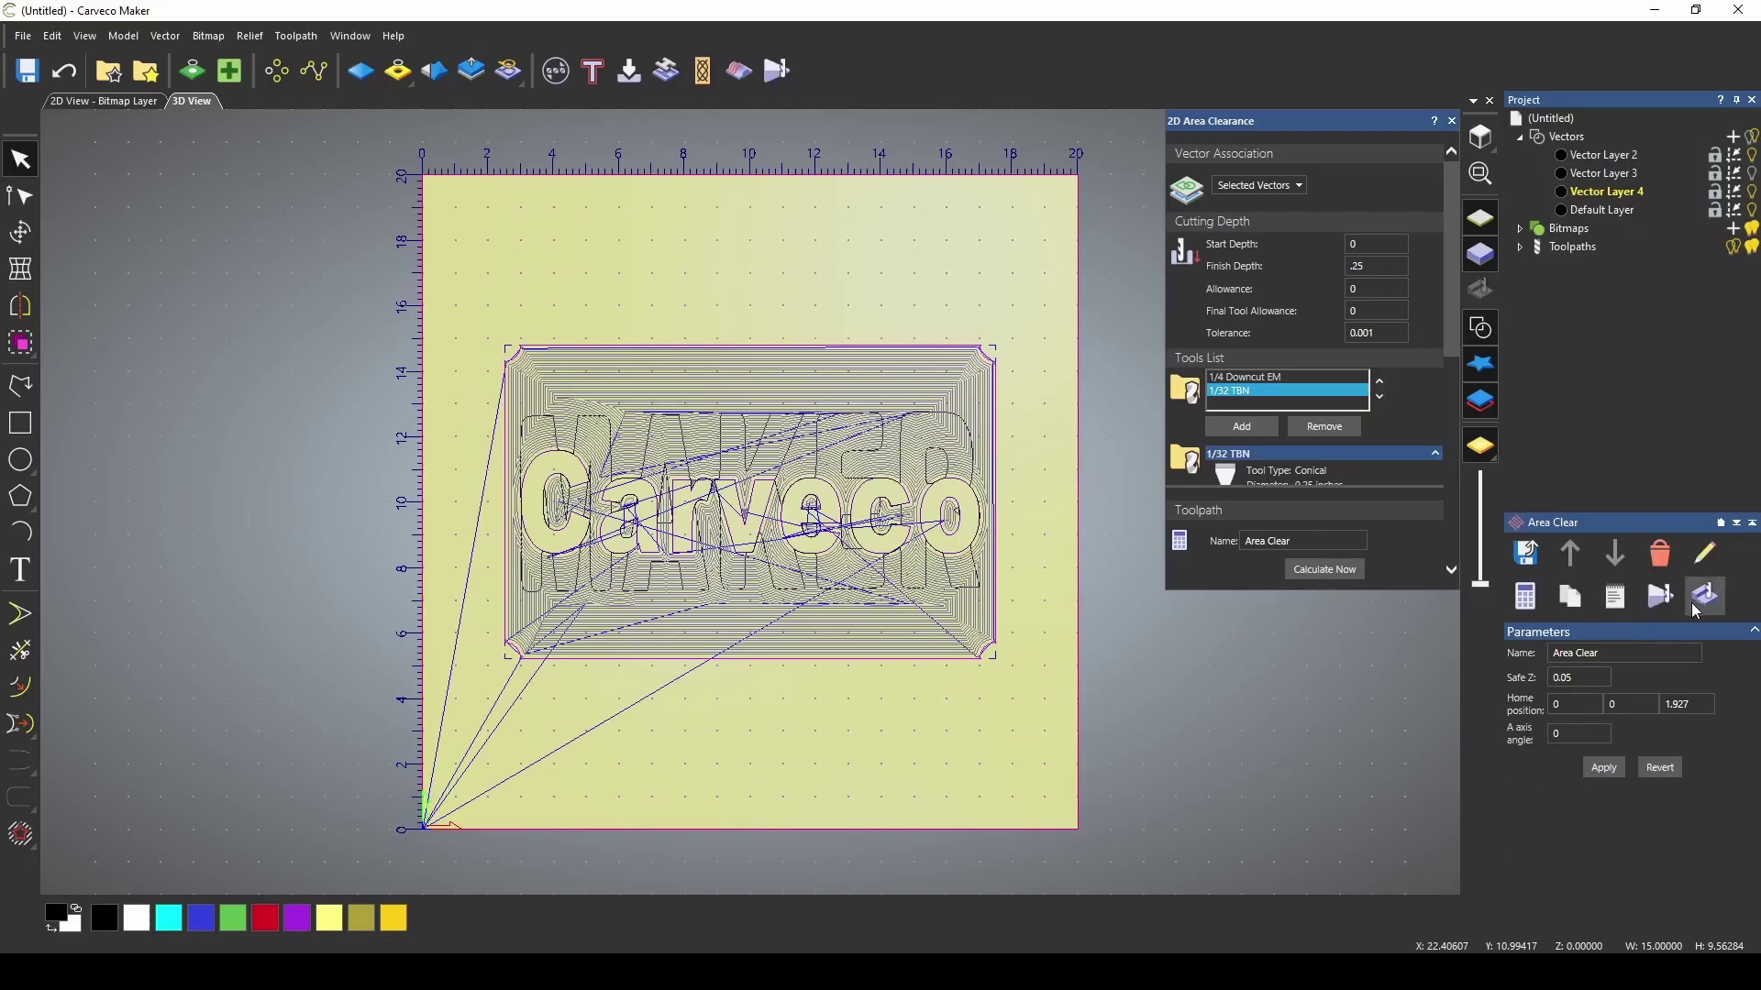
# - Simulate the toolpath in wood and tilt the board to inspect the carving depth
pyautogui.click(1703, 576)
pyautogui.scroll(3, 734, 571)
pyautogui.scroll(-3, 734, 571)
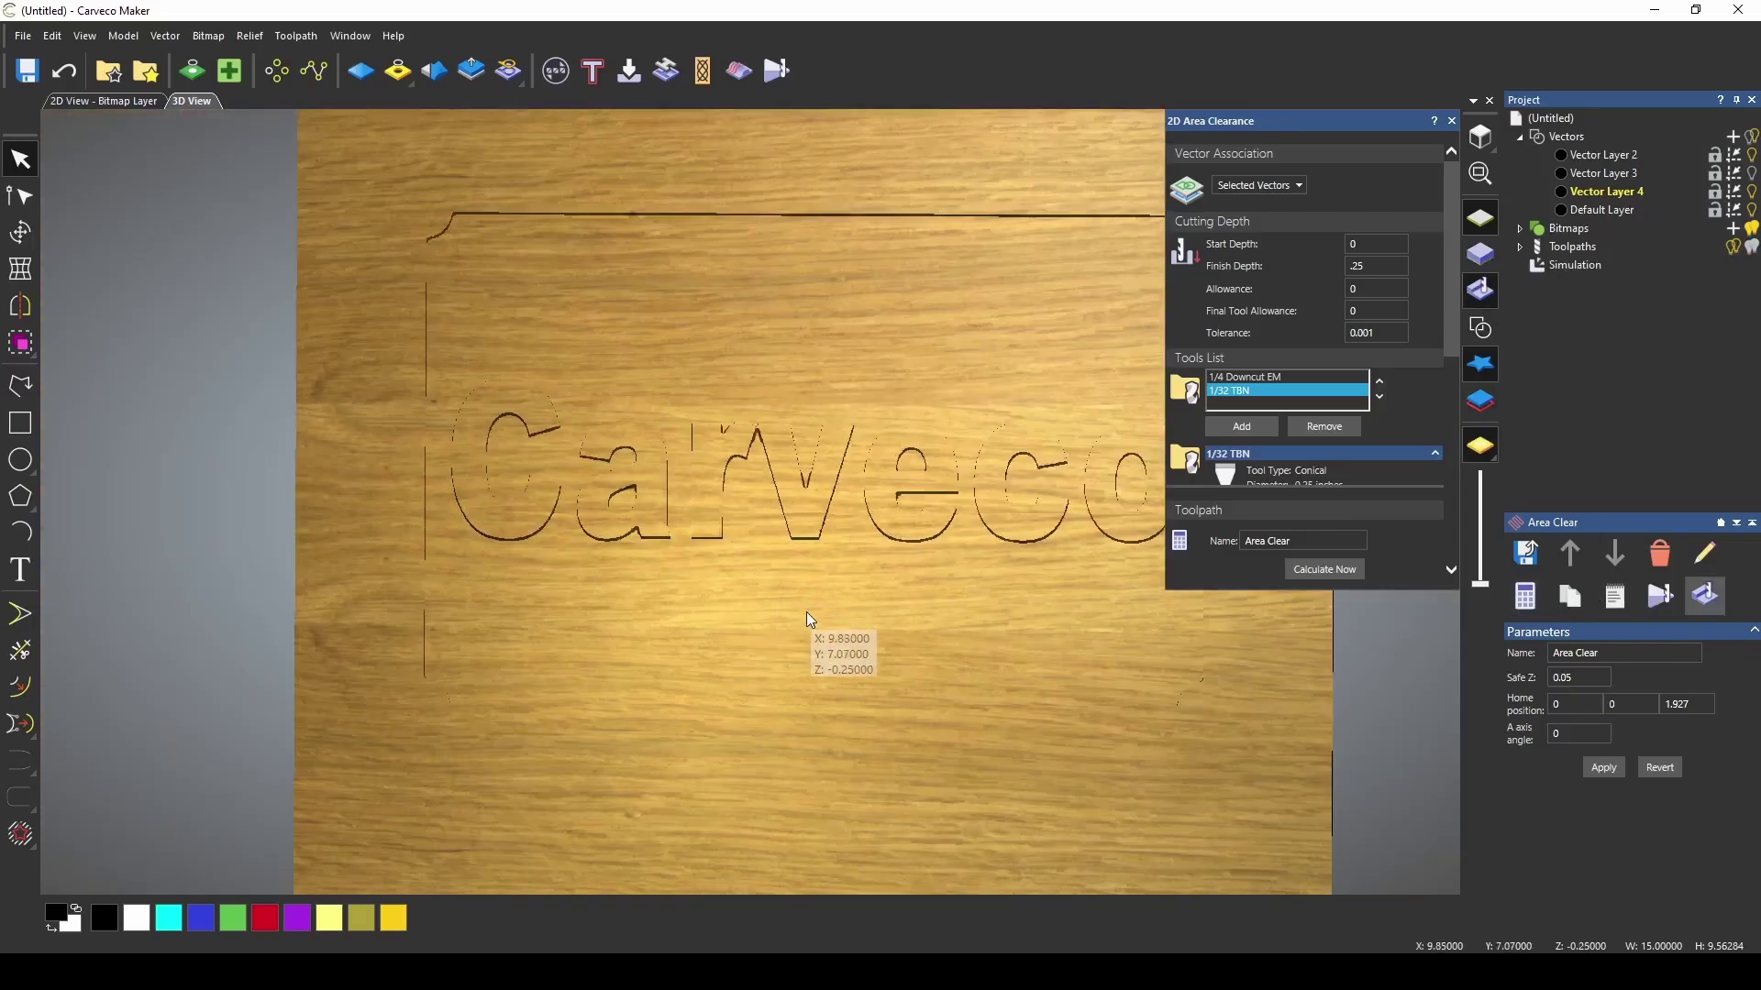
pyautogui.scroll(1, 826, 550)
pyautogui.moveTo(798, 578); pyautogui.dragTo(770, 701)
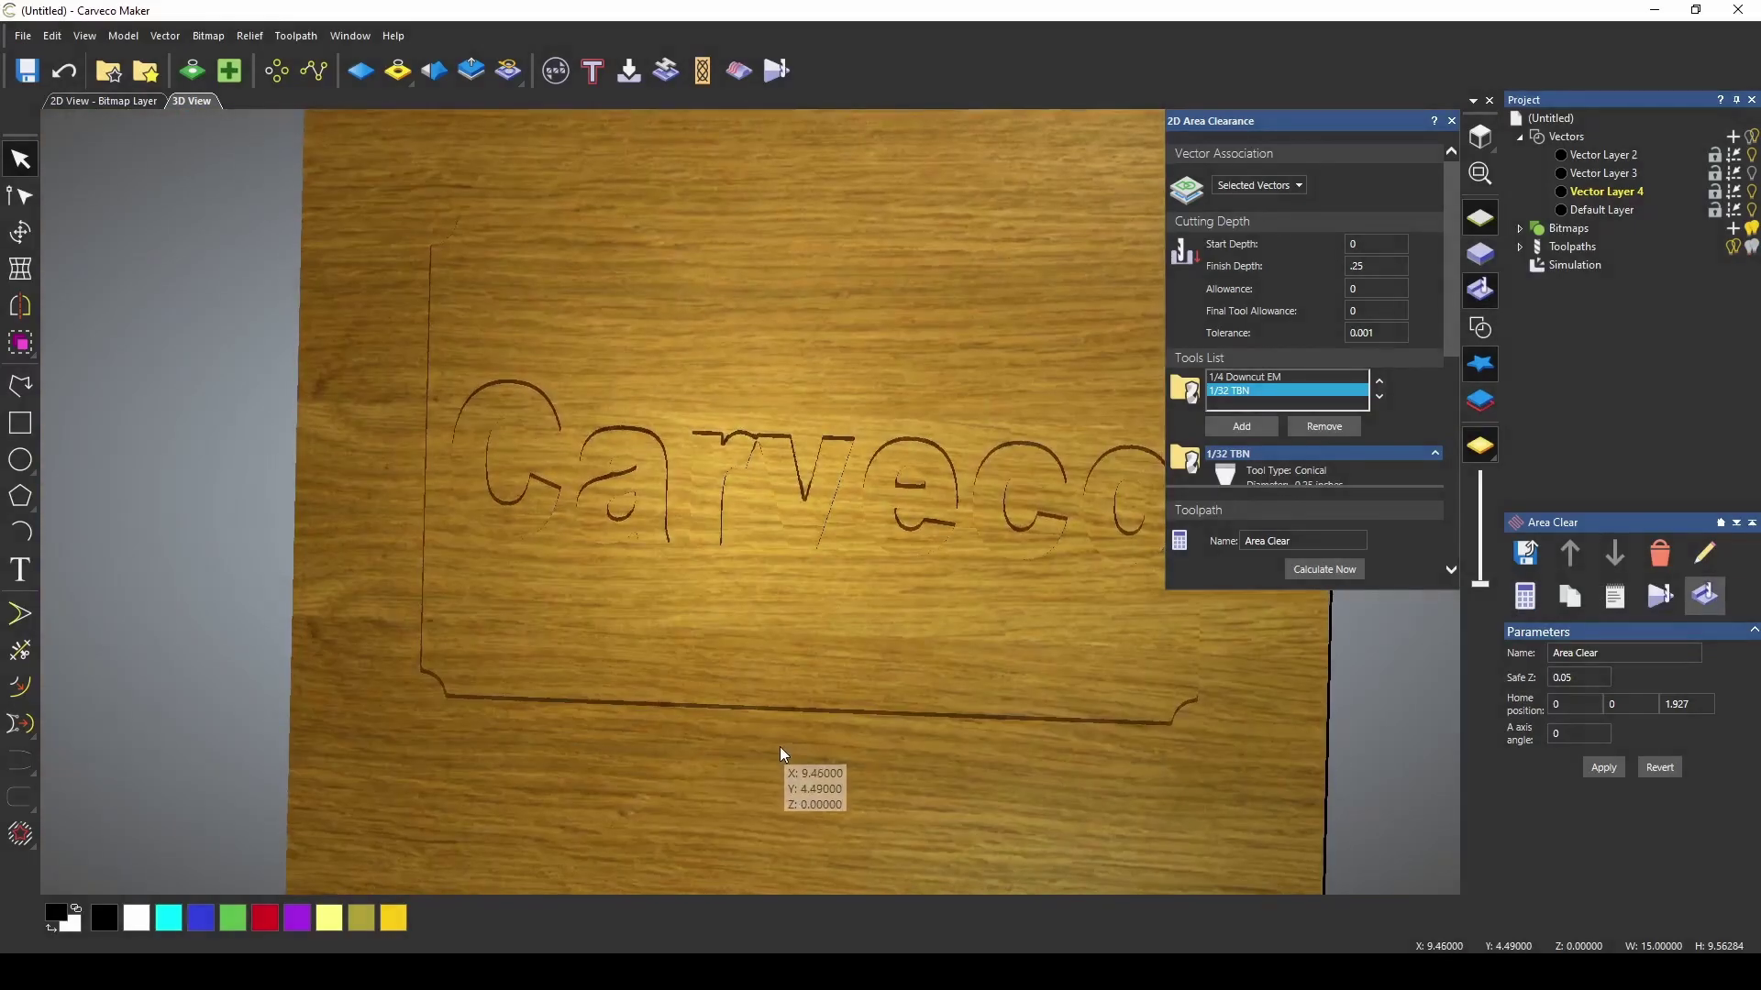
pyautogui.click(1576, 264)
# - Delete the wood simulation, then hide the toolpath preview and the Carveco text layer
pyautogui.click(1615, 554)
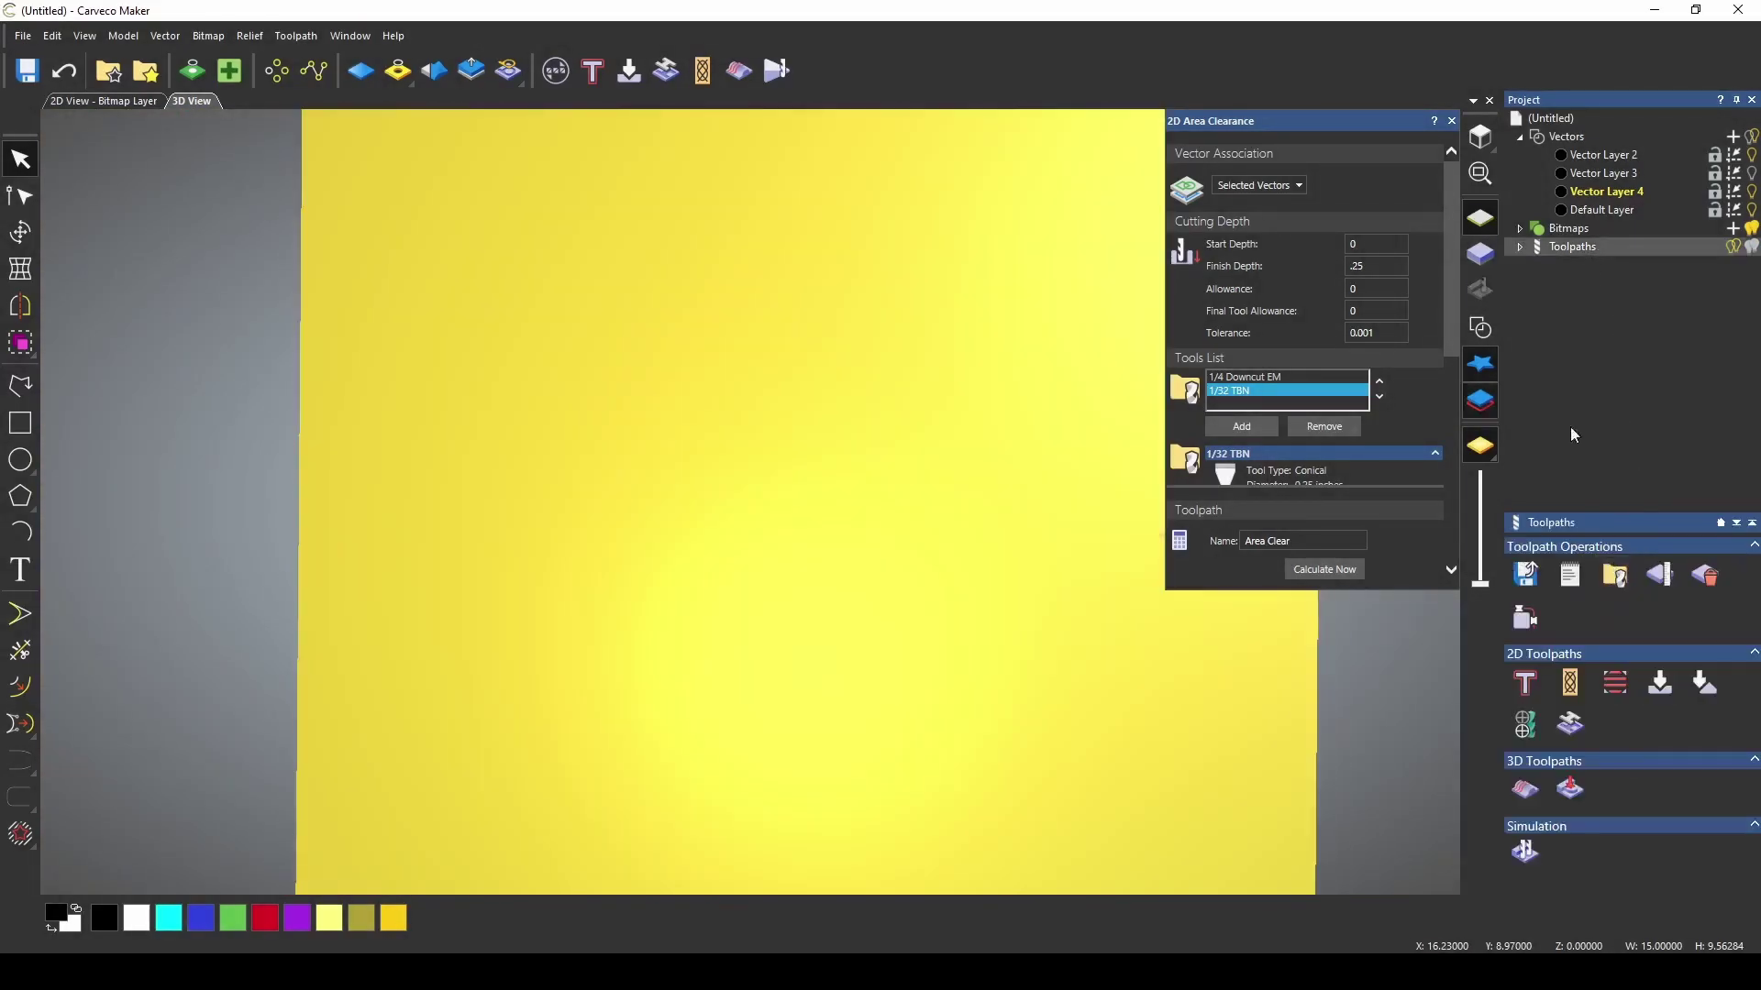
pyautogui.click(1450, 121)
pyautogui.click(1573, 246)
pyautogui.click(1737, 247)
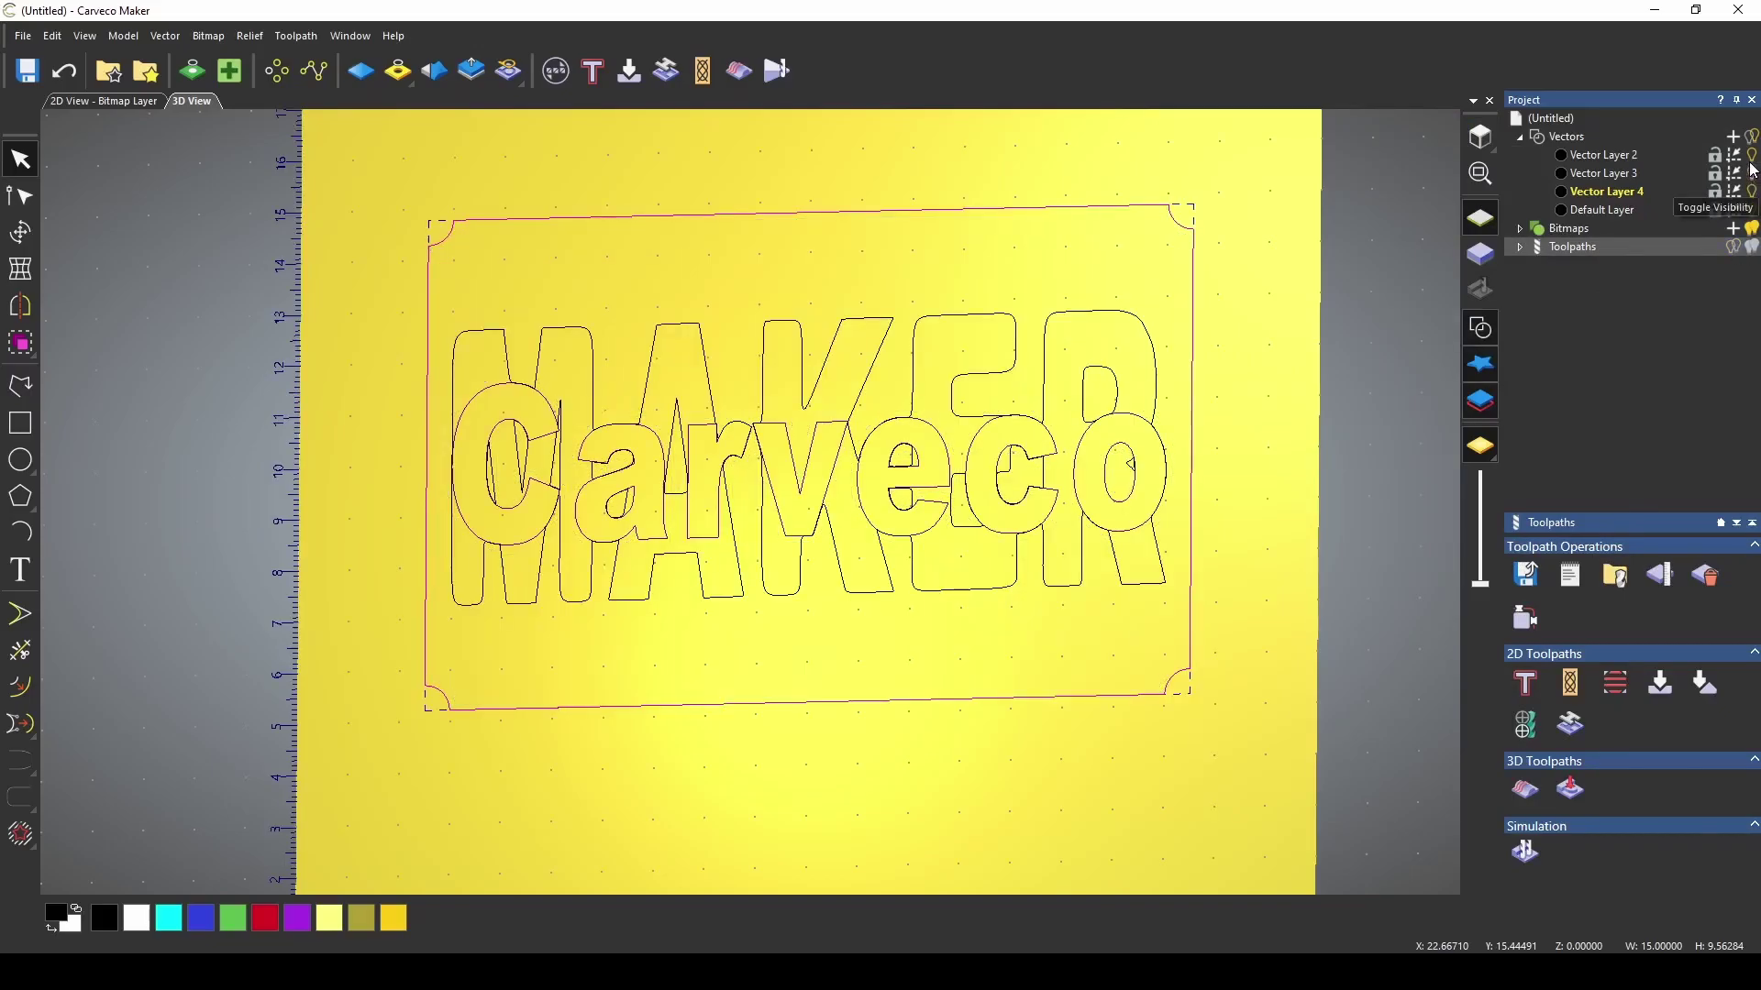
pyautogui.click(1751, 174)
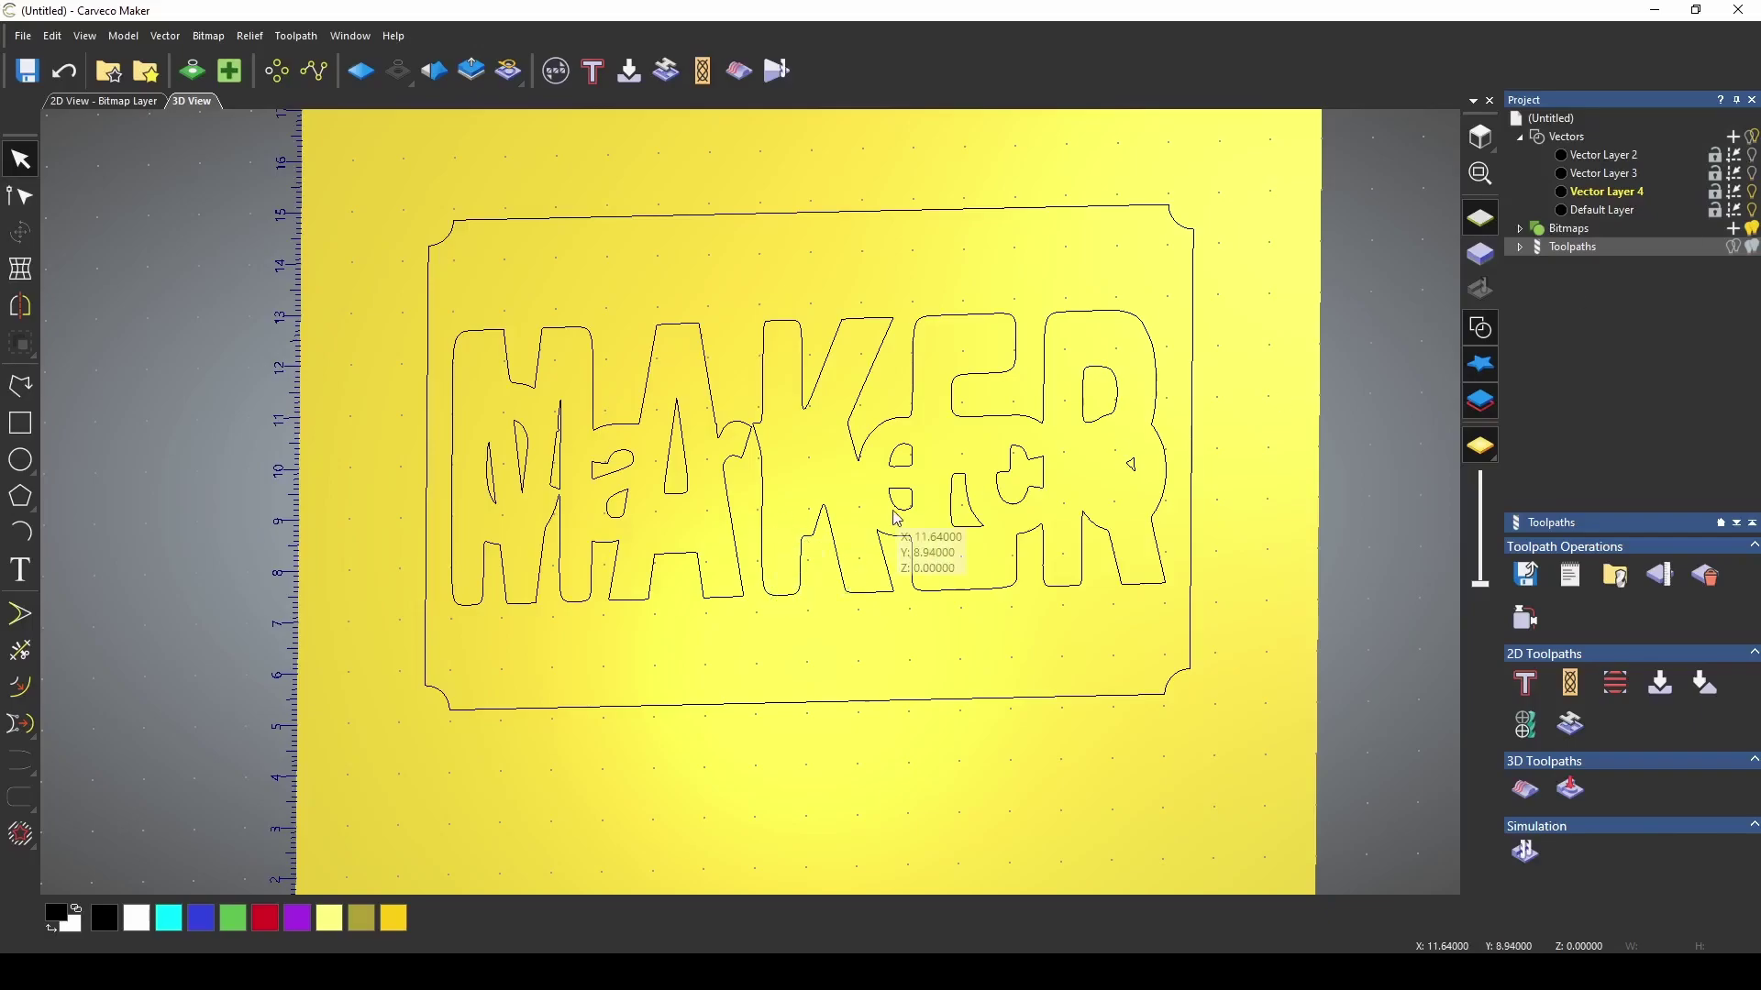
# - Box-select the traced MAKER outlines and start a new 2D area clearance toolpath
pyautogui.moveTo(826, 550); pyautogui.dragTo(811, 585, button='middle')
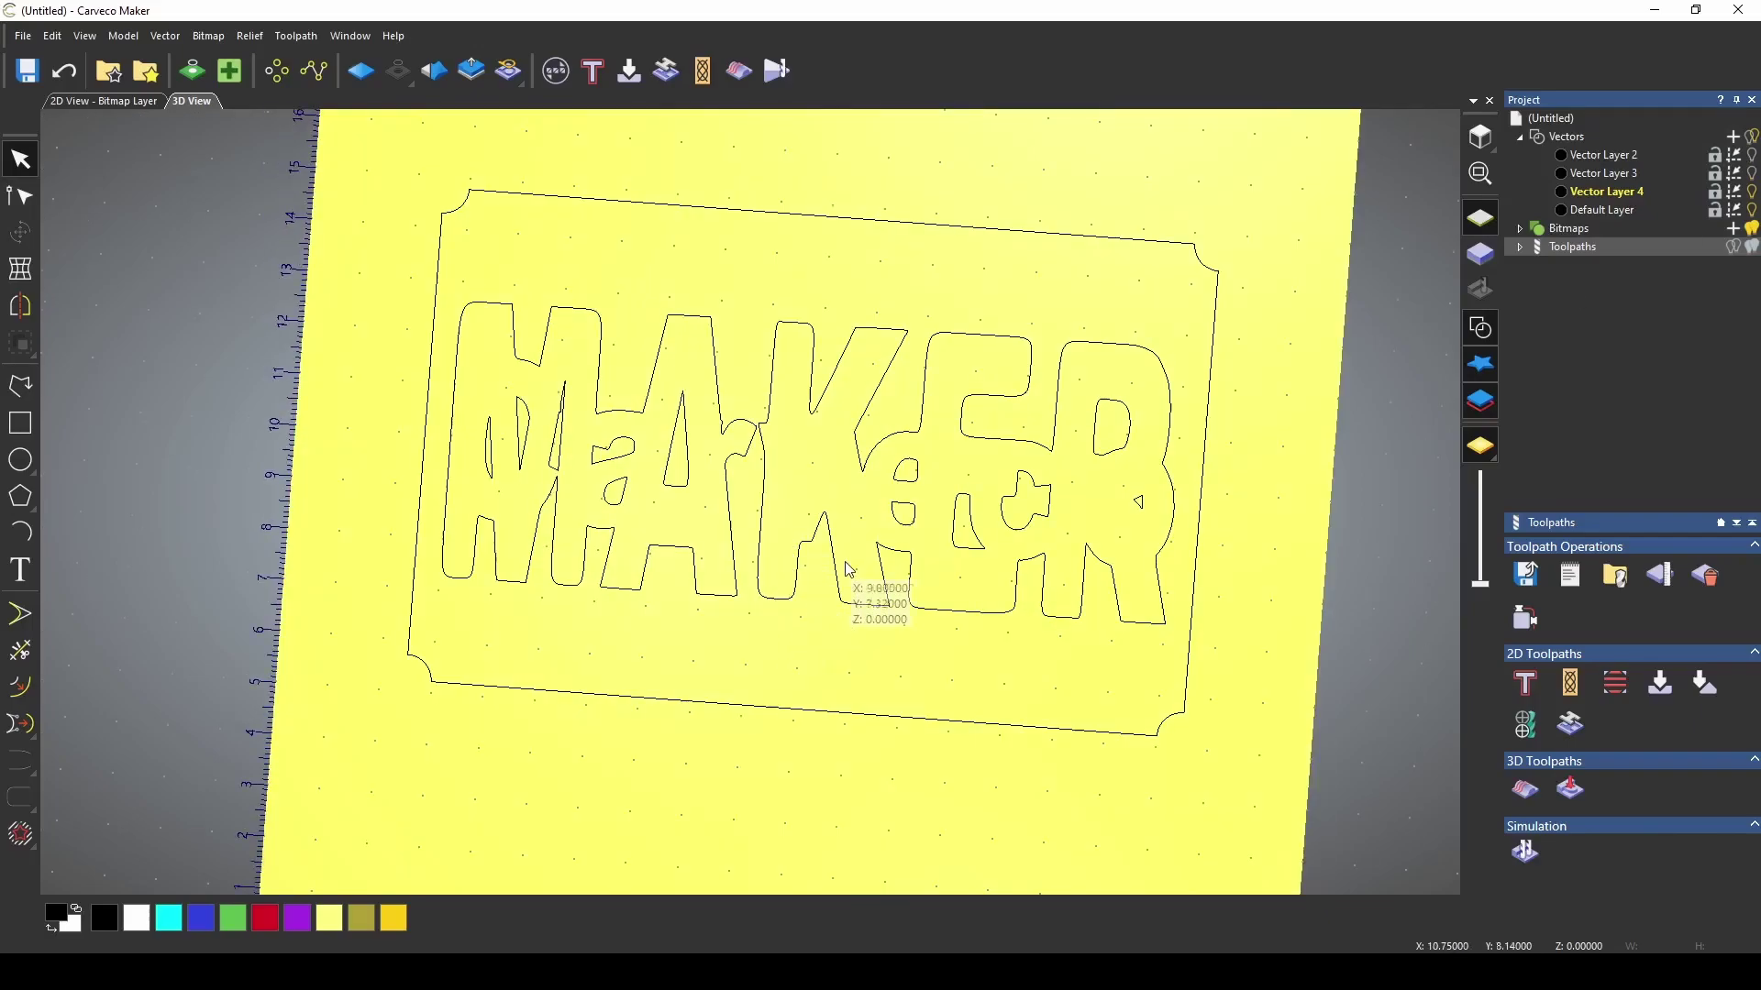
pyautogui.scroll(-2, 835, 537)
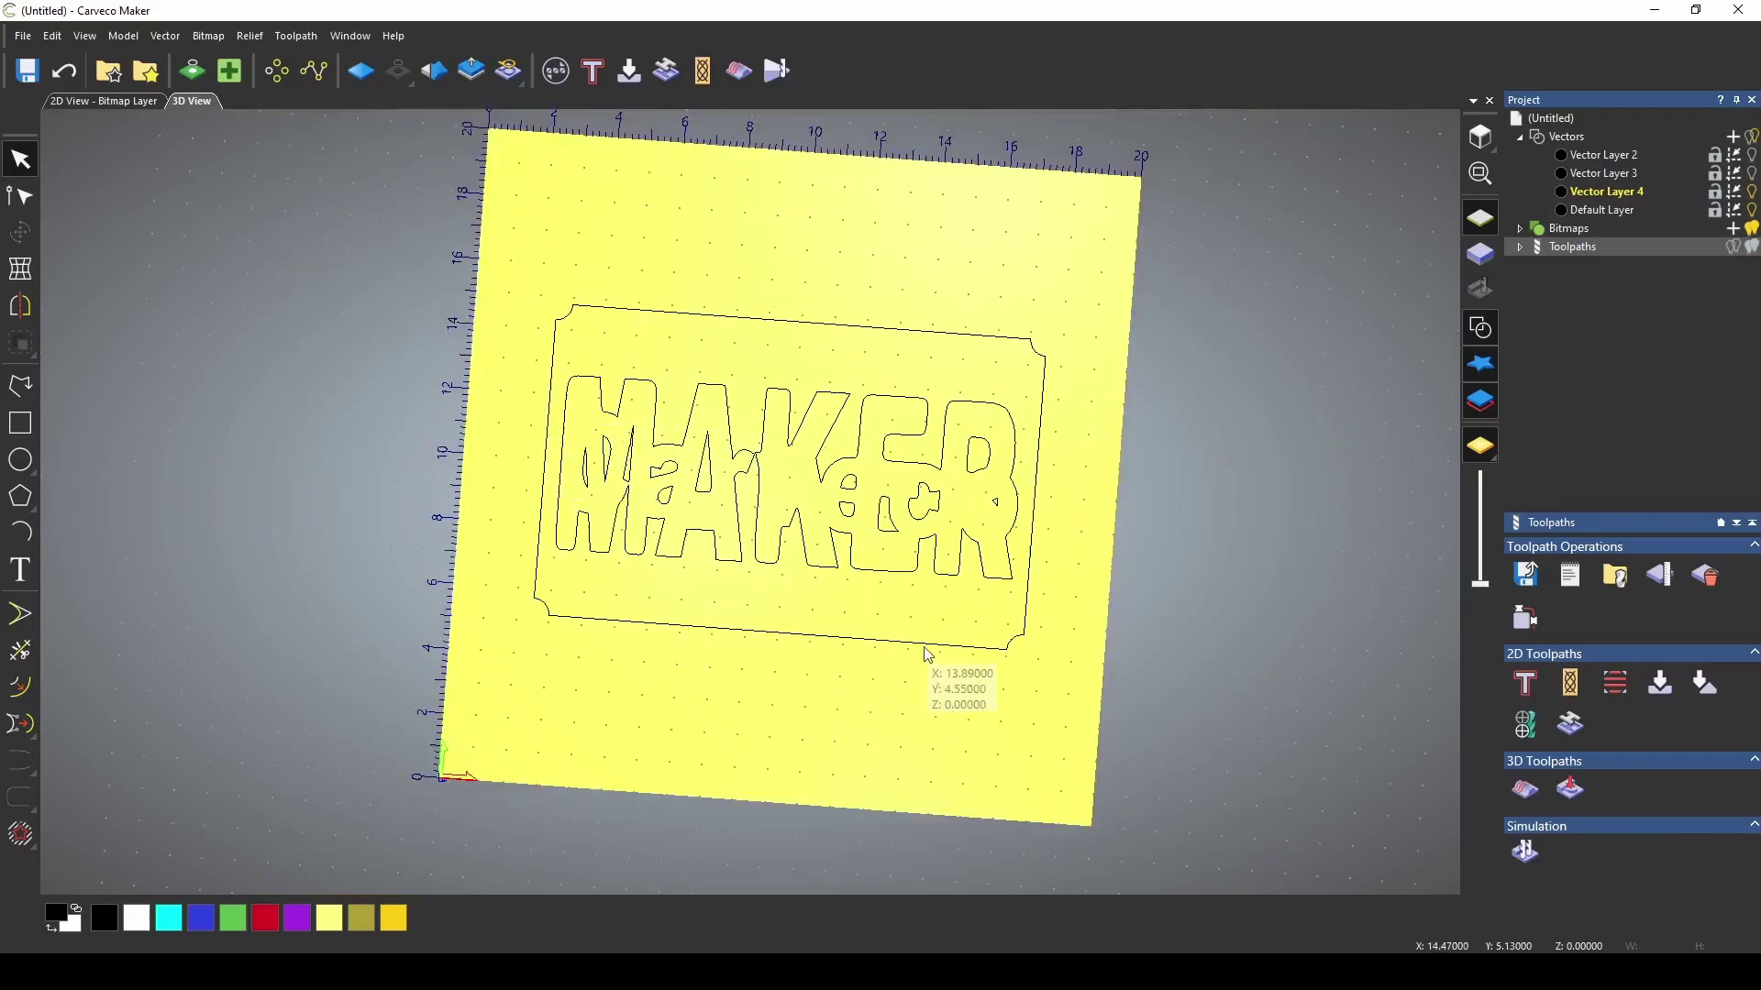
pyautogui.moveTo(503, 265); pyautogui.dragTo(1209, 810)
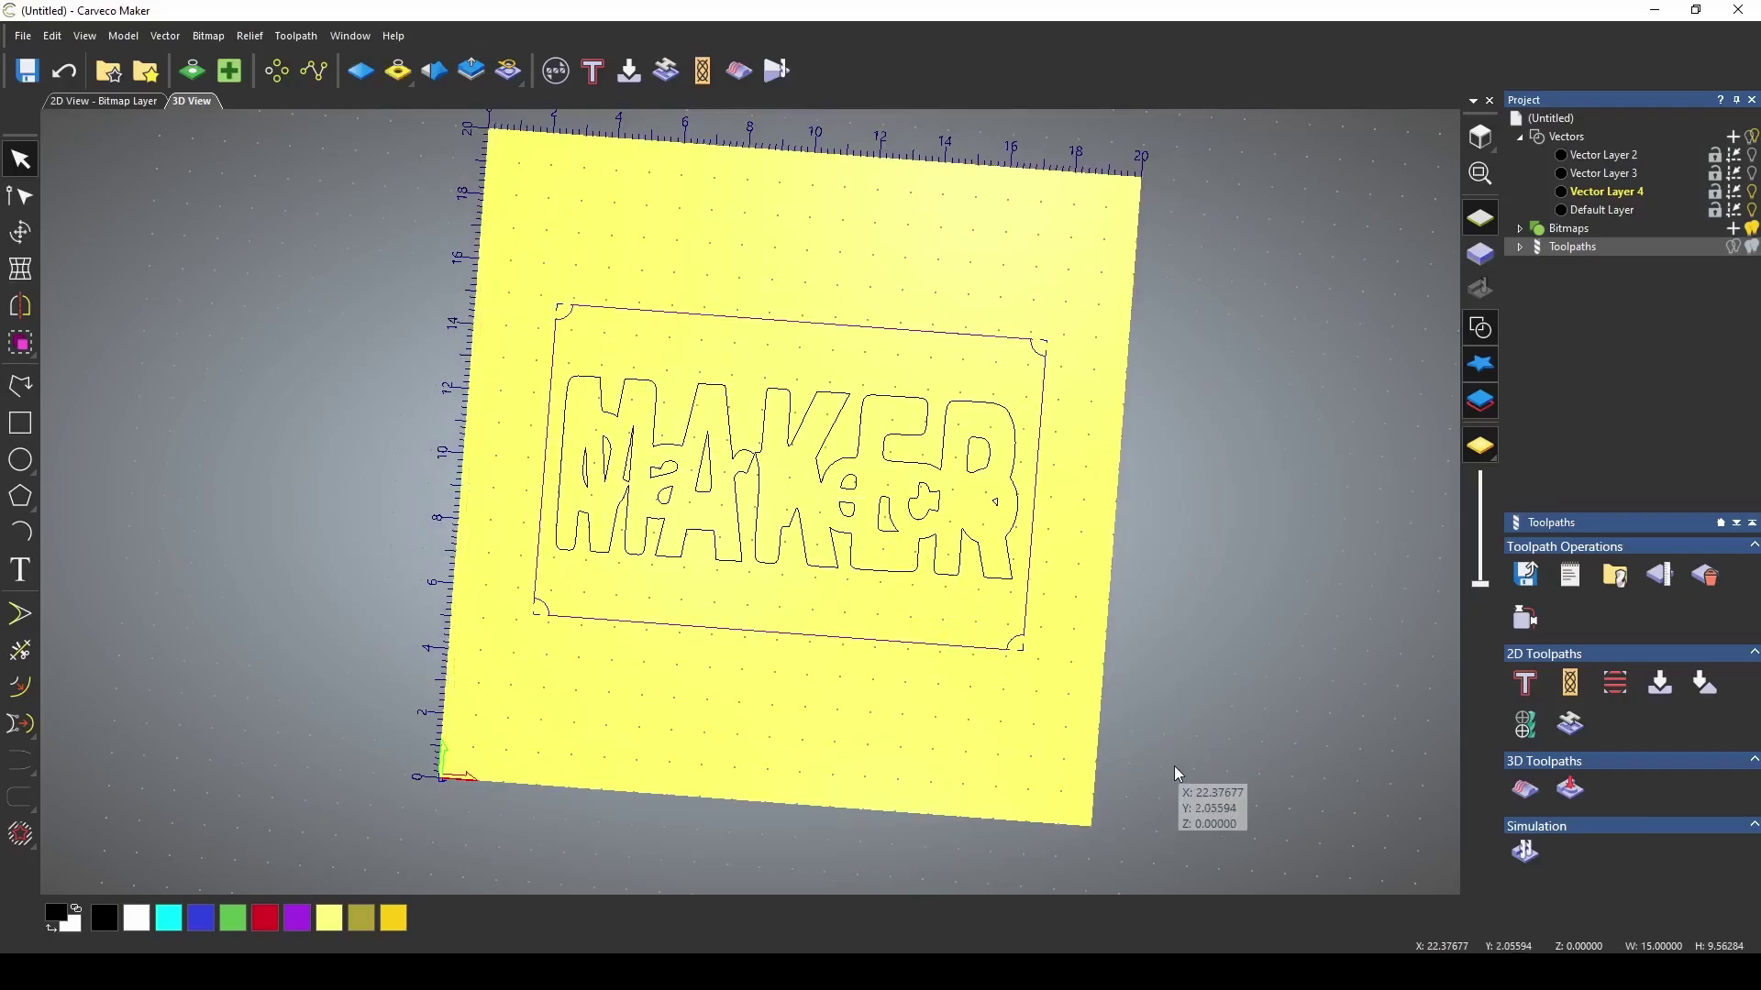
pyautogui.click(1616, 686)
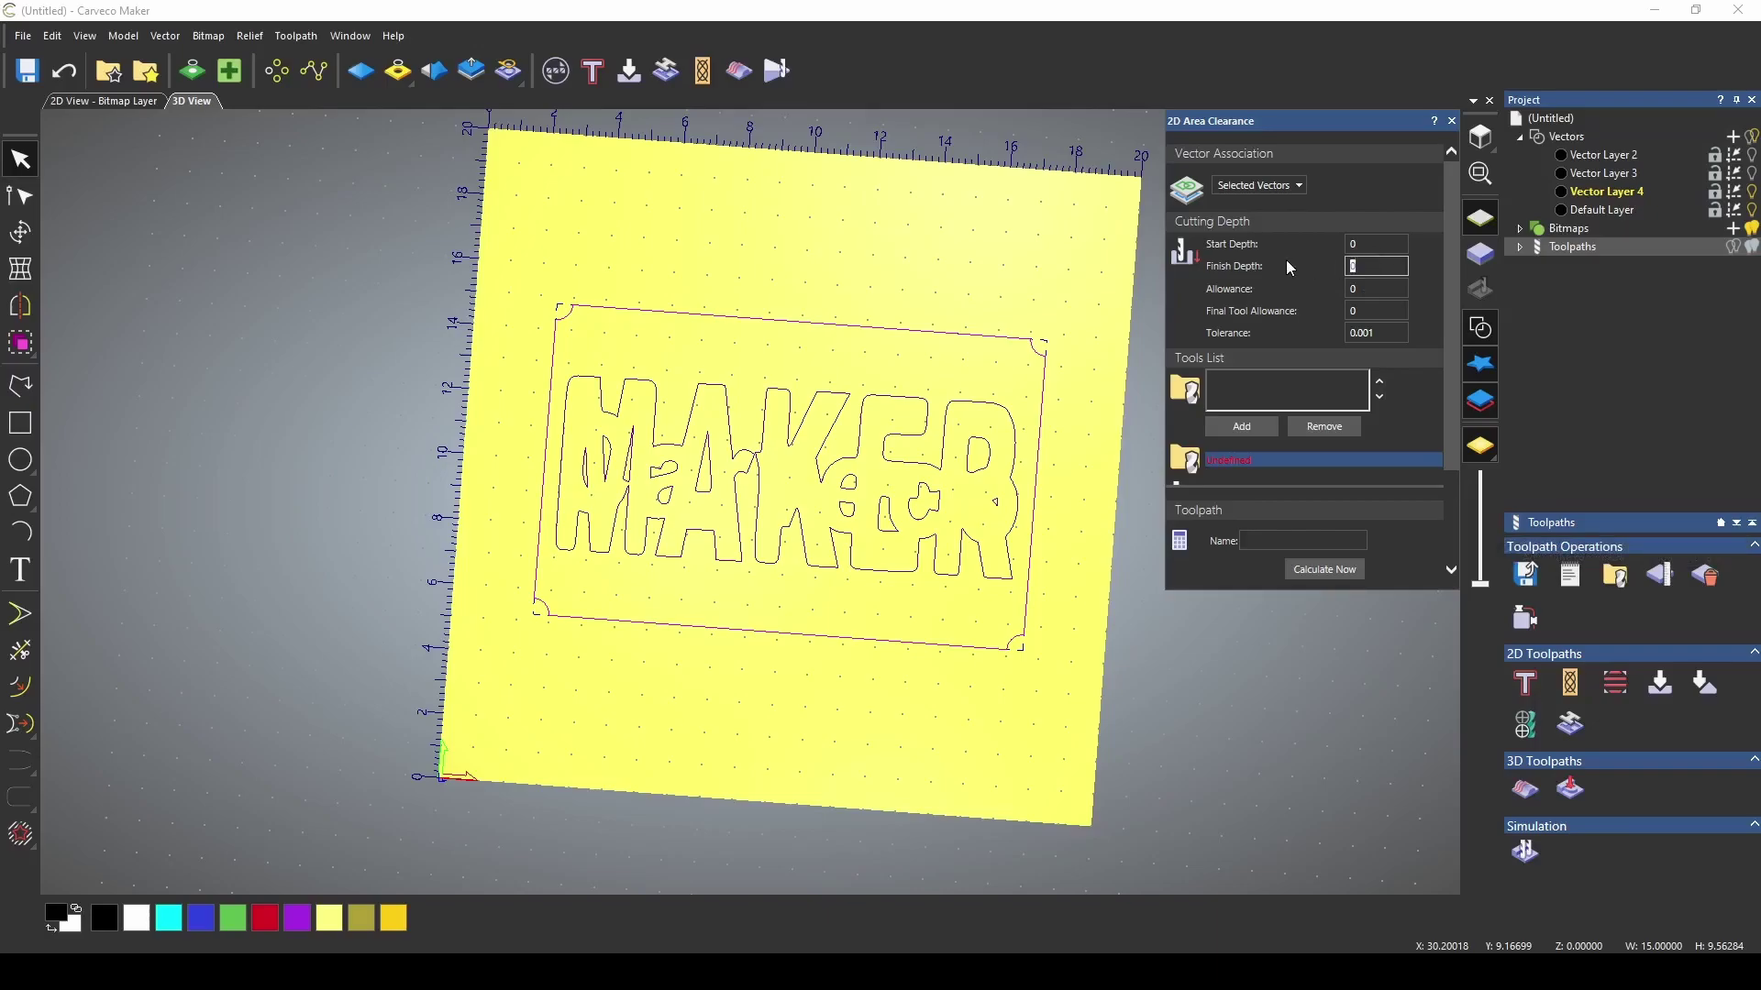
pyautogui.write('.5')
# - Add the 1/4 Downcut EM end mill with offset clearing and ramping moves
pyautogui.click(1242, 426)
pyautogui.scroll(-2, 717, 567)
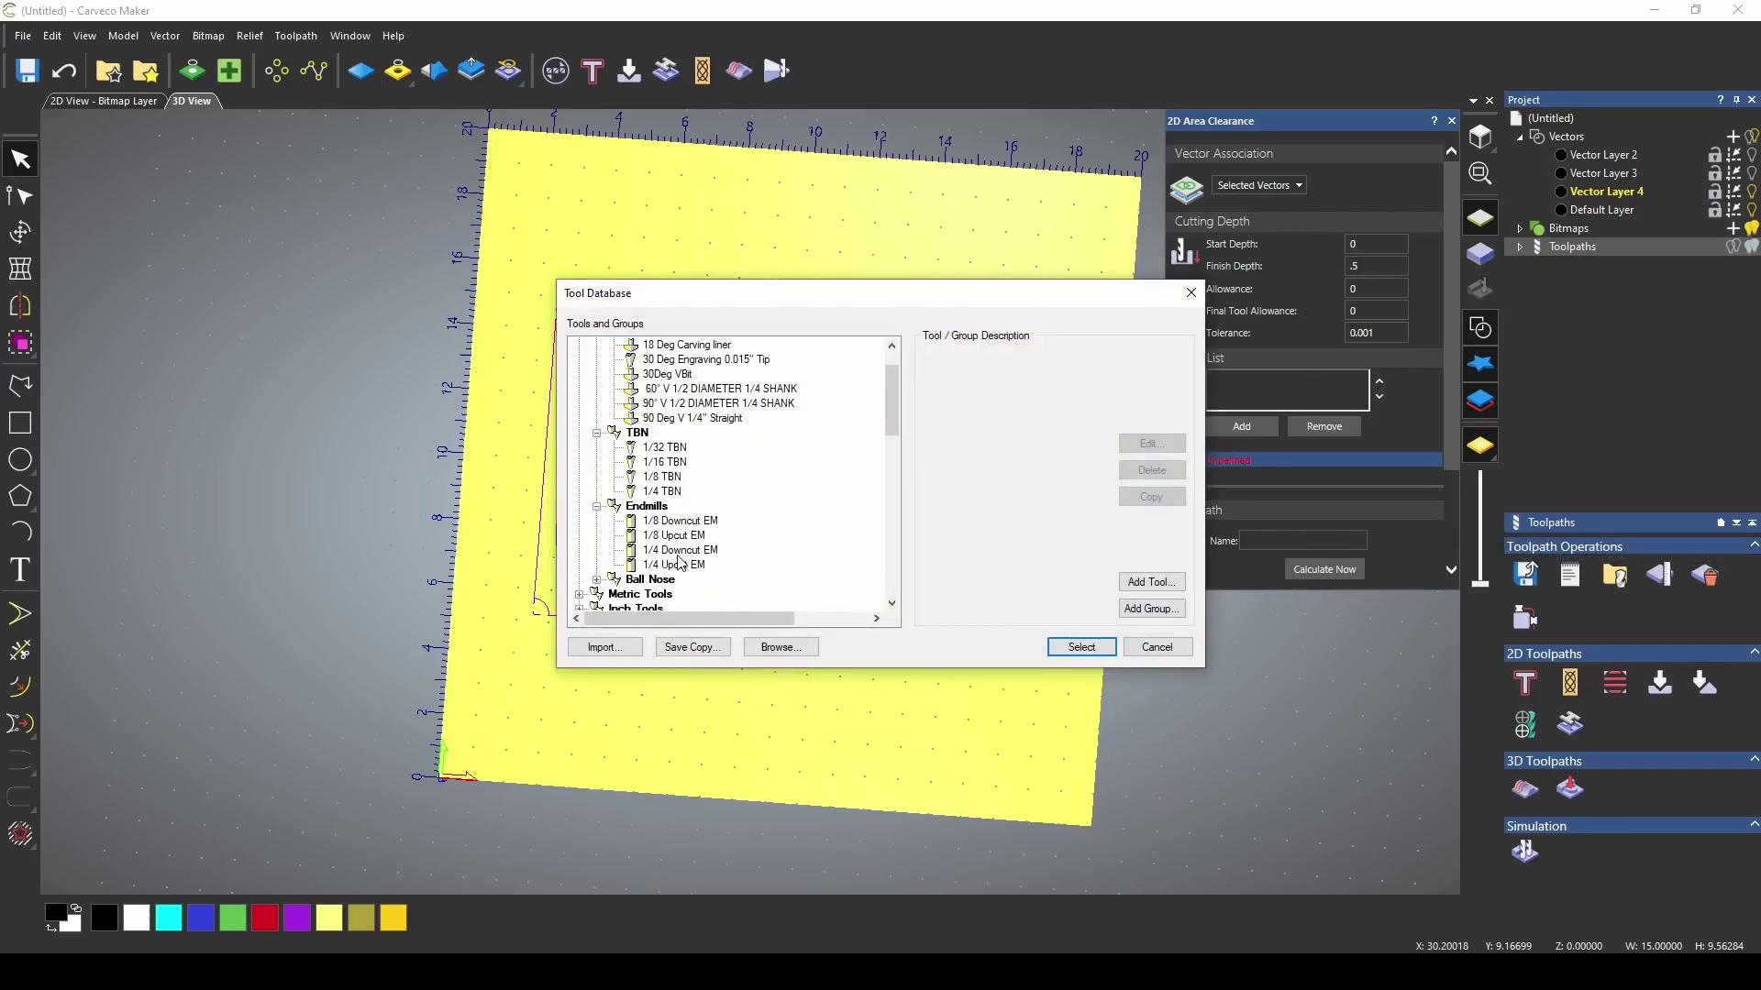
pyautogui.click(679, 550)
pyautogui.click(1081, 647)
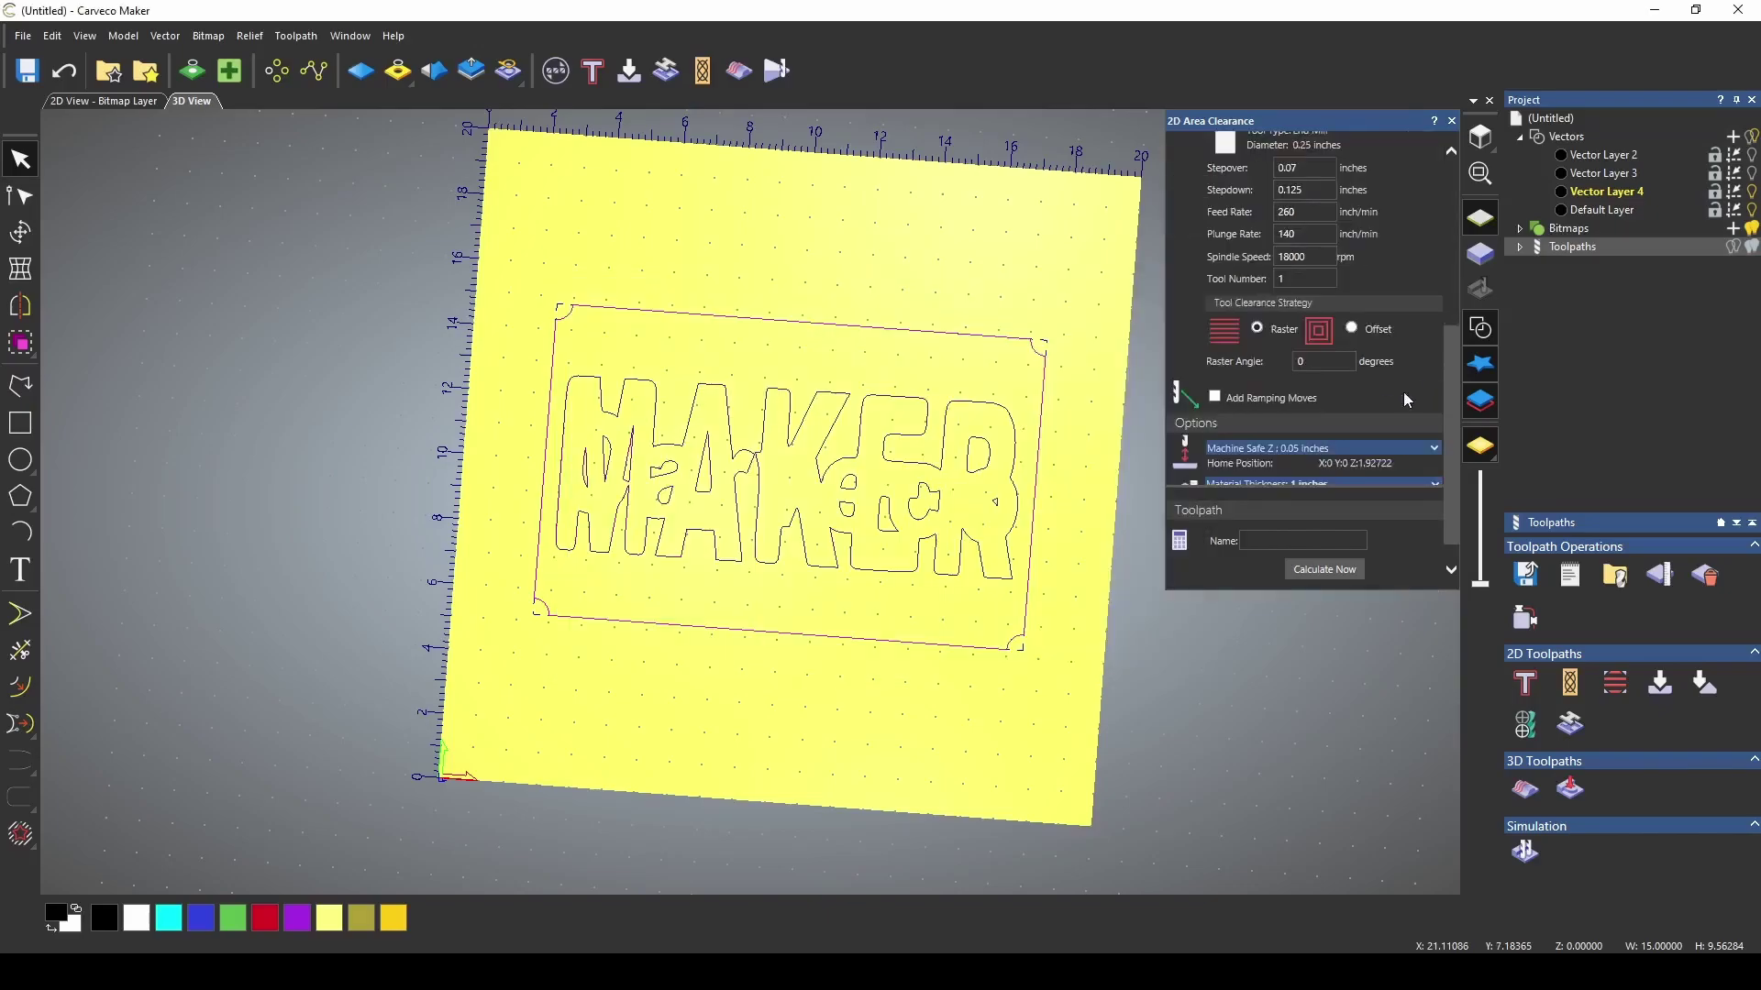
pyautogui.scroll(-1, 1349, 334)
pyautogui.click(1349, 335)
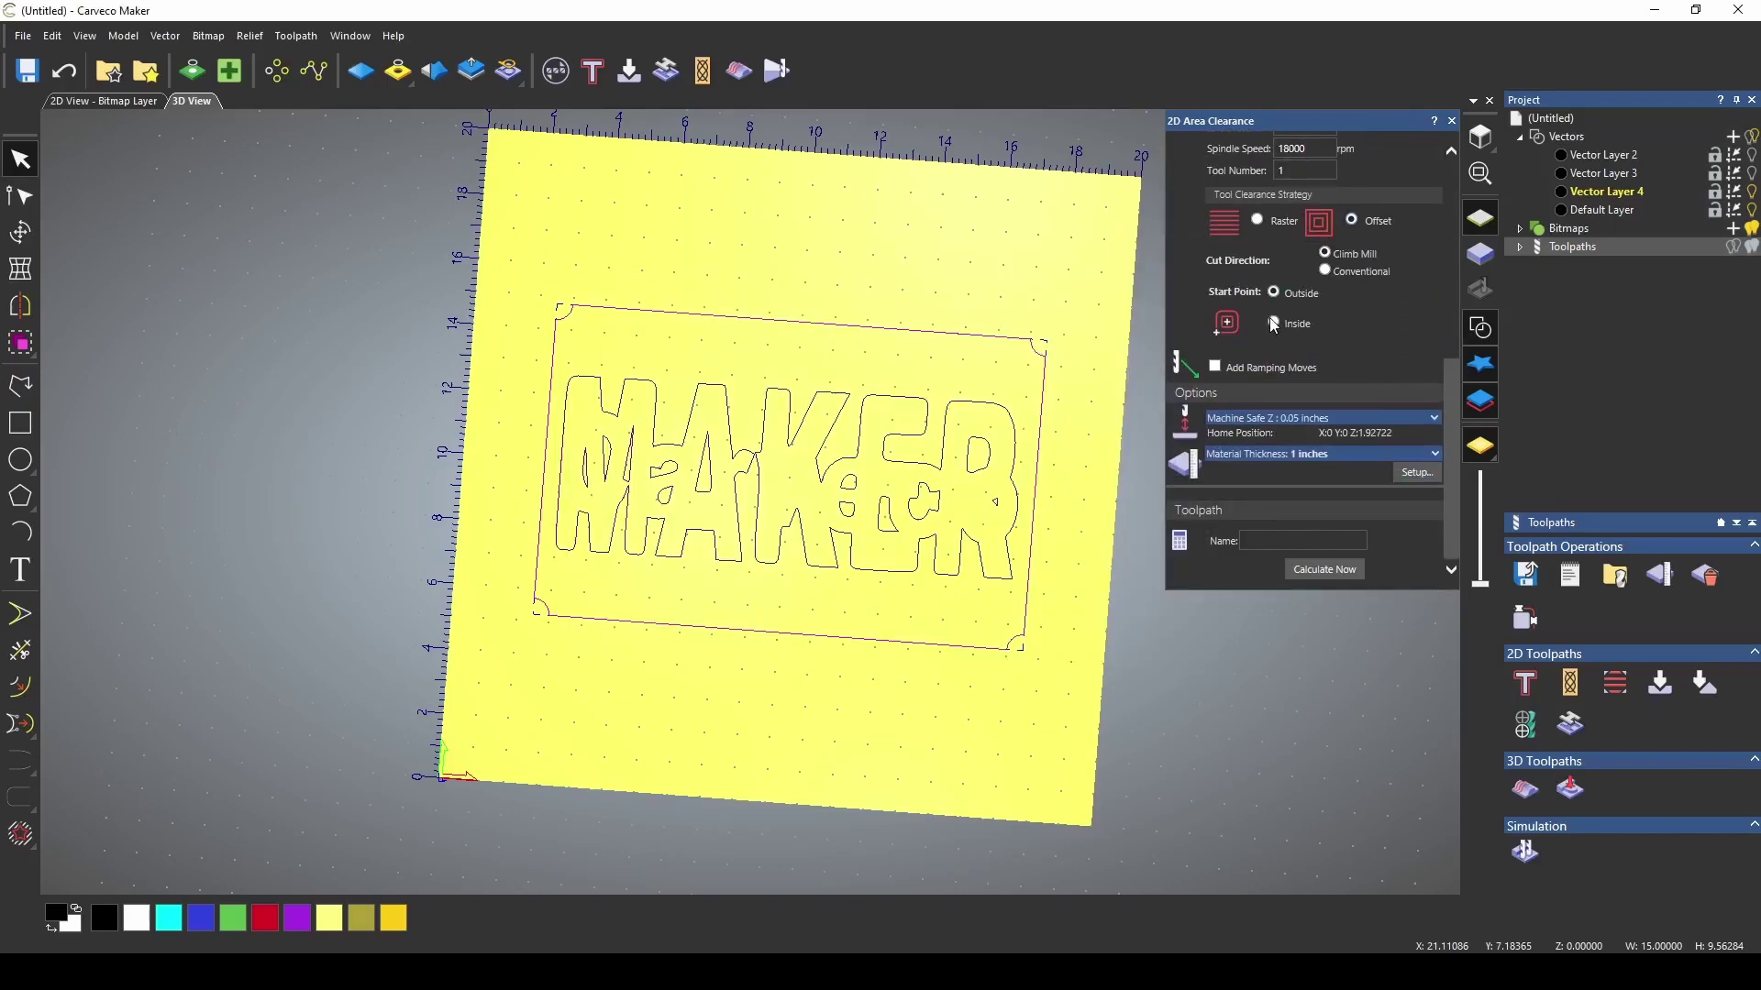
pyautogui.click(1214, 367)
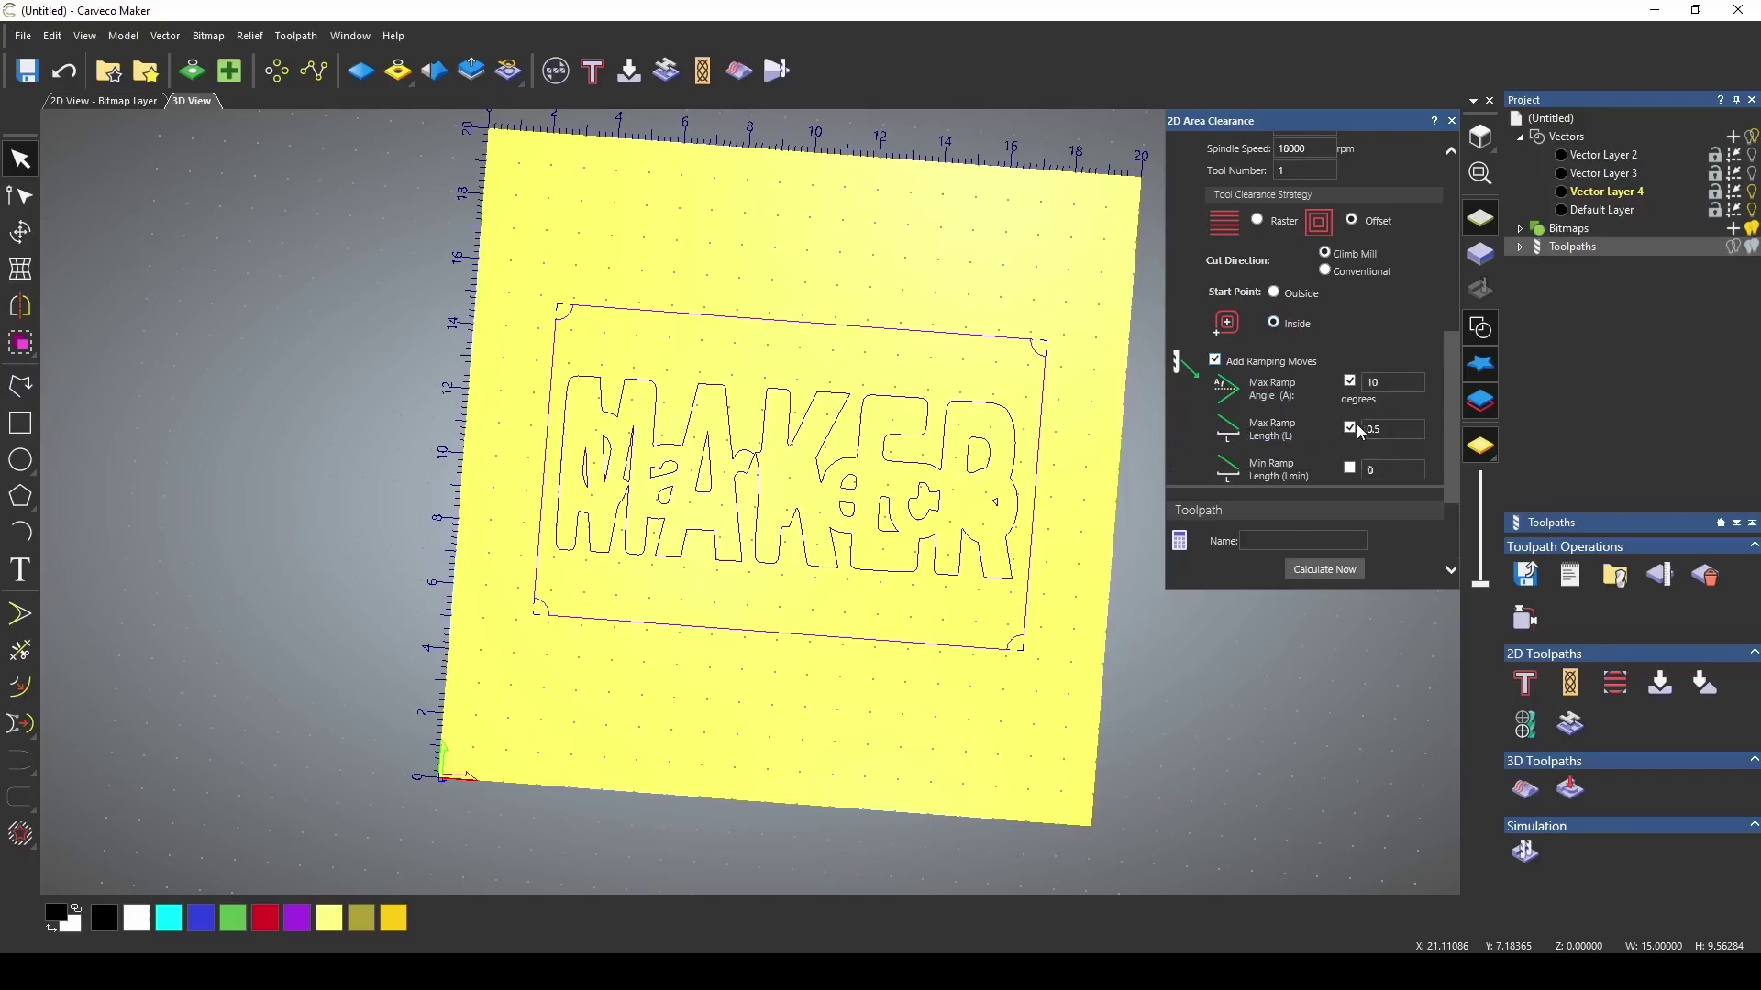
pyautogui.scroll(5, 1325, 425)
# - Add the 1/32 TBN, start outside, calculate the 0.5-inch toolpath and simulate both
pyautogui.click(1256, 315)
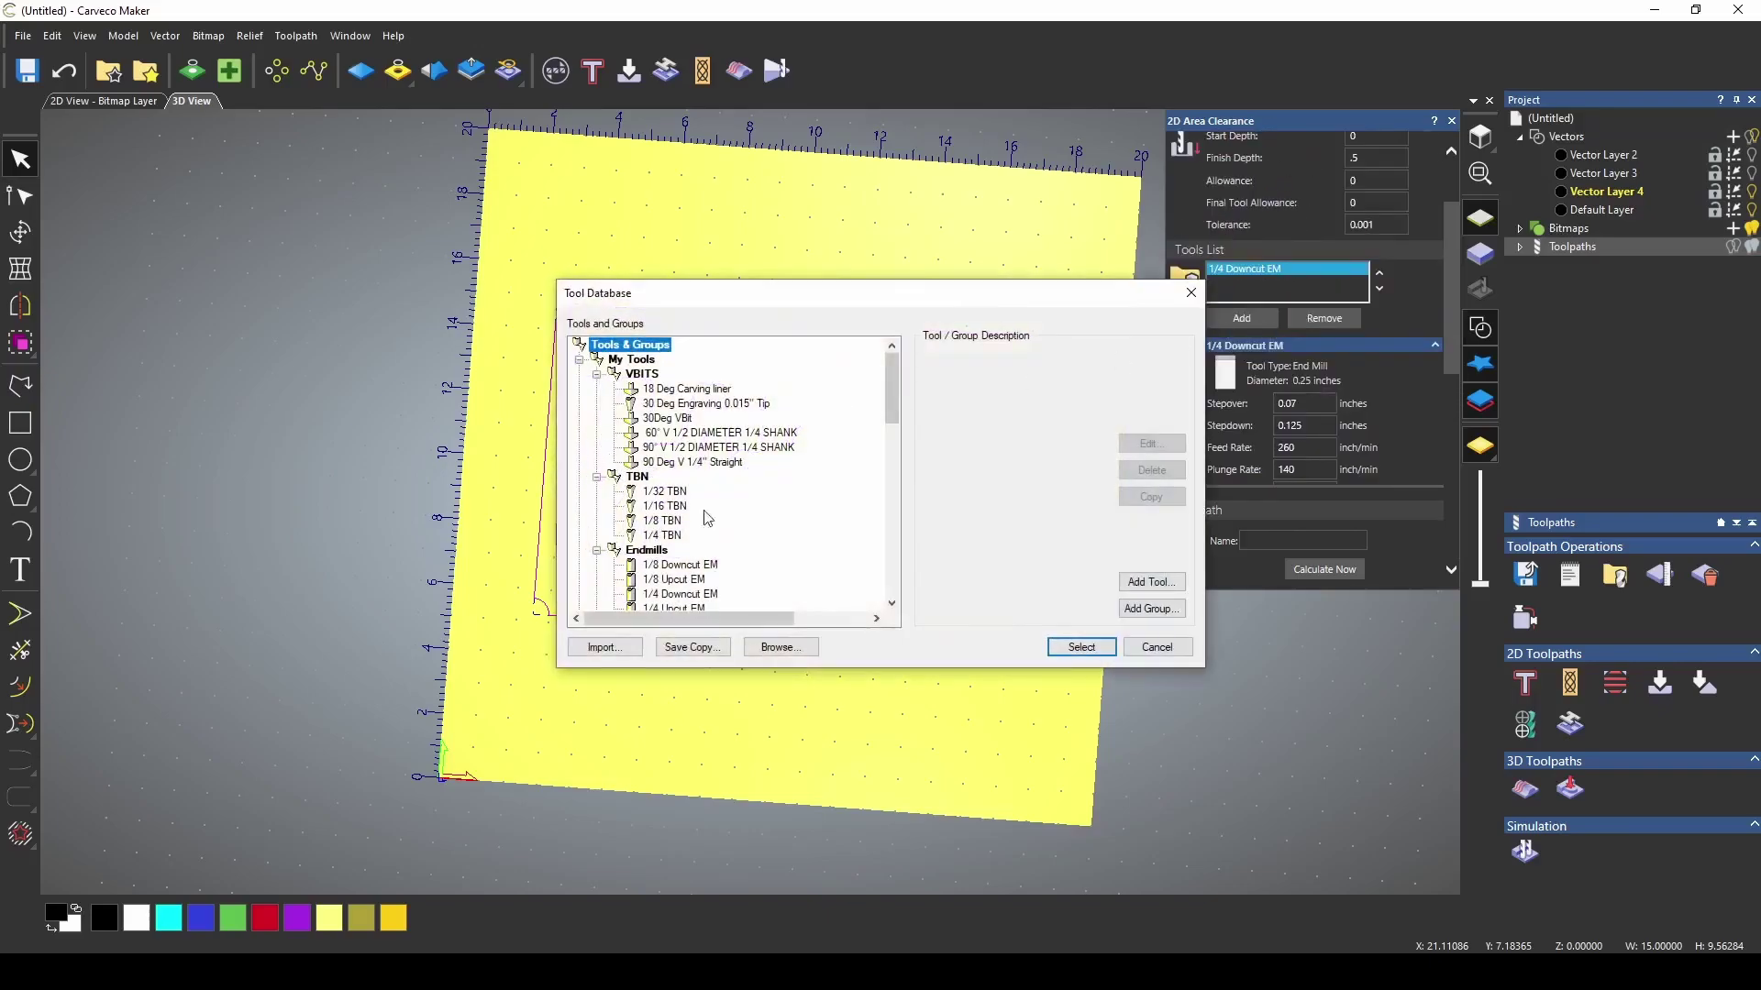
pyautogui.click(665, 491)
pyautogui.click(1080, 647)
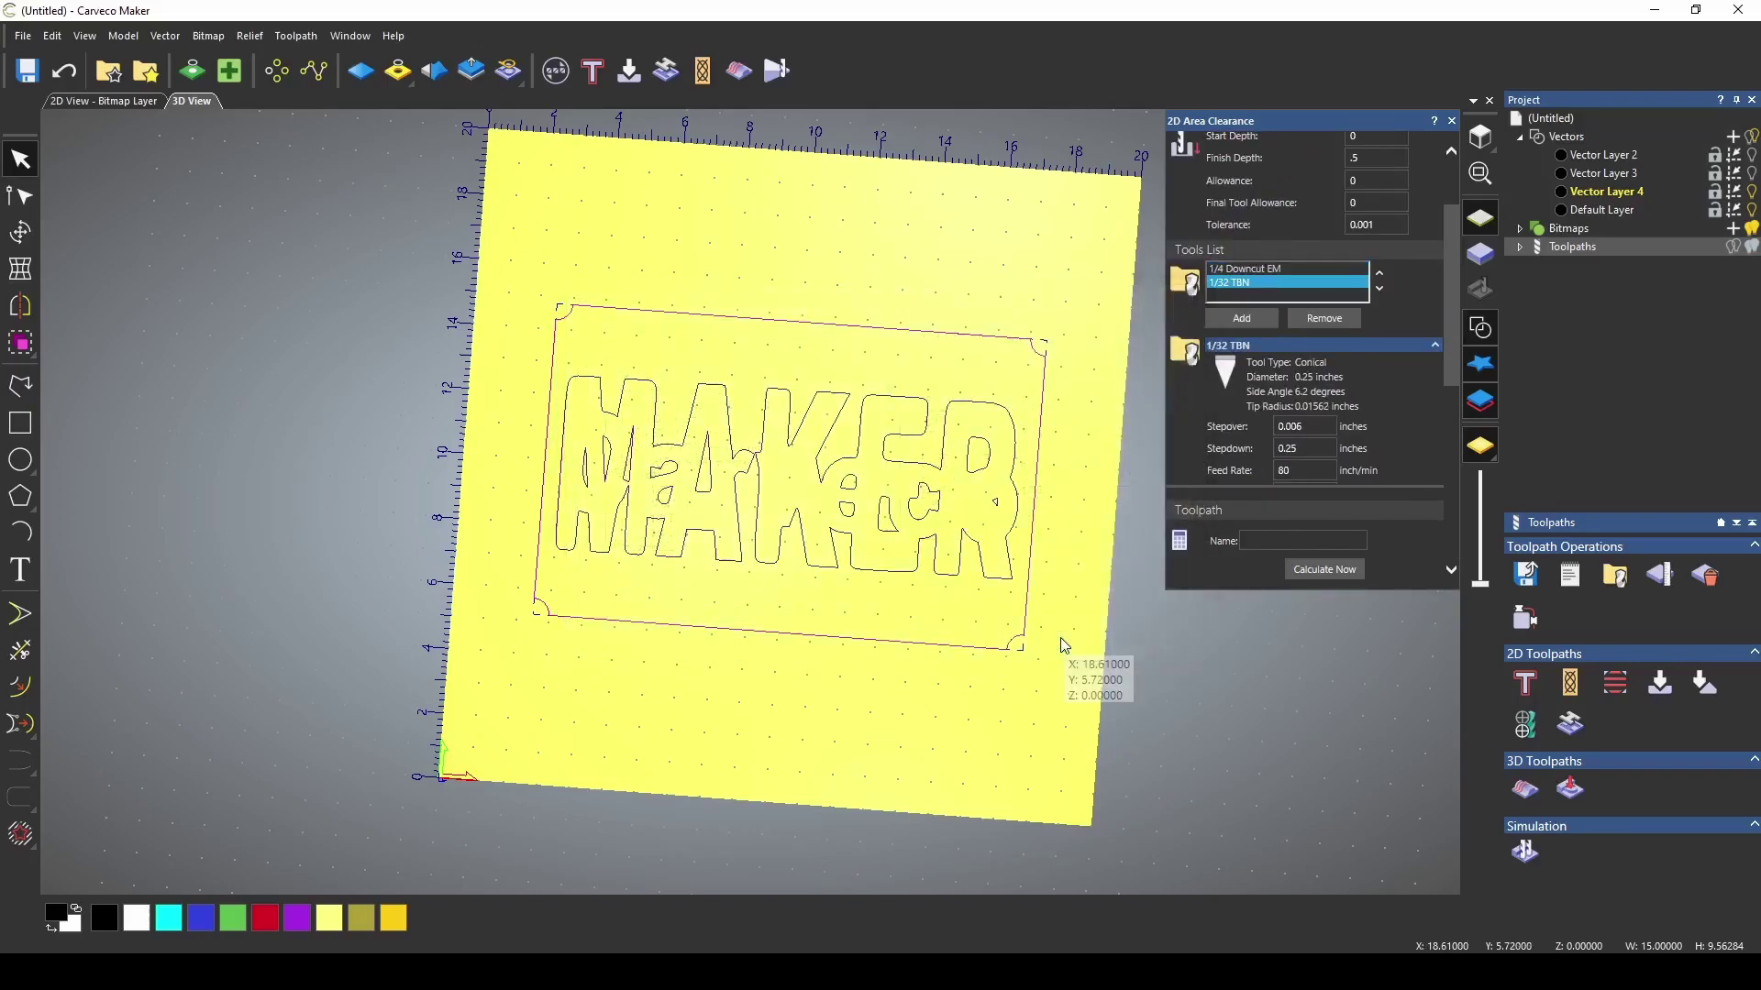
pyautogui.scroll(-5, 1277, 248)
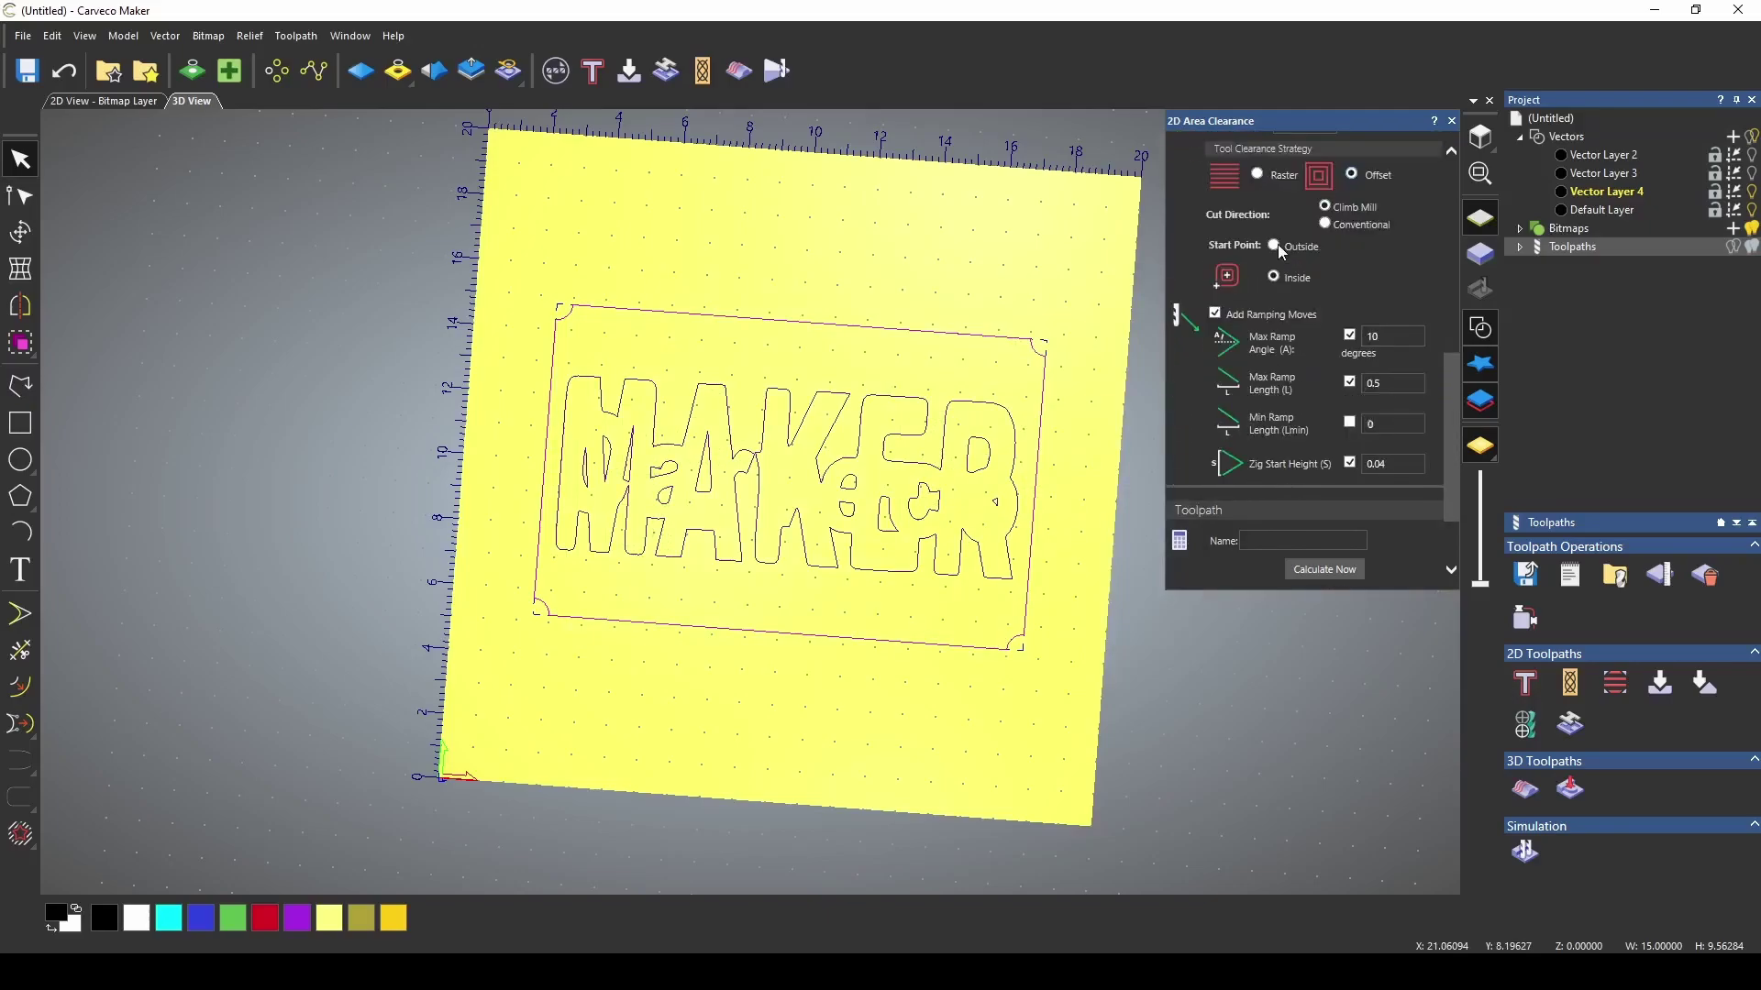
pyautogui.click(1276, 245)
pyautogui.scroll(5, 1308, 344)
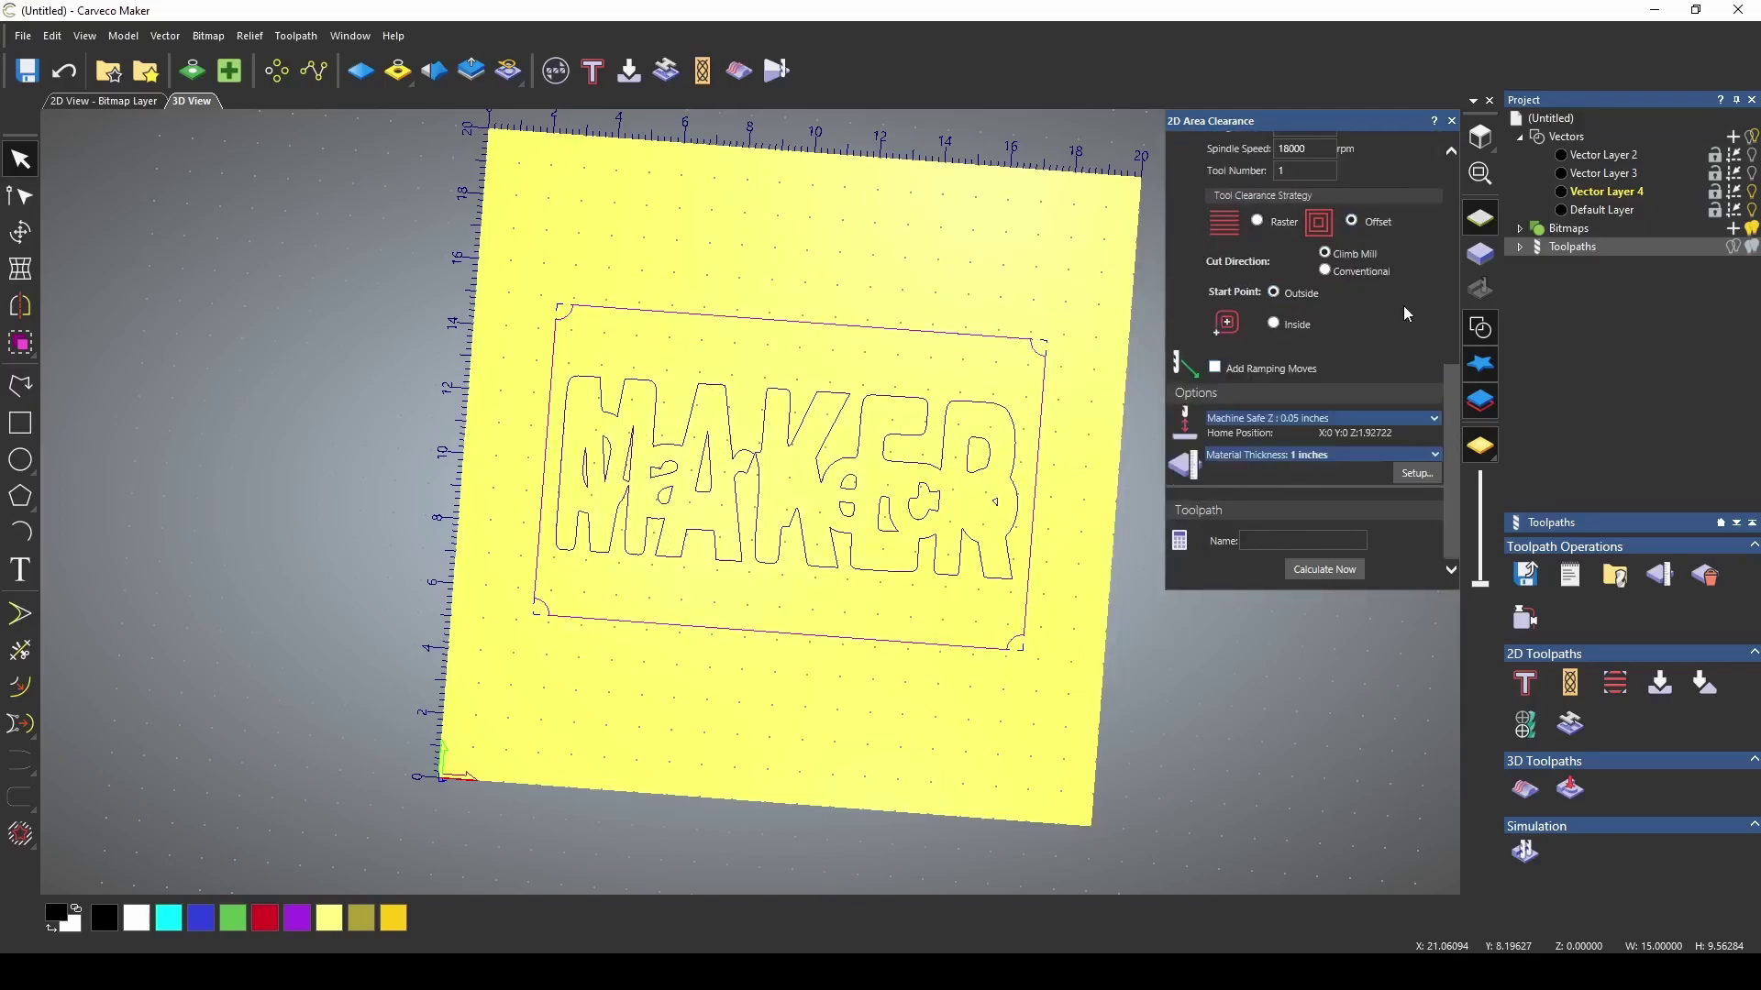
pyautogui.click(1320, 574)
pyautogui.click(1525, 851)
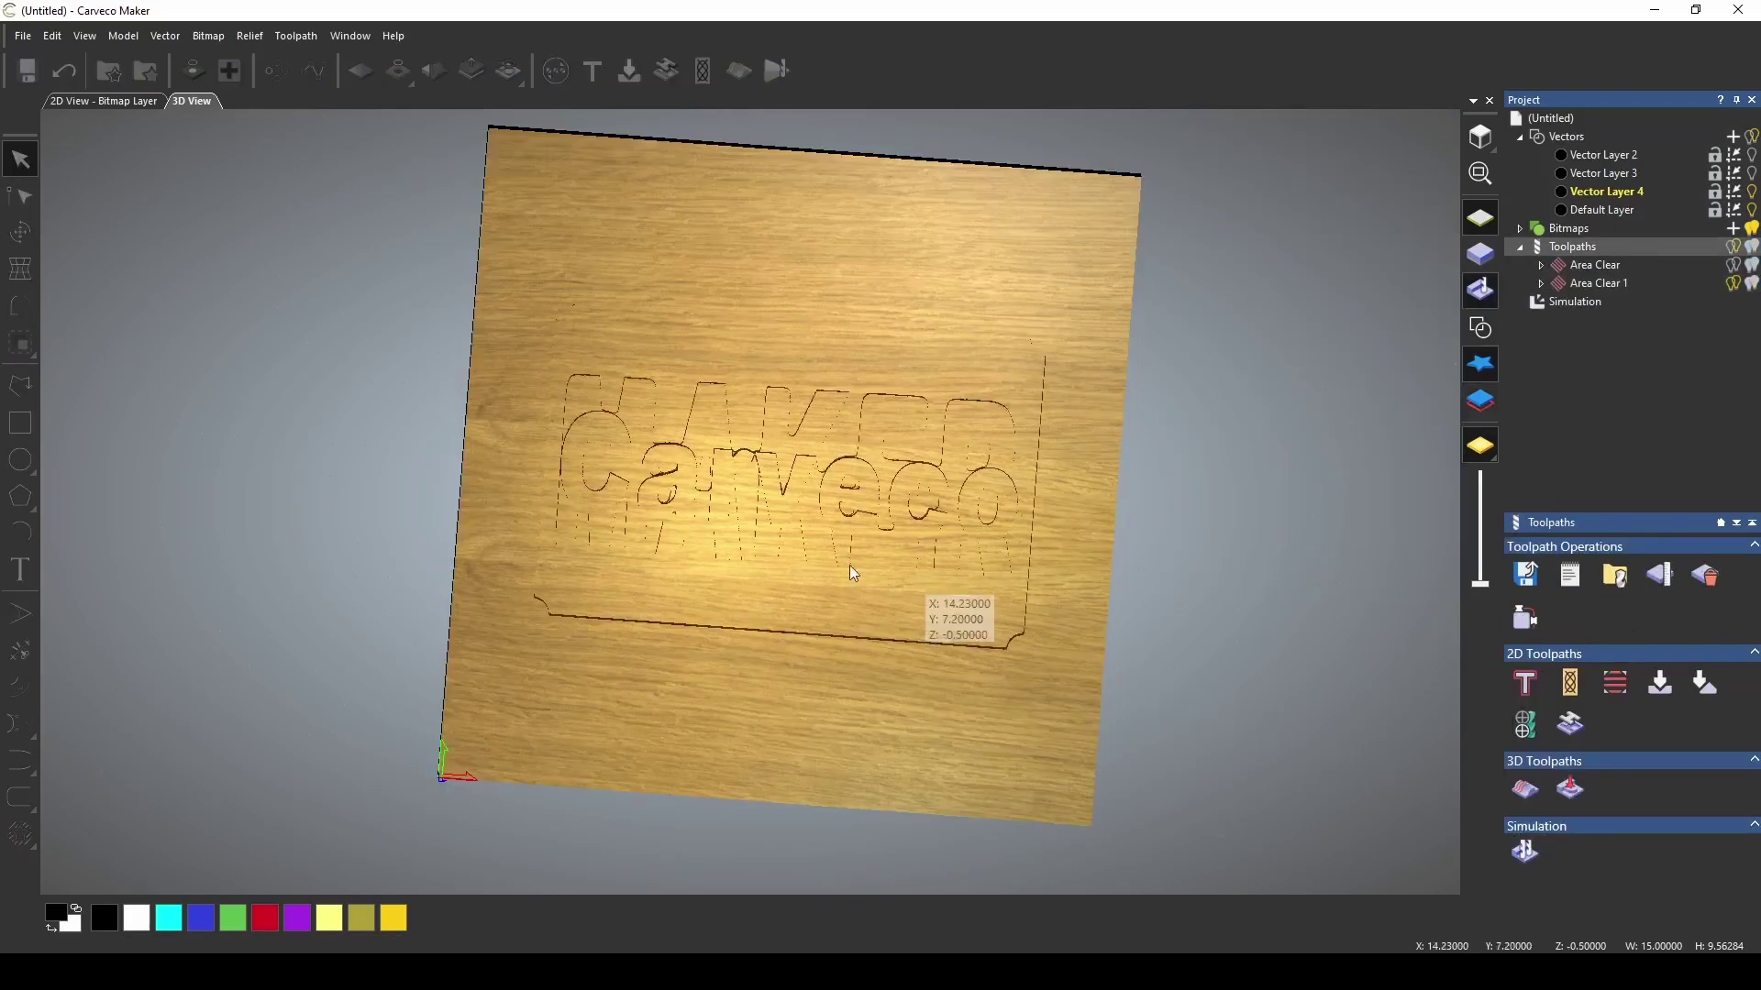
pyautogui.scroll(5, 764, 541)
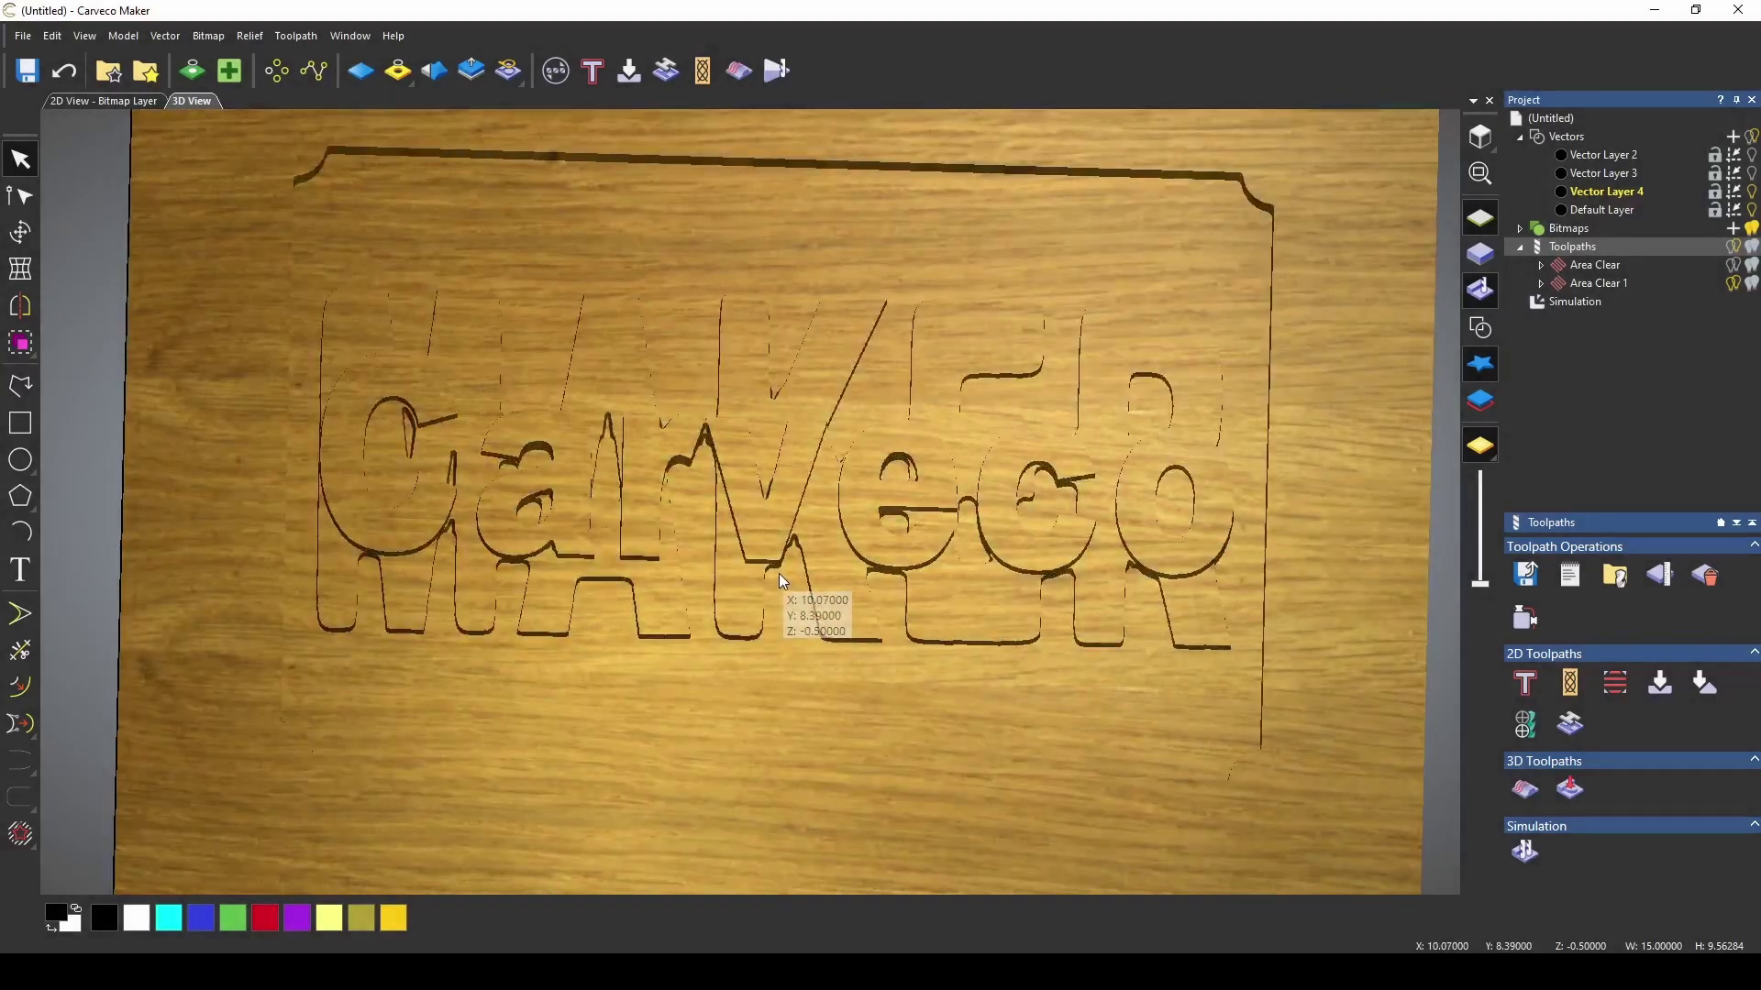
pyautogui.scroll(3, 781, 579)
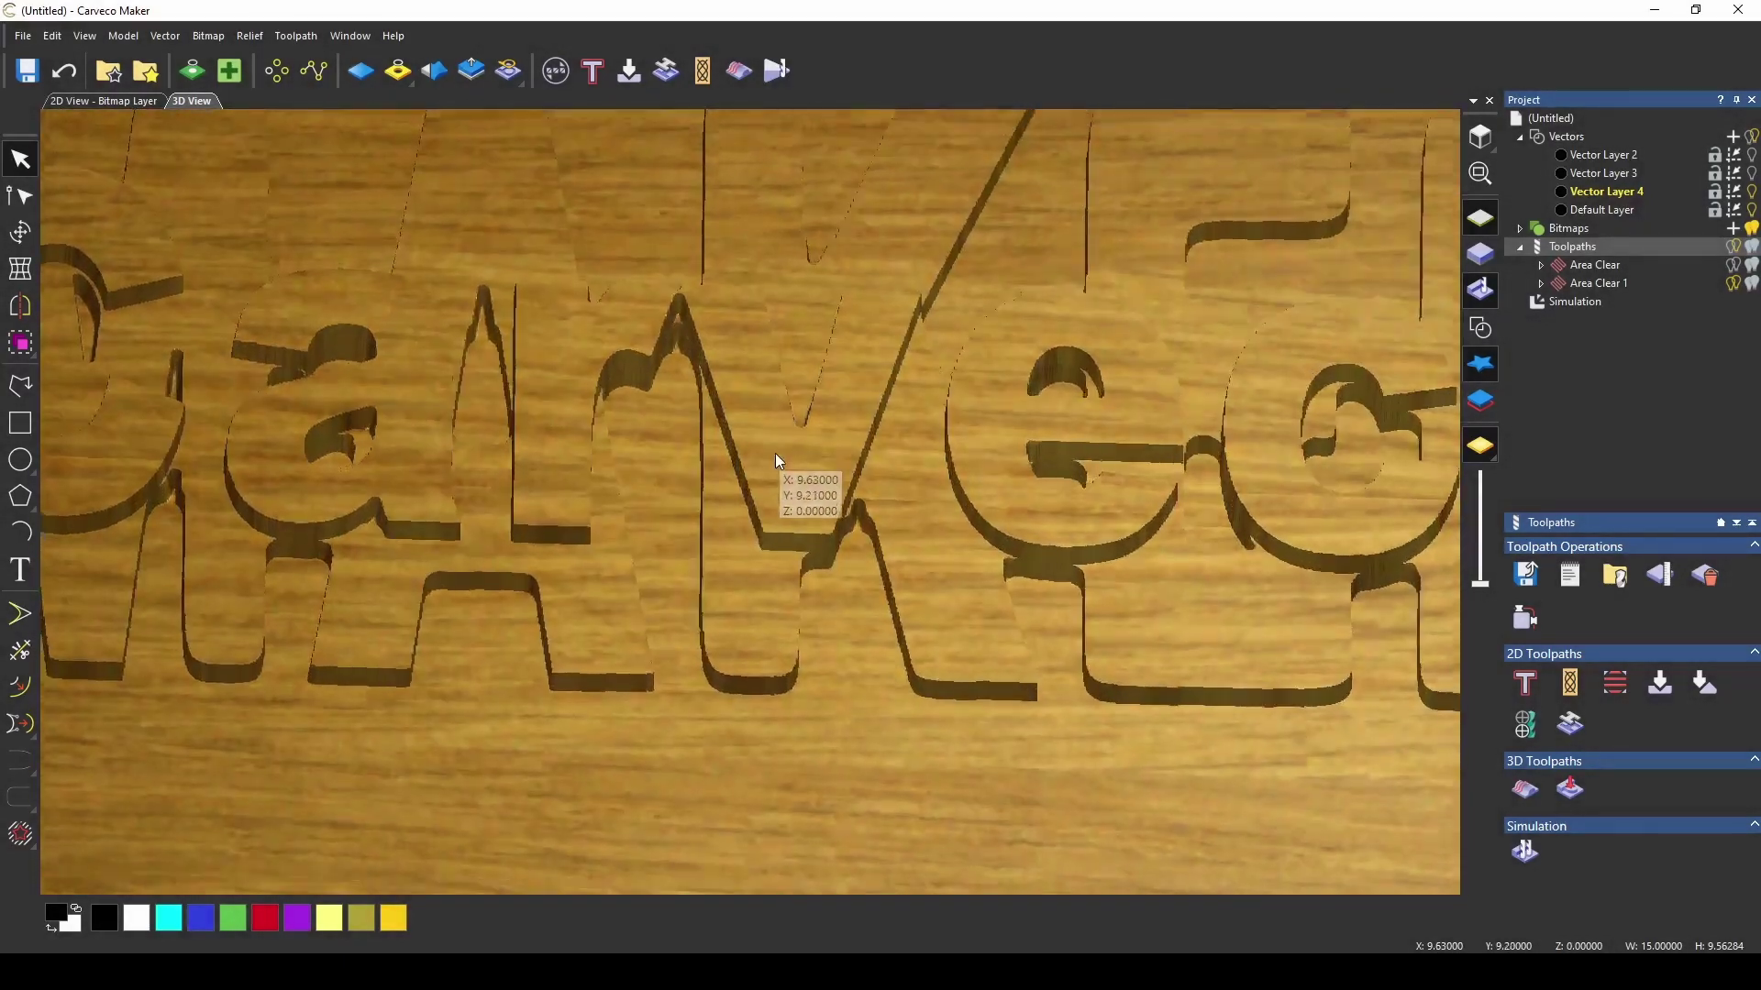